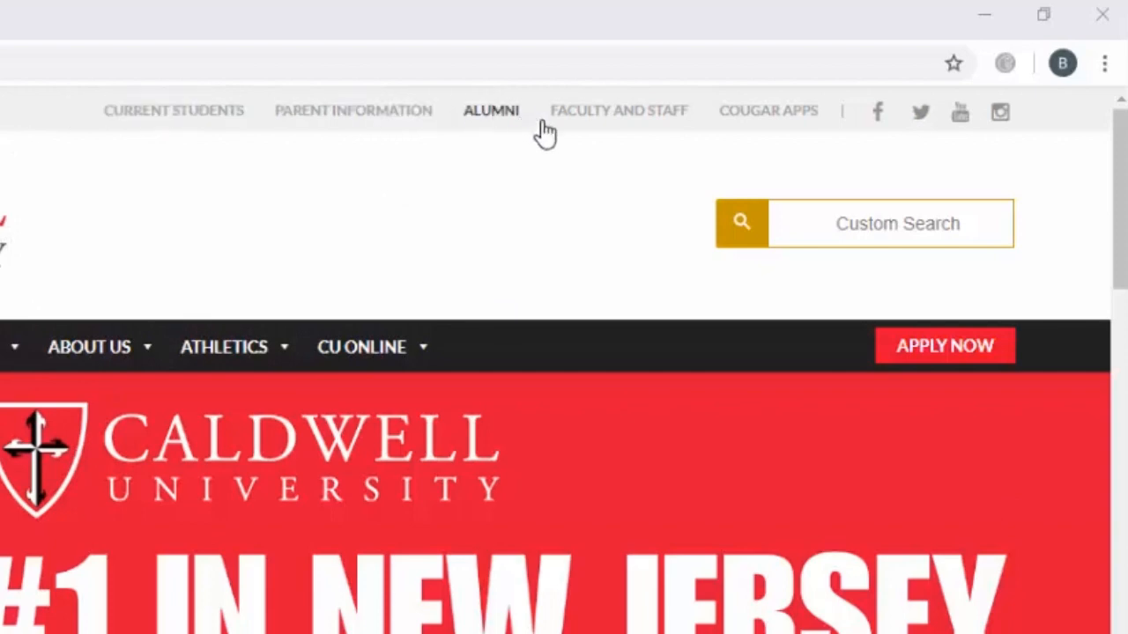
Open Cougar Apps from the university site and enter the user name to sign in
left_click(790, 130)
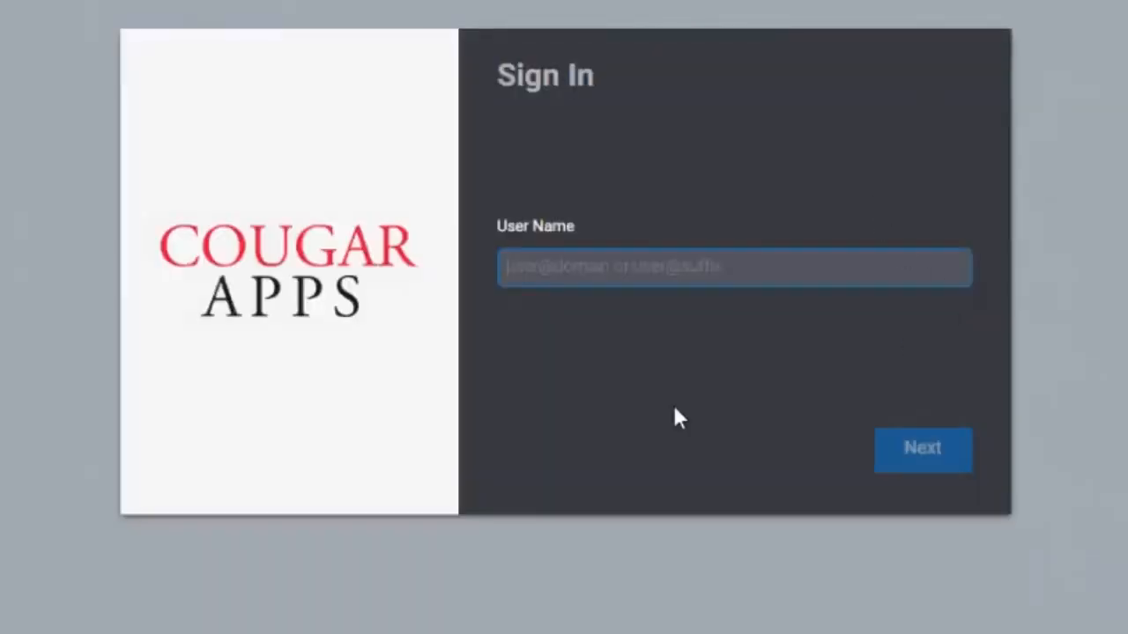
type("bmurgado")
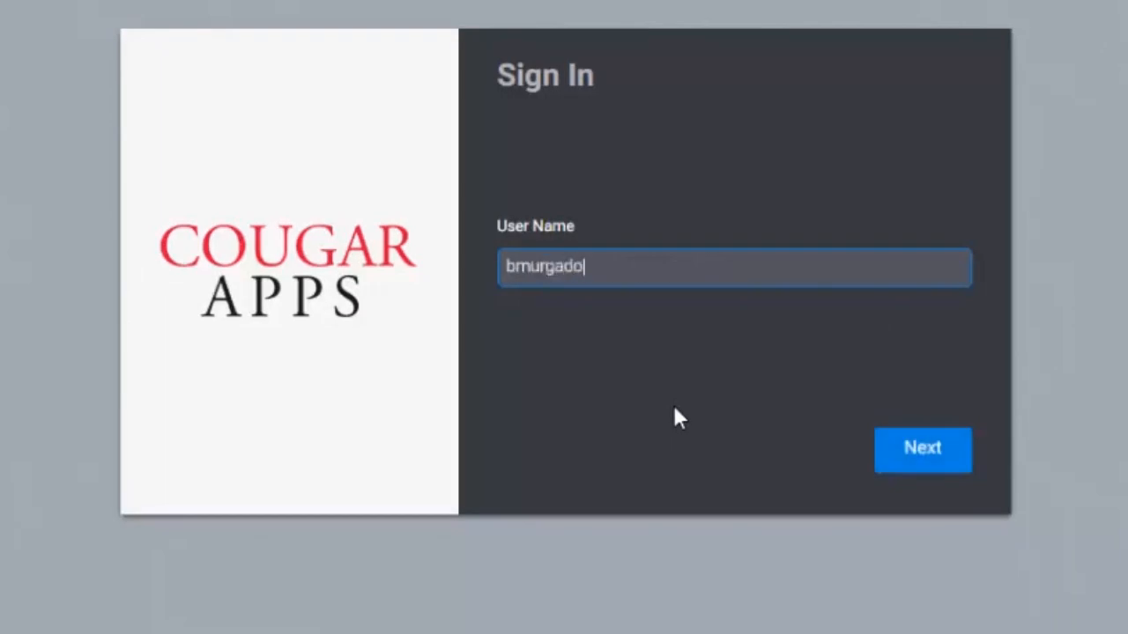
left_click(907, 449)
Enter the account password and submit the sign-in
type("********")
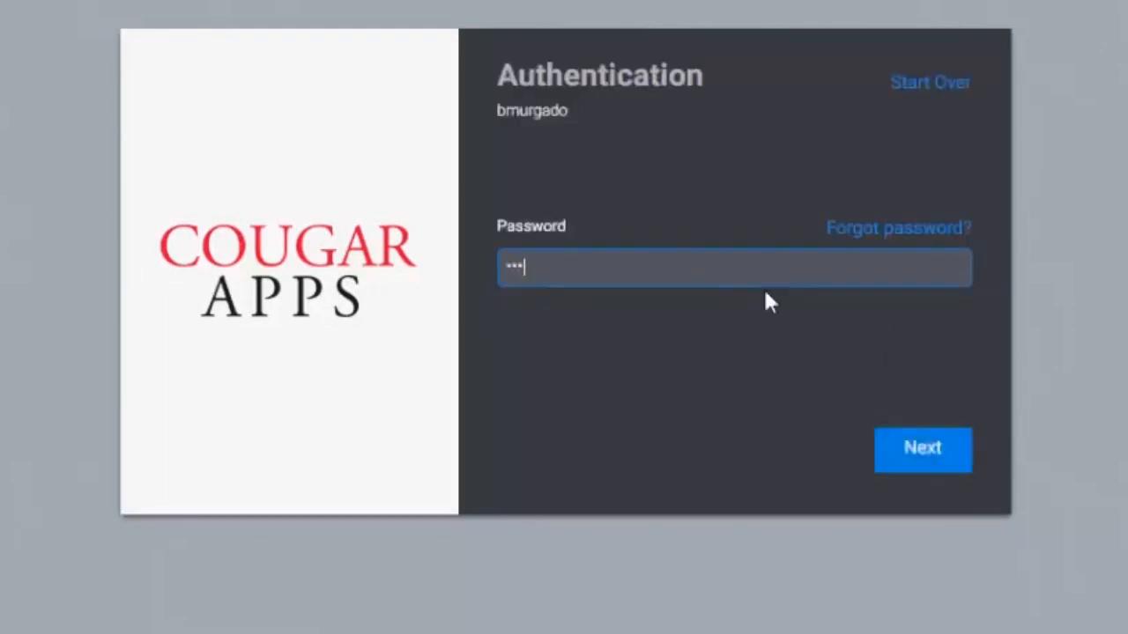
type("**")
key("Return")
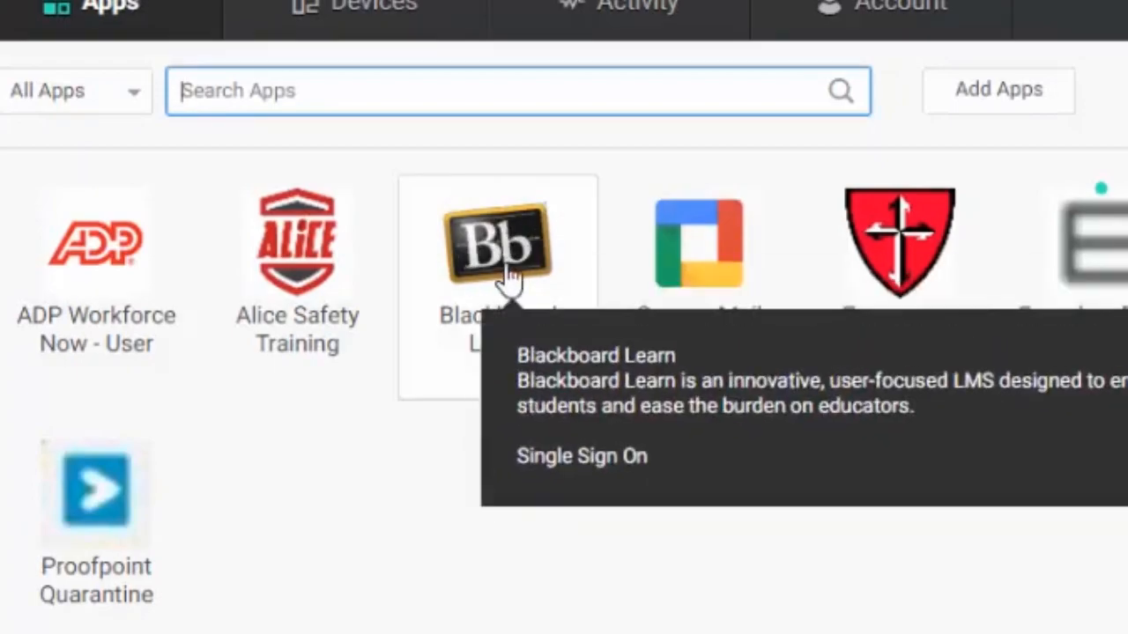
Launch Blackboard Learn and scroll through the My Courses list
left_click(508, 282)
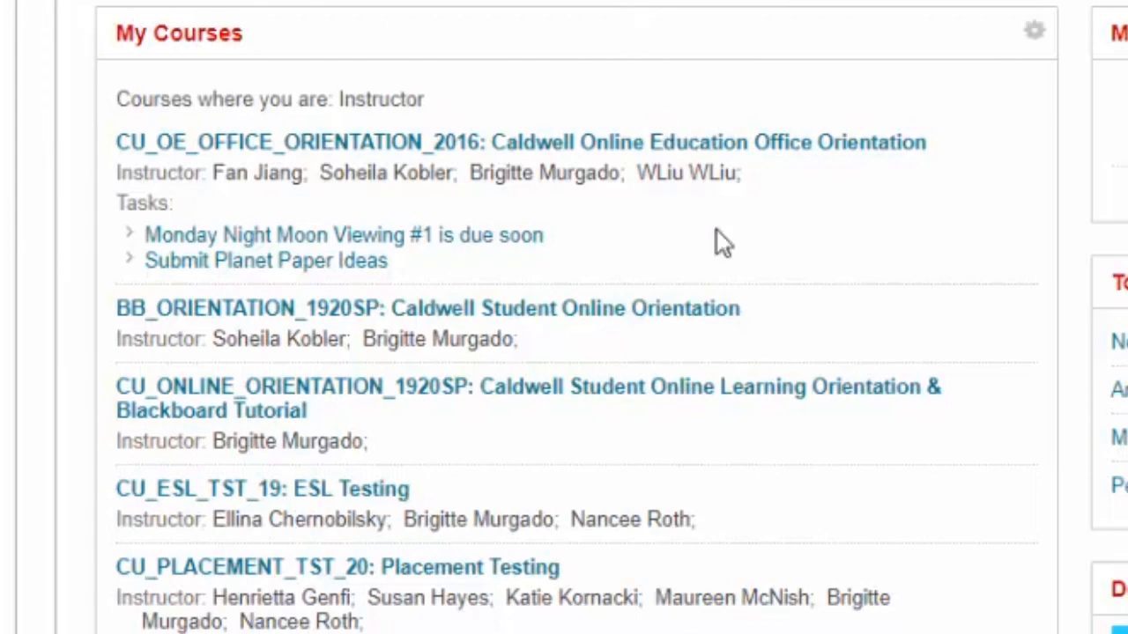
scroll(815, 487, "down", 10)
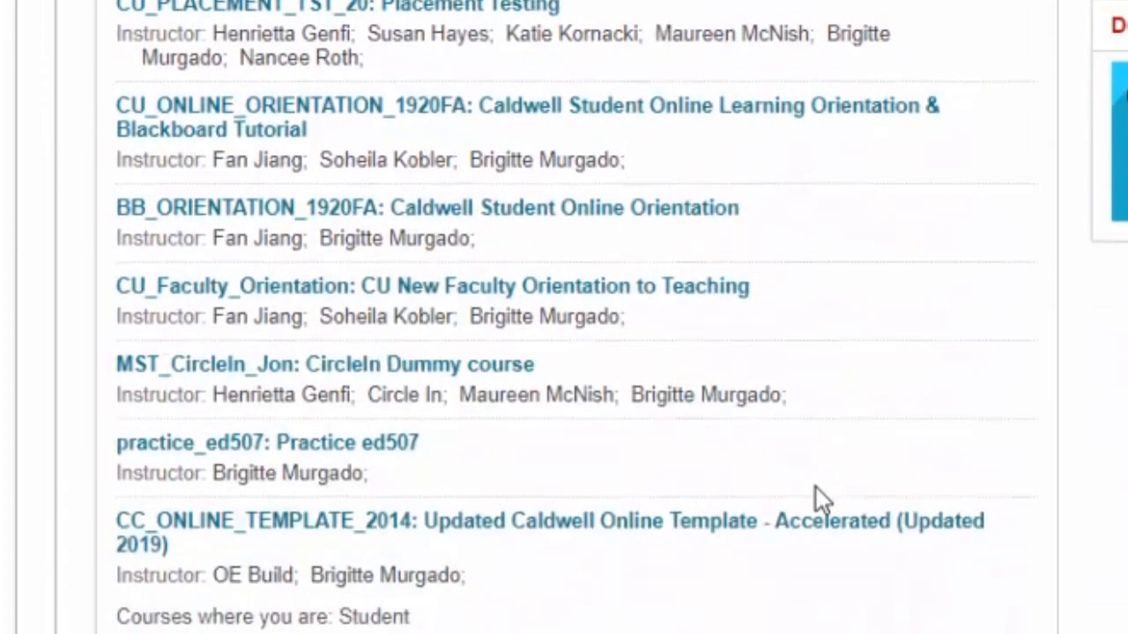
scroll(816, 488, "up", 10)
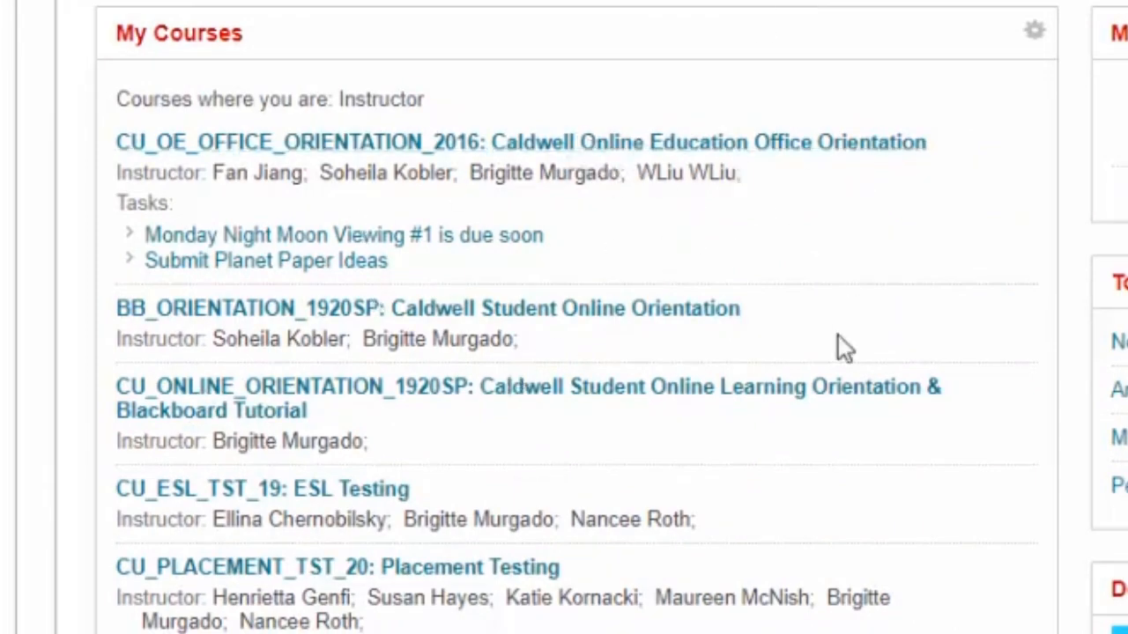
scroll(844, 347, "down", 5)
scroll(844, 347, "up", 5)
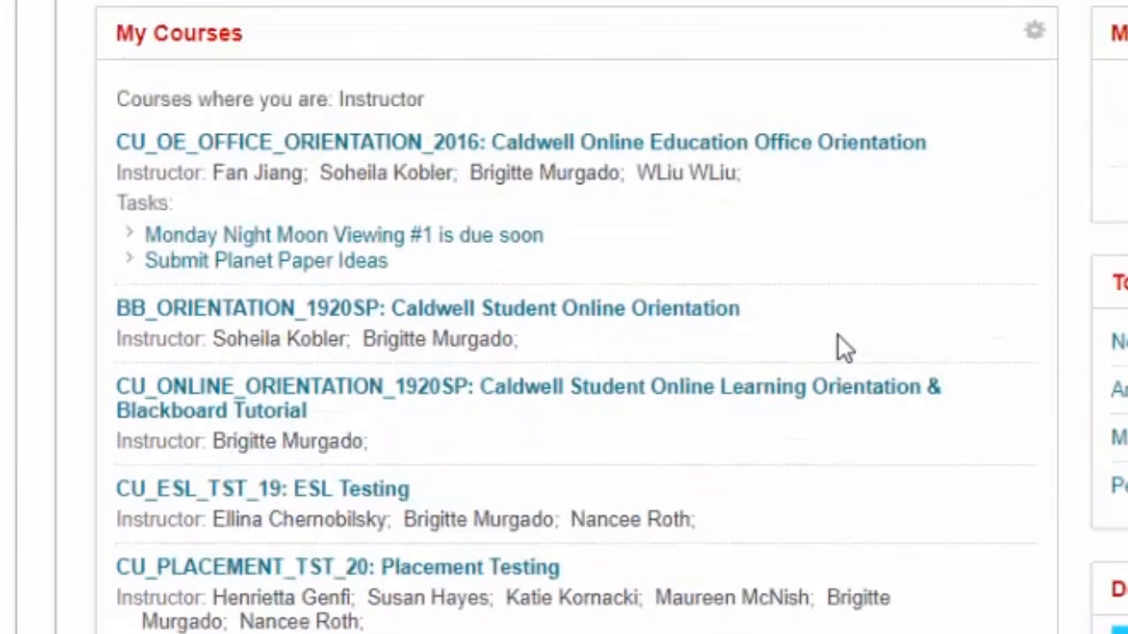
left_click(1034, 36)
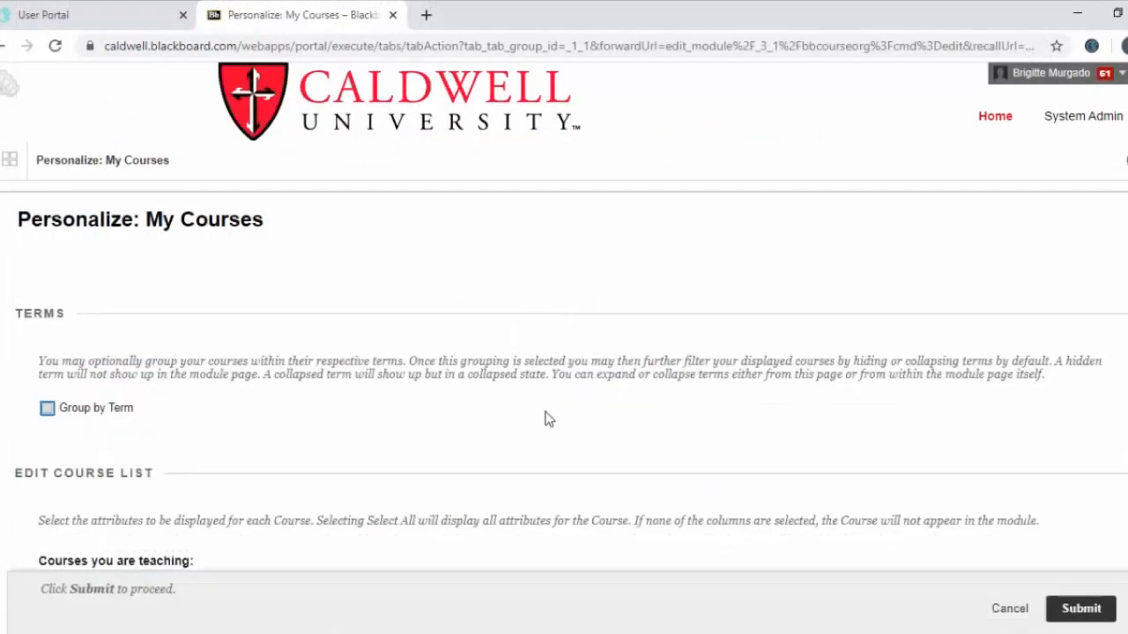
scroll(545, 419, "down", 2)
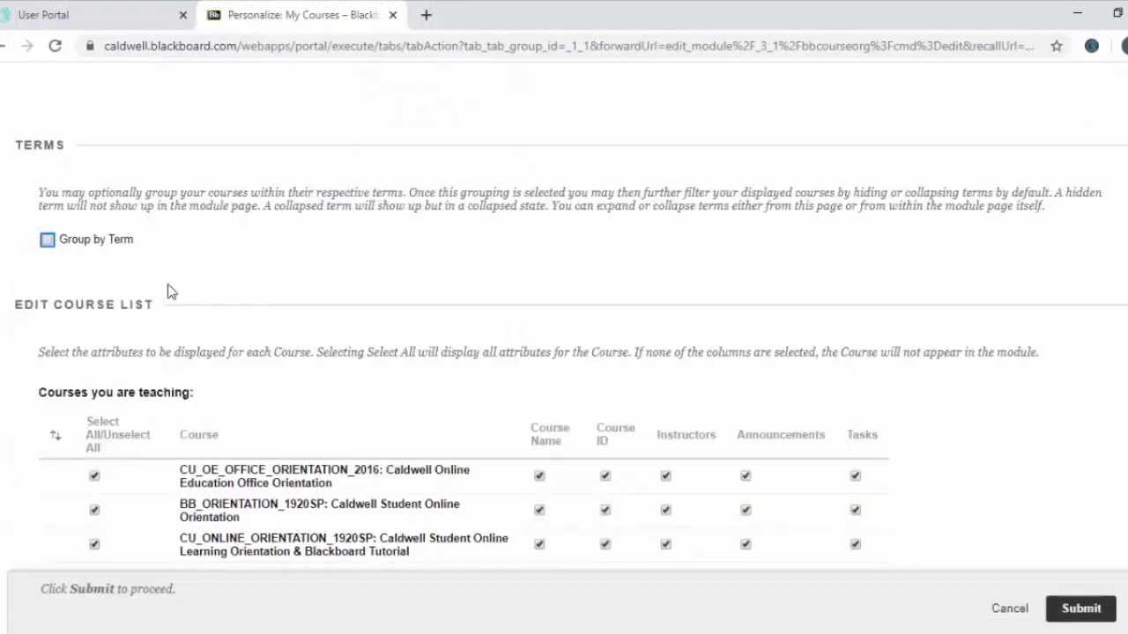
left_click(47, 240)
left_click(999, 617)
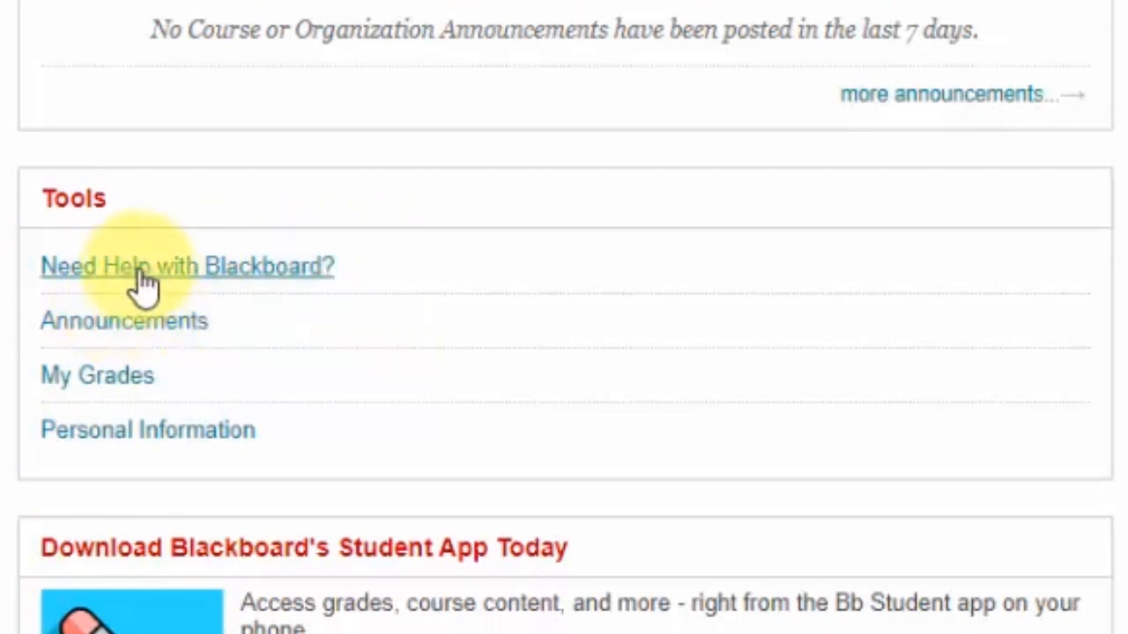
Open the Need Help with Blackboard? help center and browse its support options
left_click(214, 282)
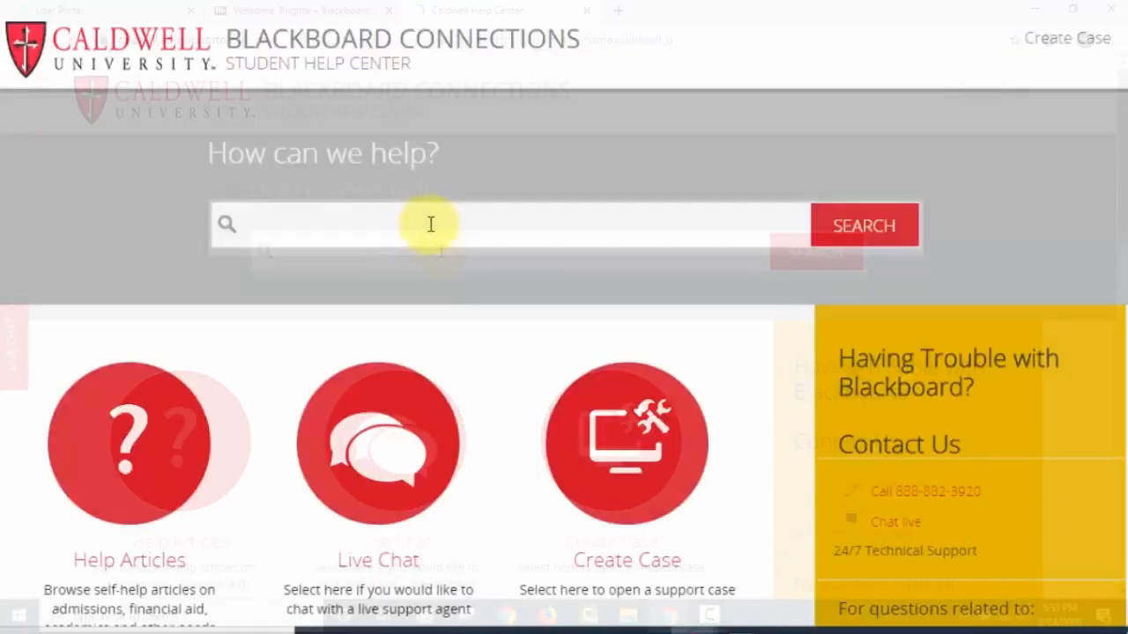
scroll(470, 433, "down", 2)
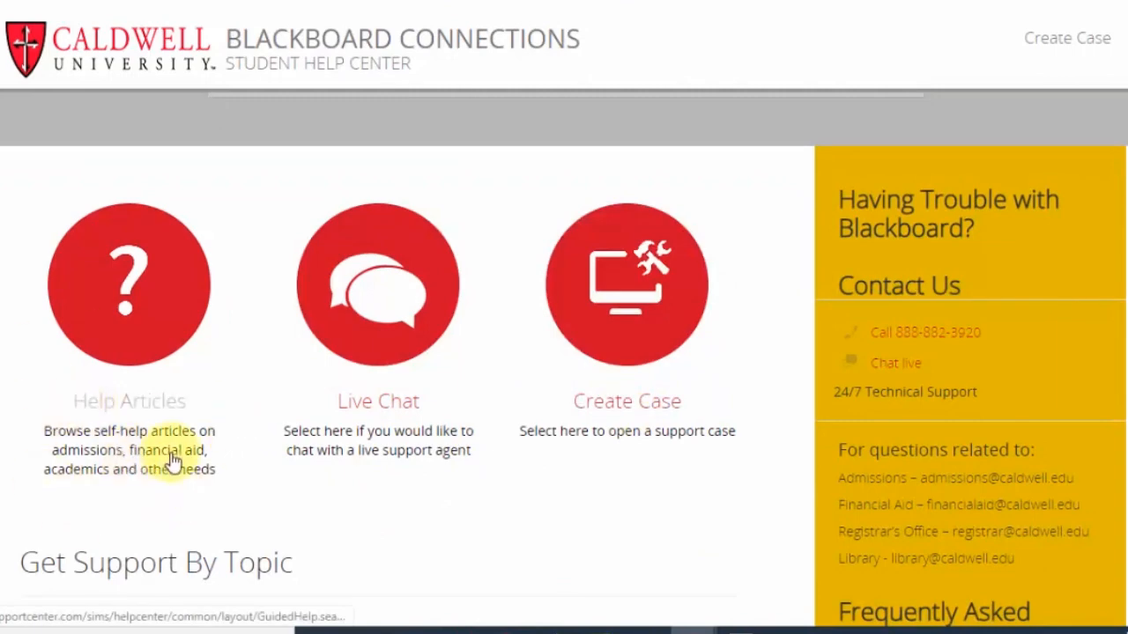
scroll(766, 458, "down", 5)
scroll(788, 437, "up", 4)
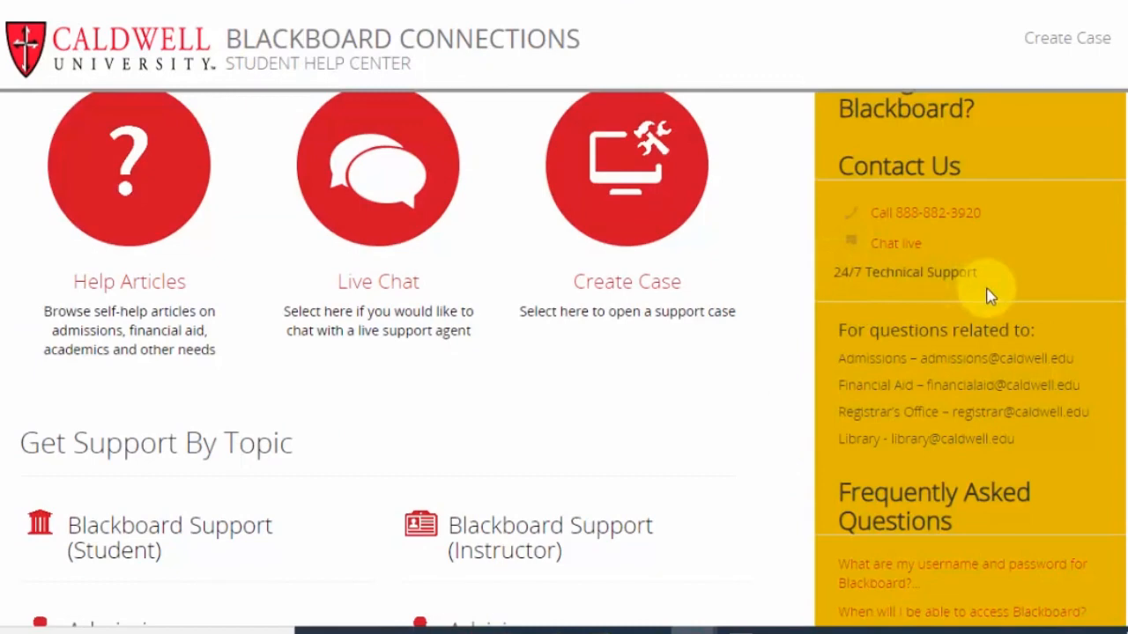
scroll(969, 265, "up", 3)
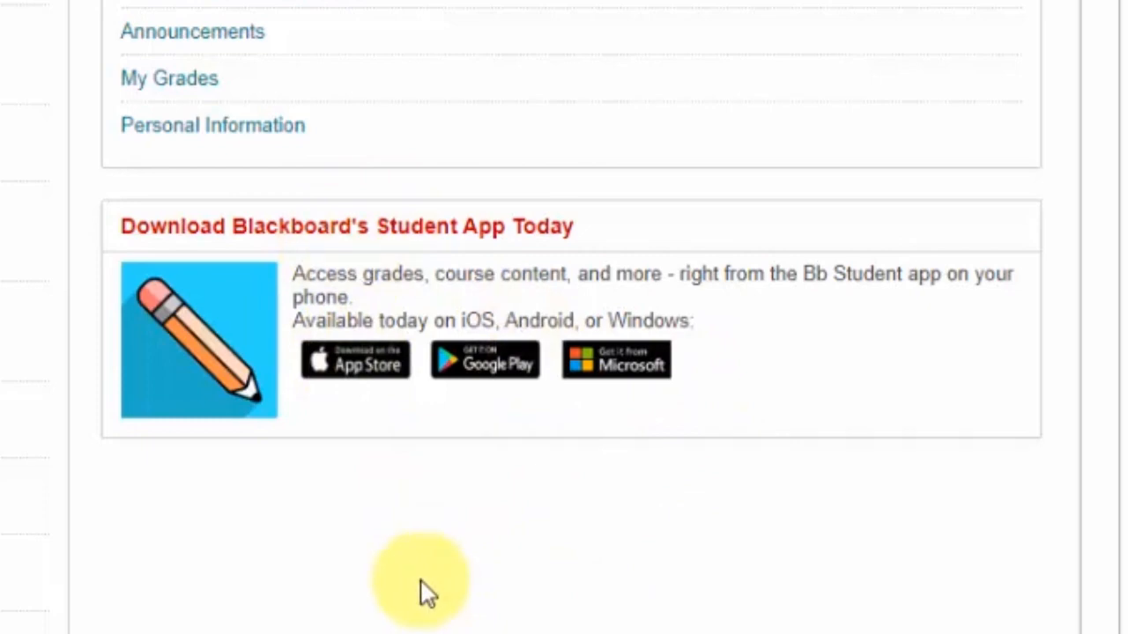
Open the global navigation menu and view its home overview and Posts panels
scroll(737, 538, "up", 5)
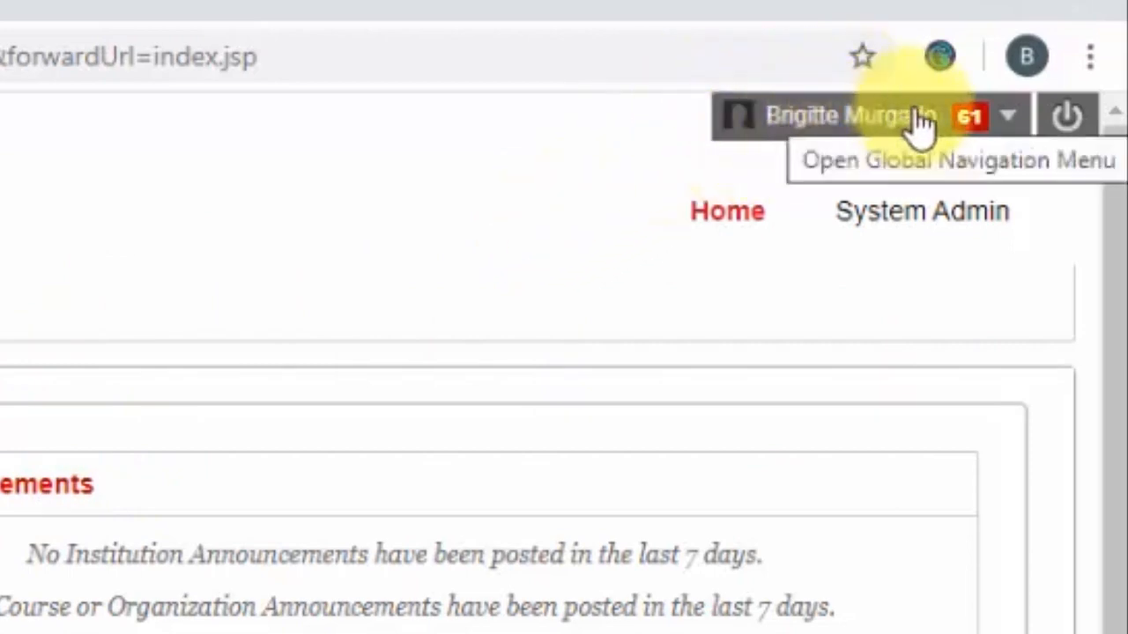
left_click(959, 132)
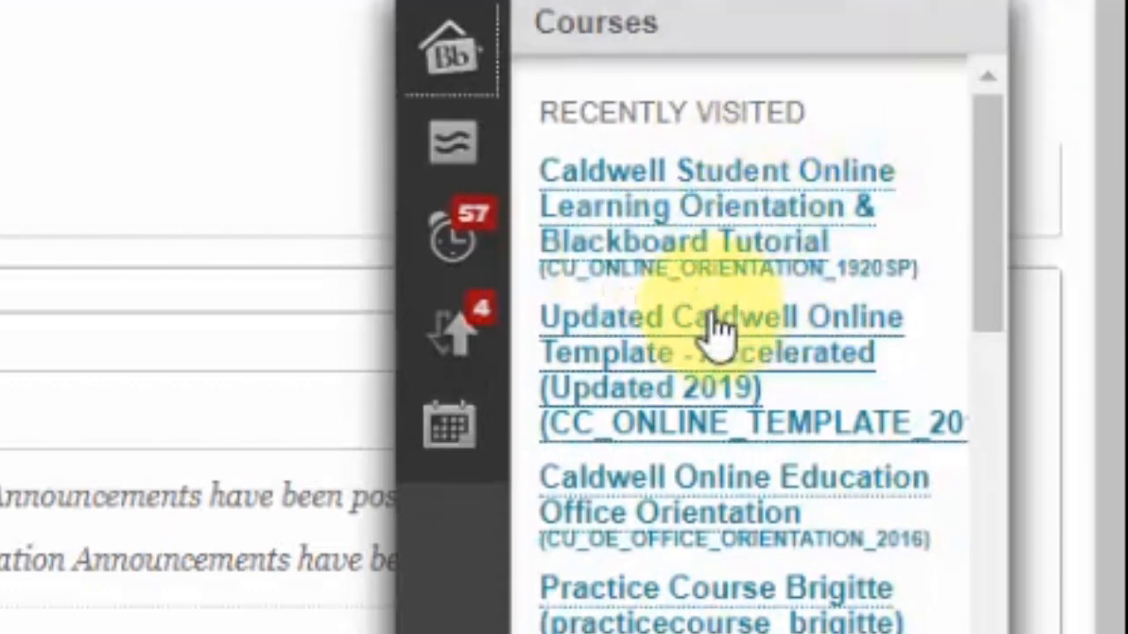
left_click(449, 55)
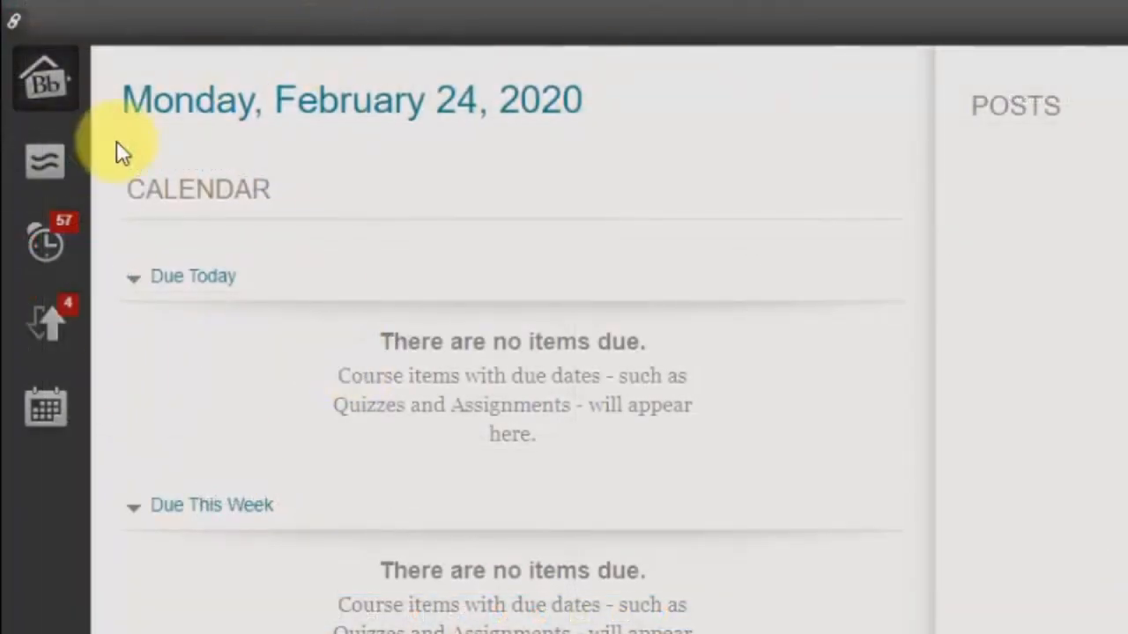
left_click(46, 168)
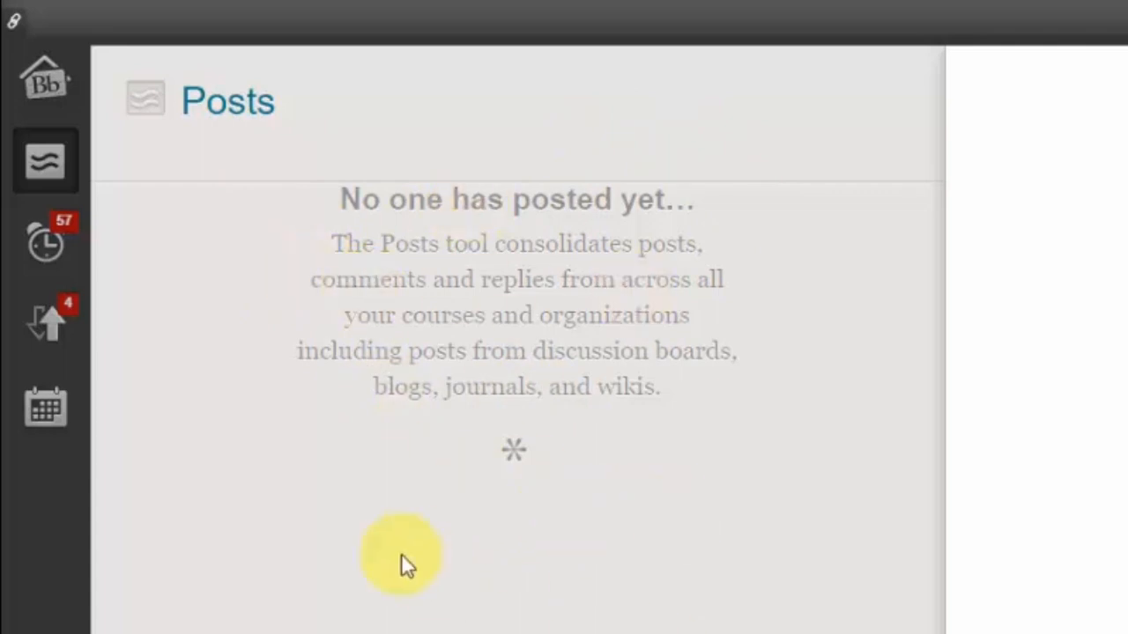
Open Updates and view each course's updates and the System Announcement
left_click(46, 257)
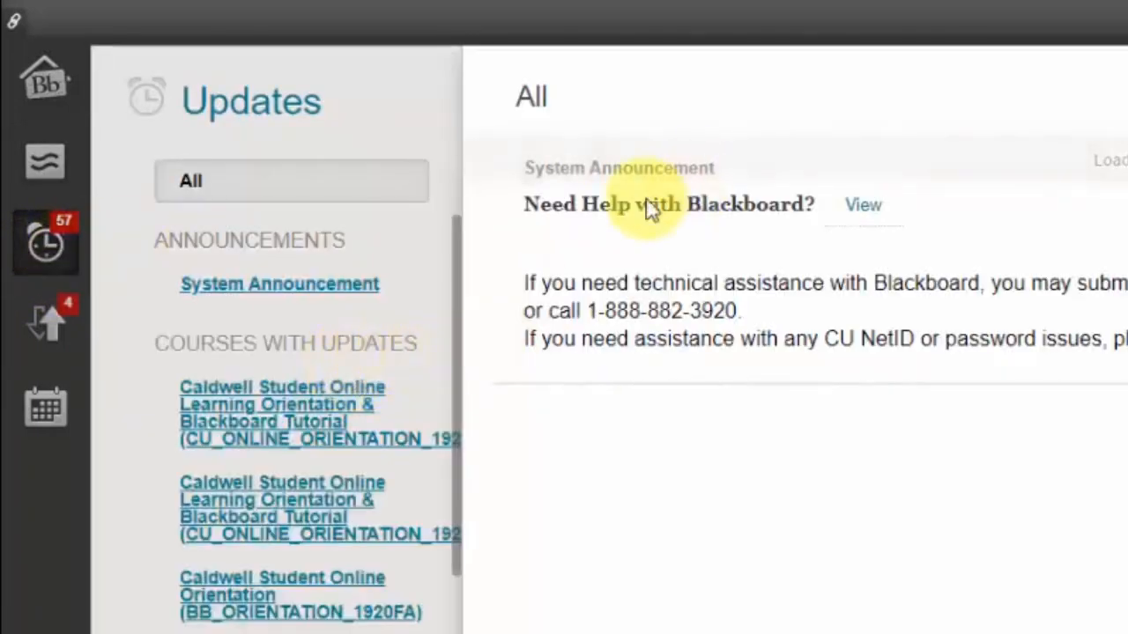
left_click(269, 421)
left_click(262, 525)
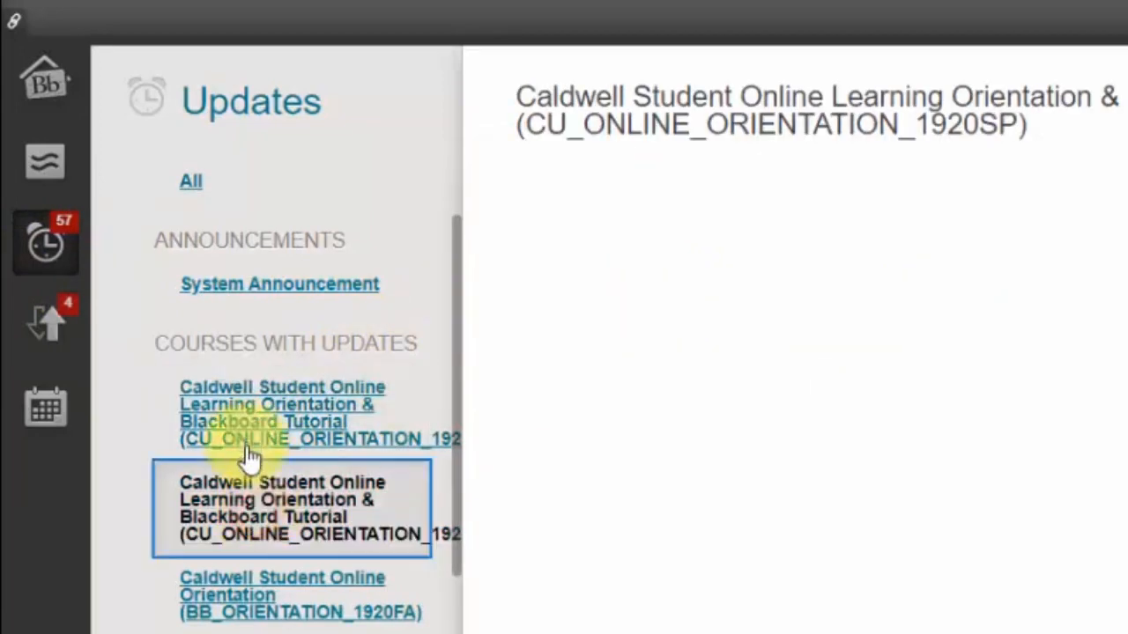
left_click(257, 611)
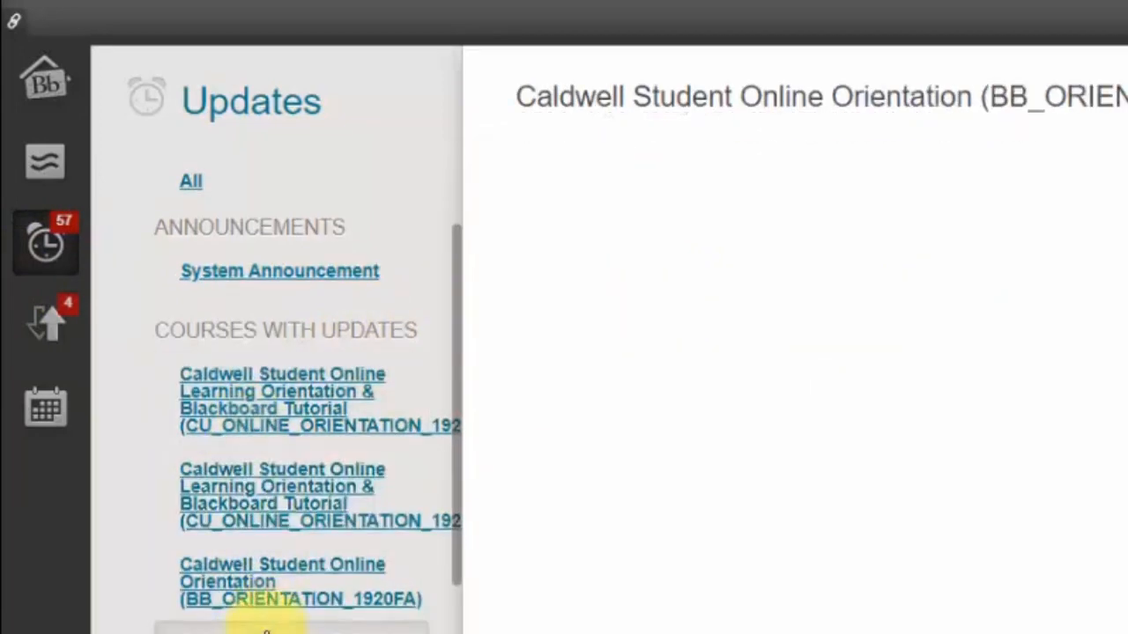
left_click(261, 617)
left_click(269, 621)
left_click(264, 632)
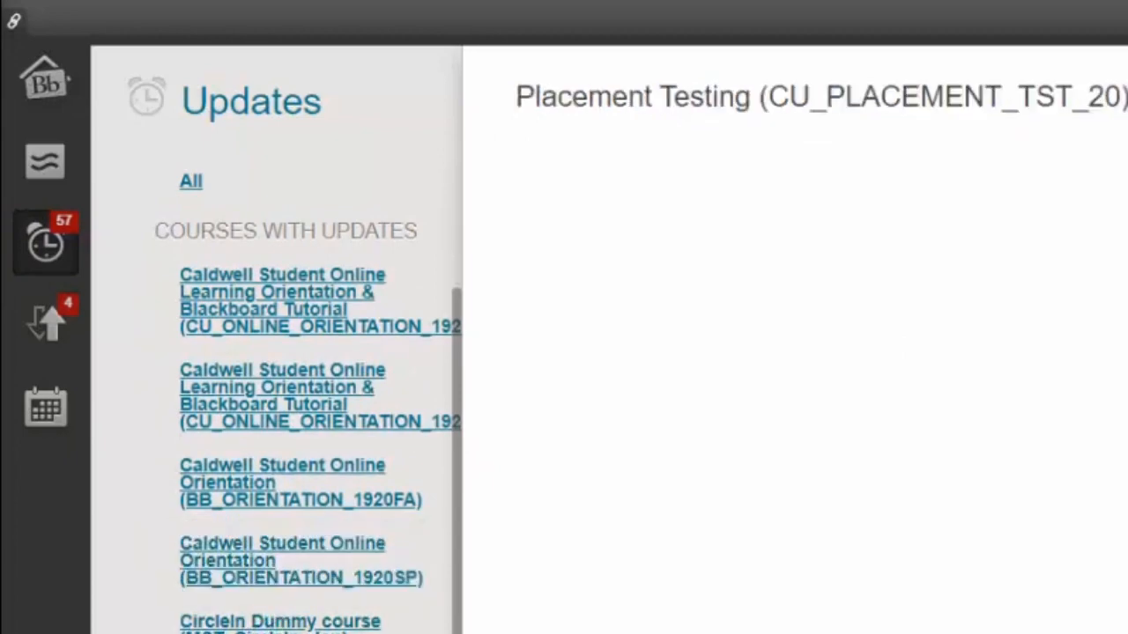
left_click(264, 632)
scroll(314, 475, "up", 1)
scroll(300, 396, "up", 1)
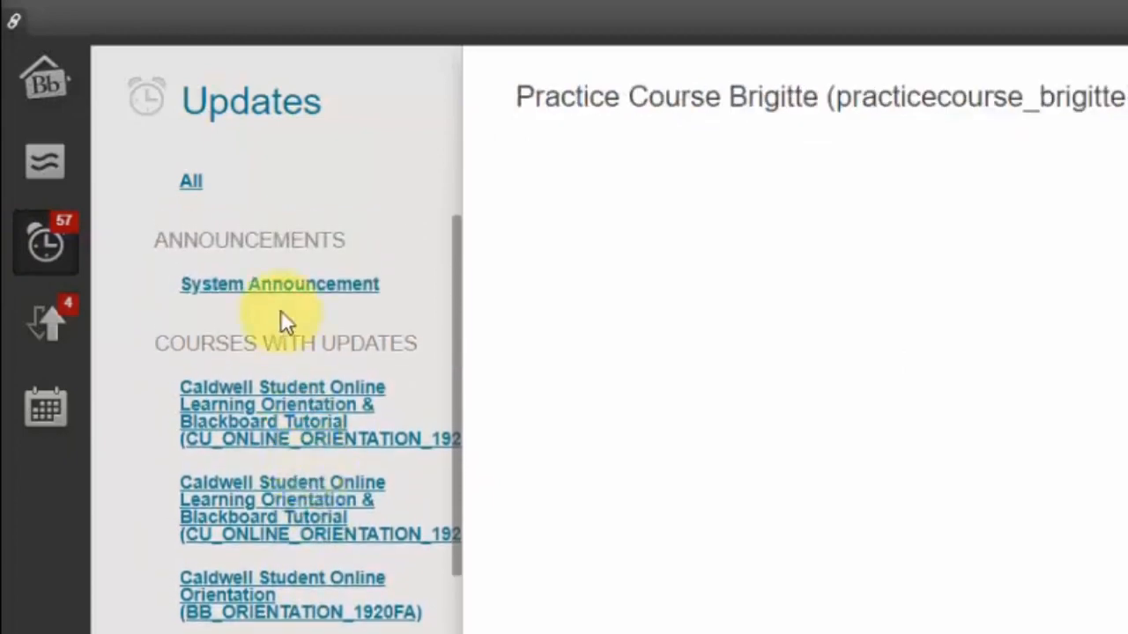
left_click(250, 286)
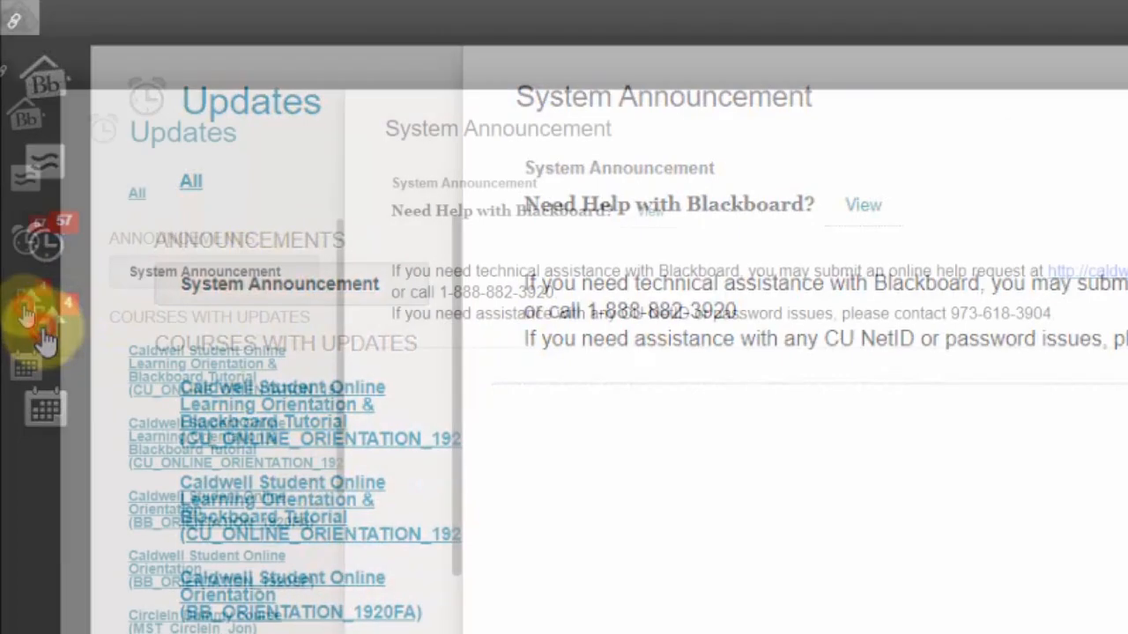
Open the Retention Center and view the risk breakdown for the orientation courses
left_click(27, 308)
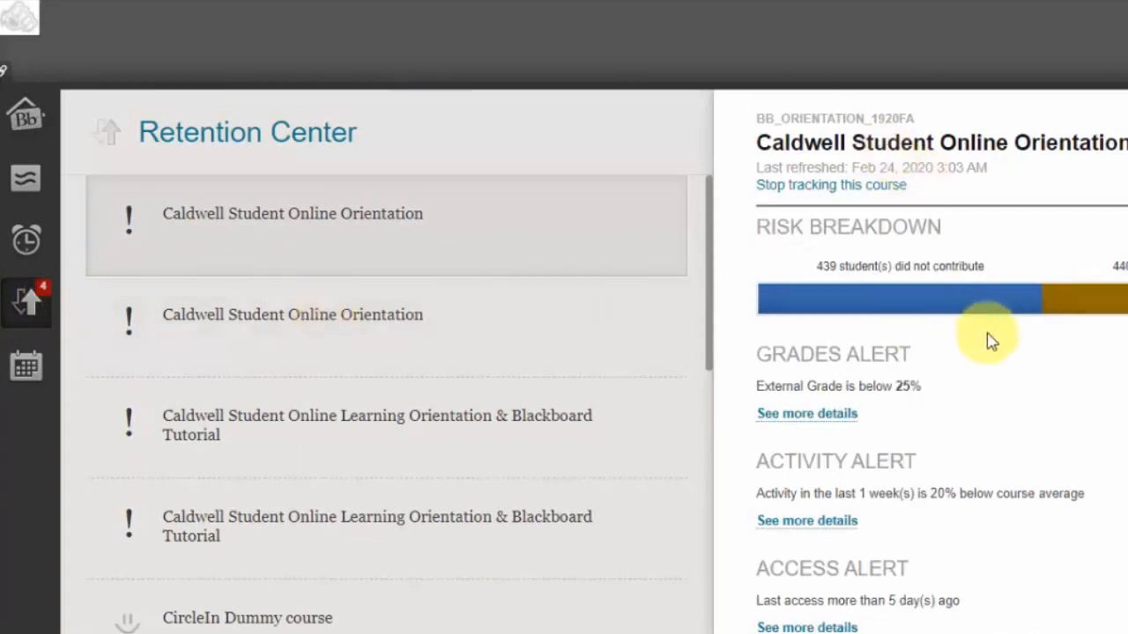
left_click(425, 427)
left_click(439, 338)
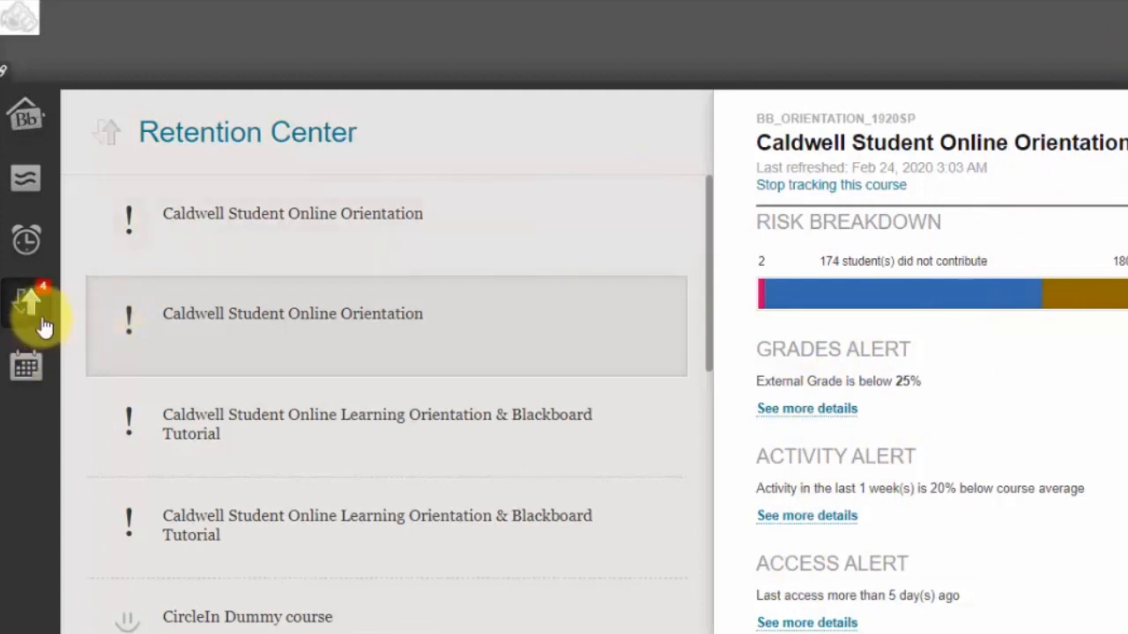
Open the Calendar and review the month view and the list of course calendars
left_click(25, 368)
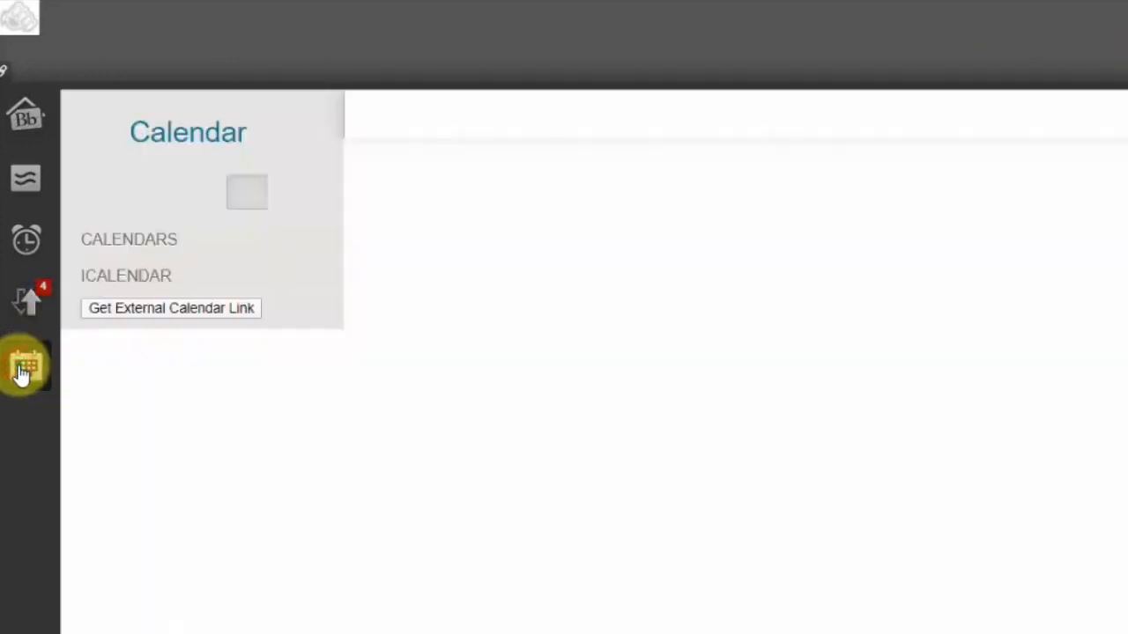
scroll(252, 493, "down", 3)
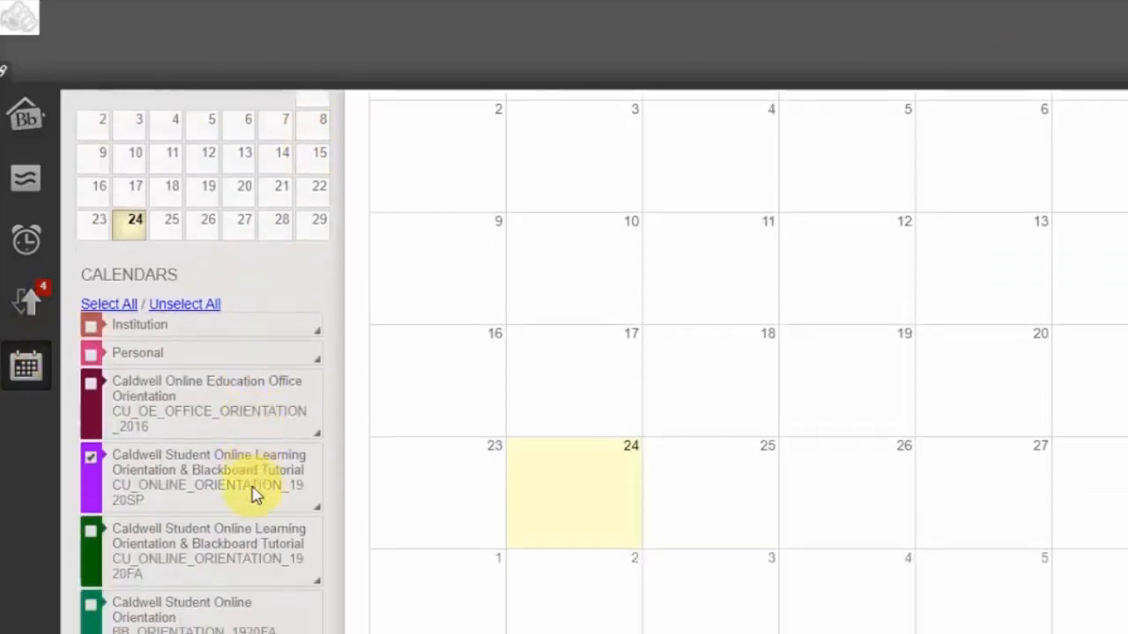
scroll(253, 493, "up", 3)
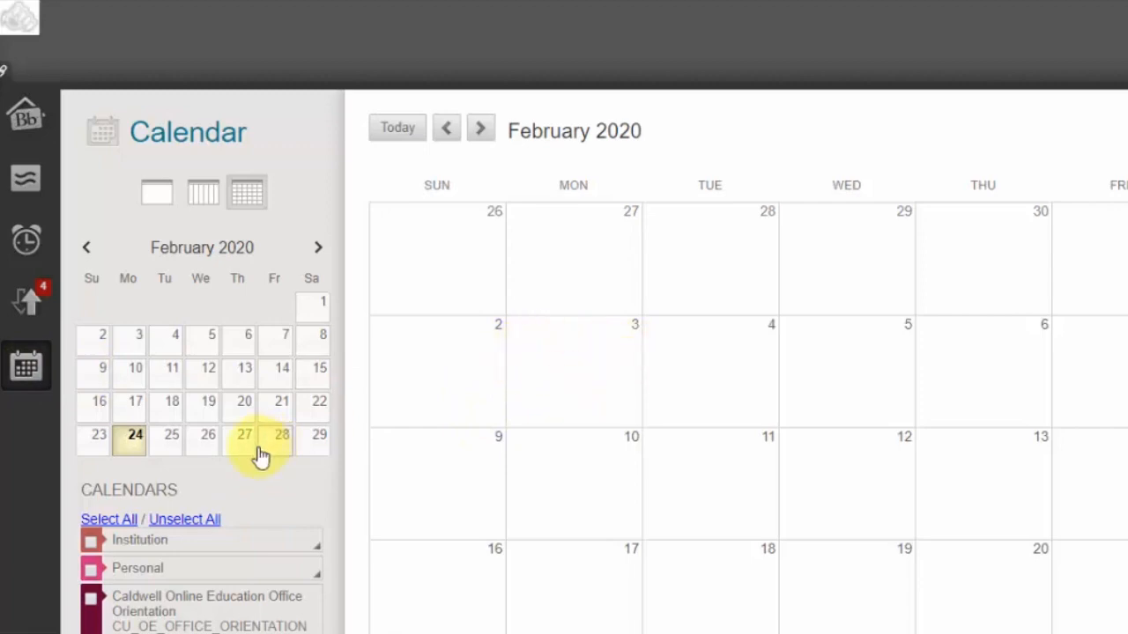
scroll(259, 455, "down", 3)
scroll(259, 456, "down", 4)
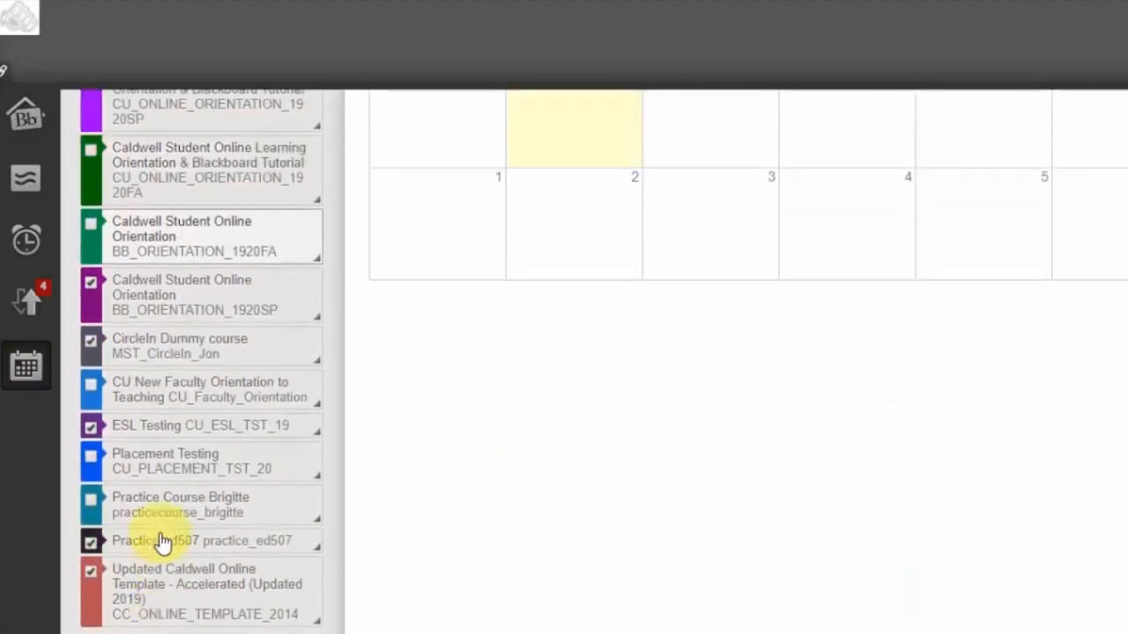
scroll(162, 538, "up", 4)
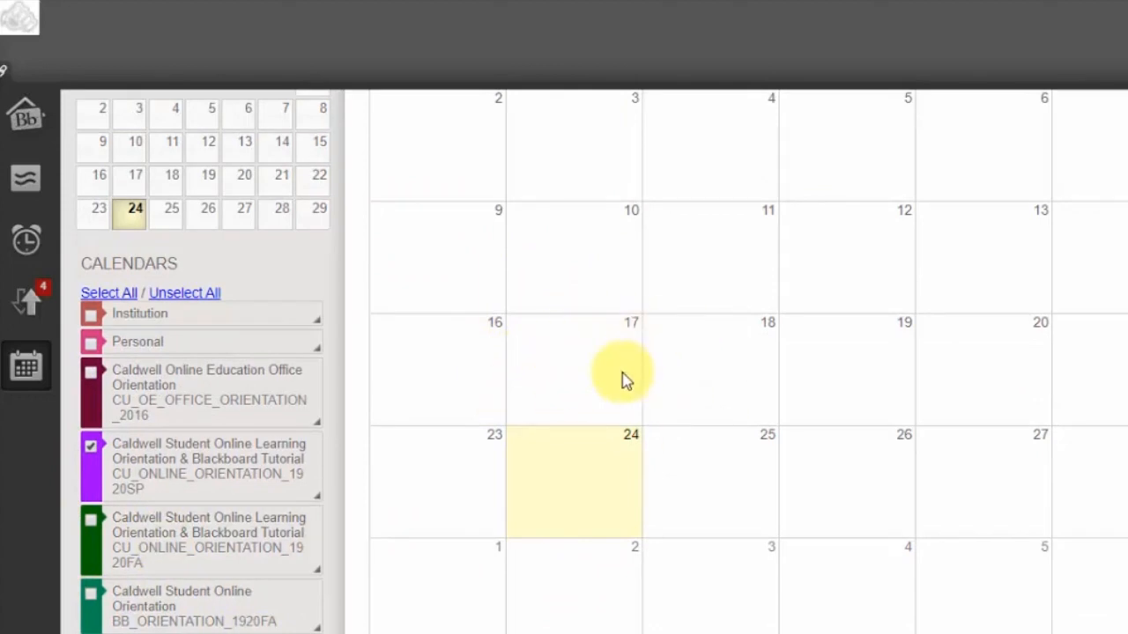
scroll(634, 353, "up", 3)
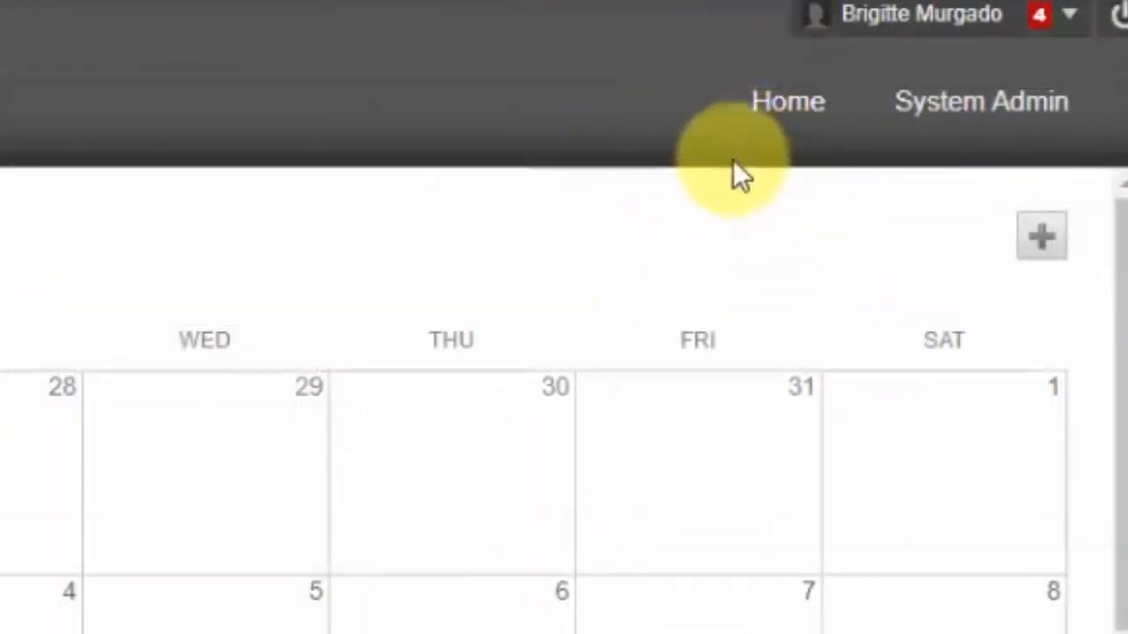
Return to the Blackboard home page and open the Caldwell University website from the logo
left_click(763, 122)
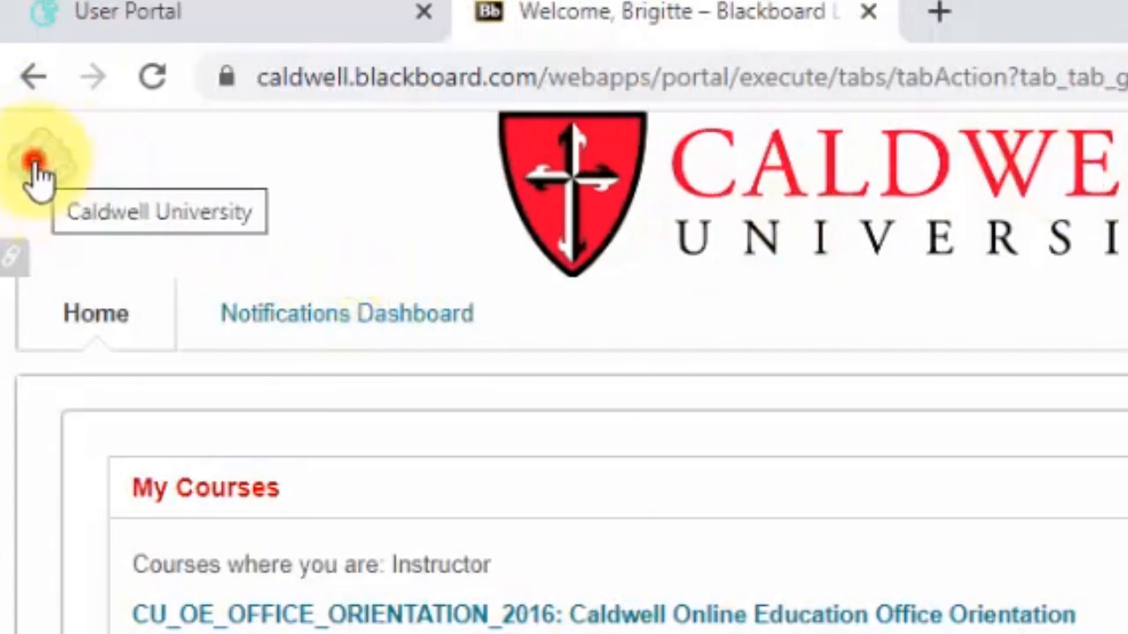
left_click(35, 172)
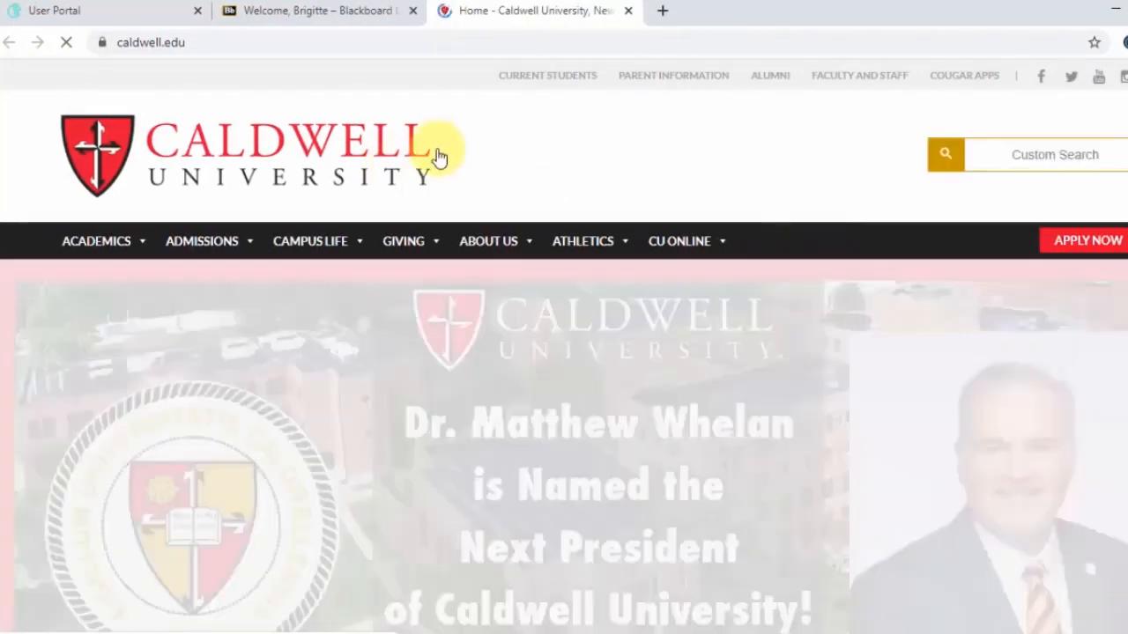
Return to Blackboard and open the Practice Course Brigitte course from My Courses
scroll(511, 390, "down", 10)
scroll(511, 390, "up", 10)
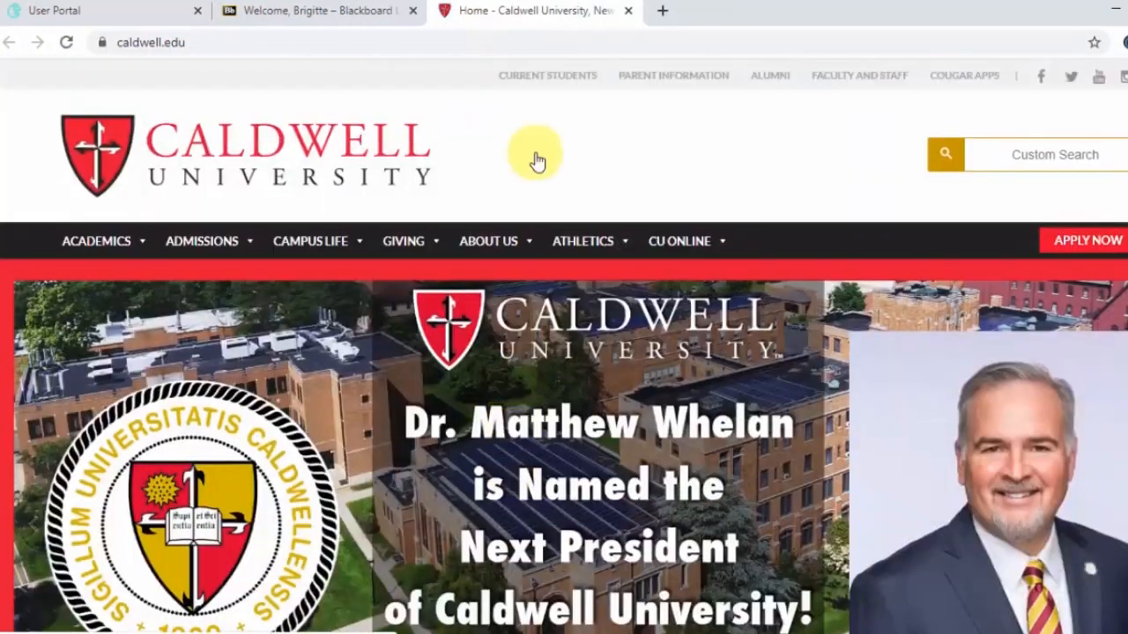
left_click(628, 10)
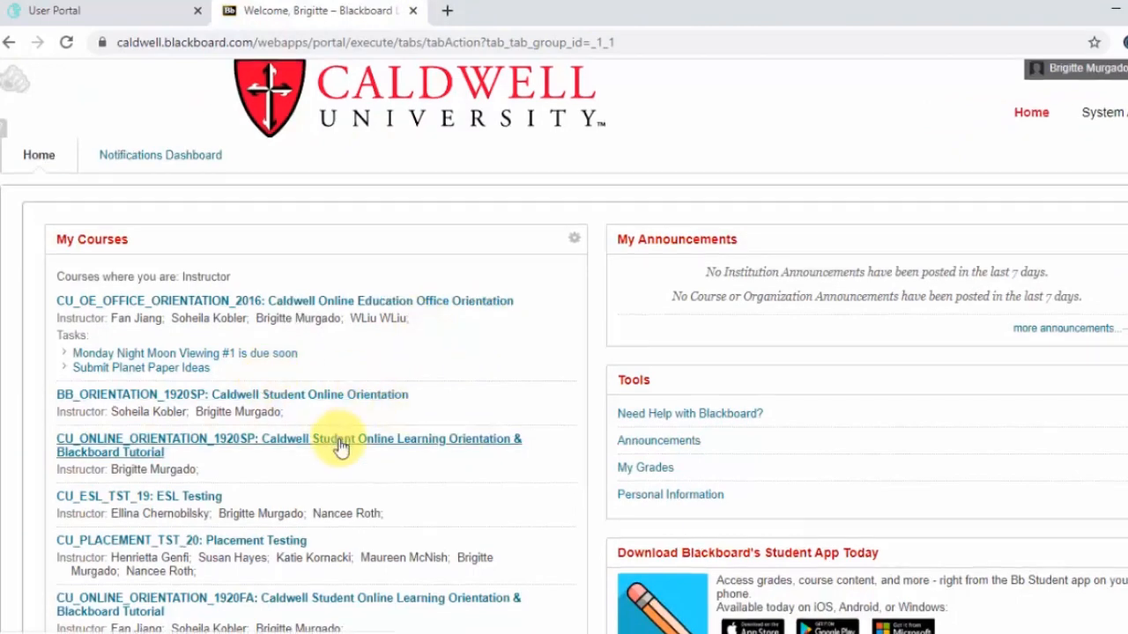
scroll(340, 441, "down", 4)
scroll(340, 441, "down", 2)
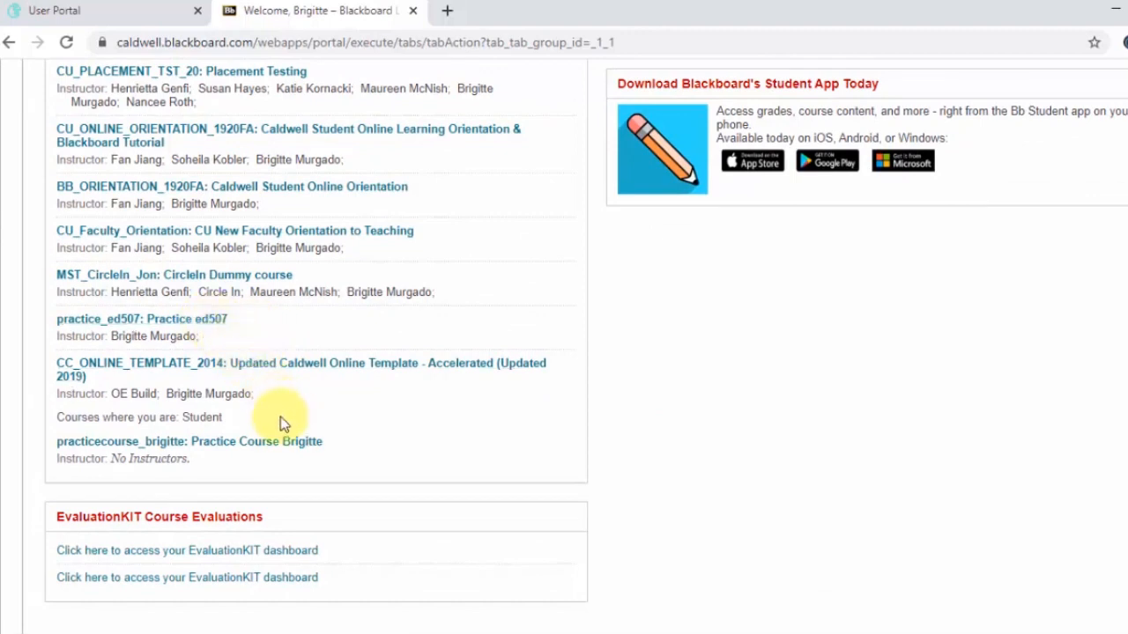
left_click(178, 444)
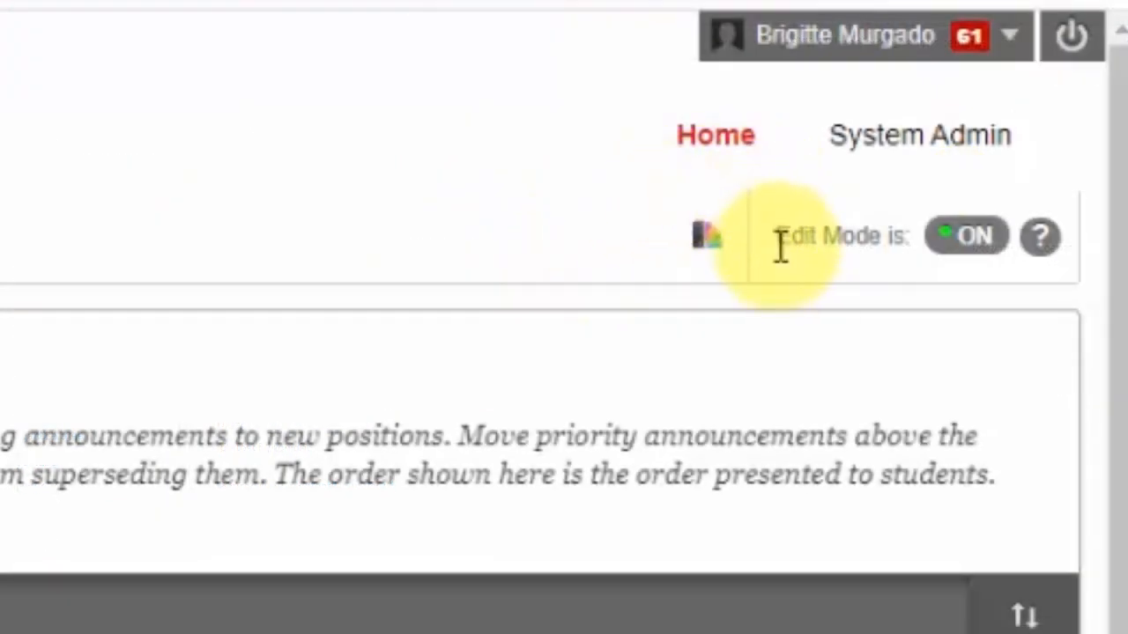
Turn Edit Mode off to preview the course announcements as students see them, then switch Edit Mode back on
left_click_drag(773, 239, 907, 236)
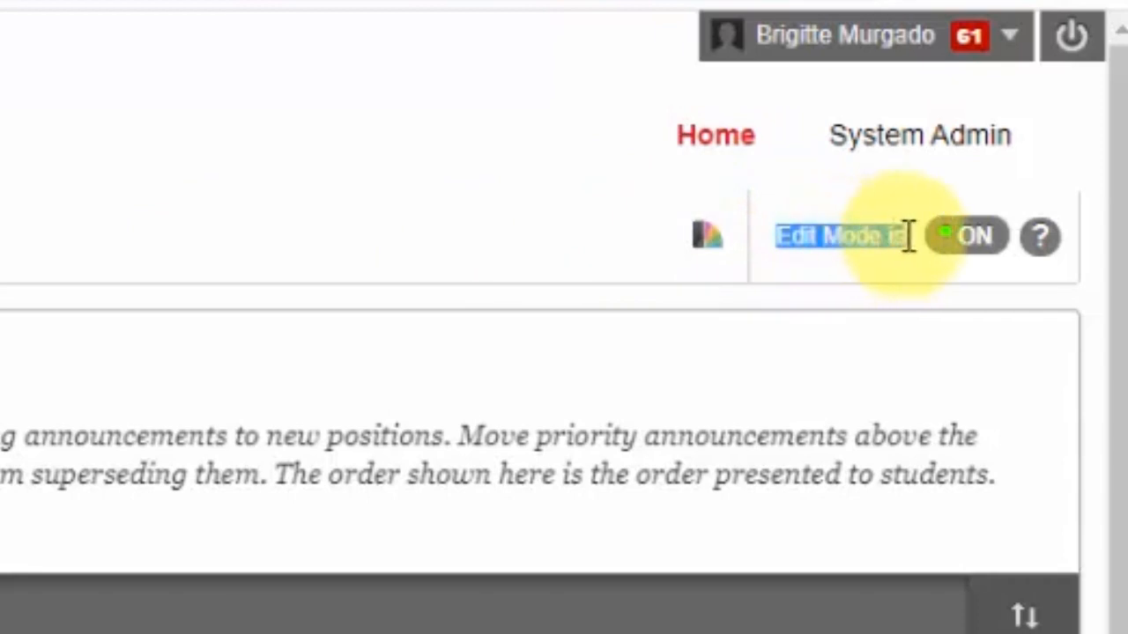
left_click(973, 238)
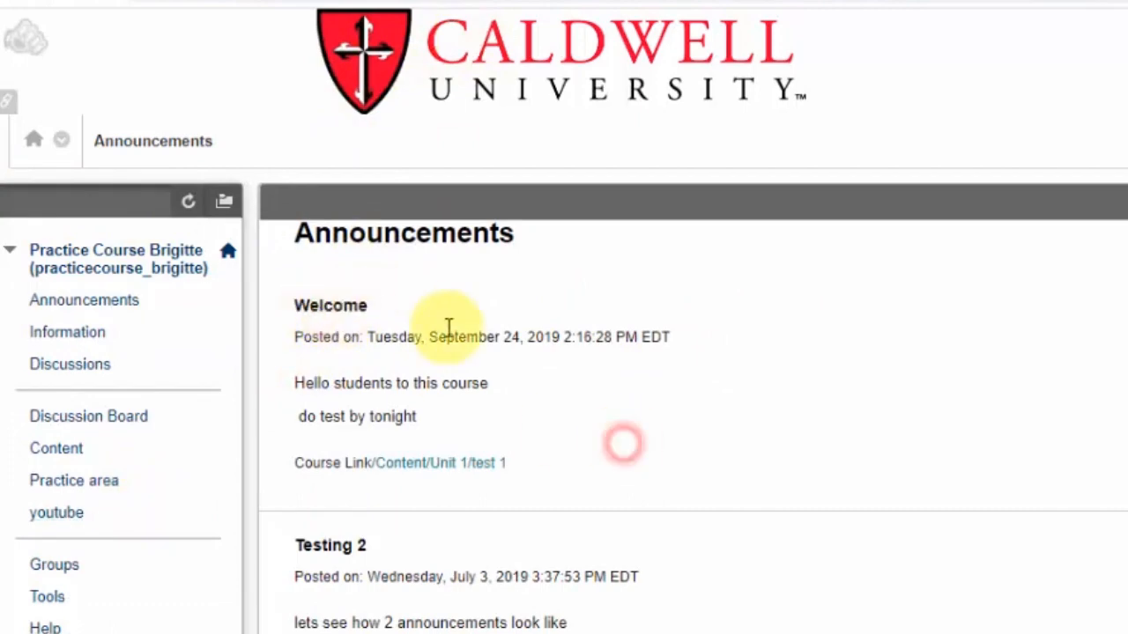
left_click(423, 317)
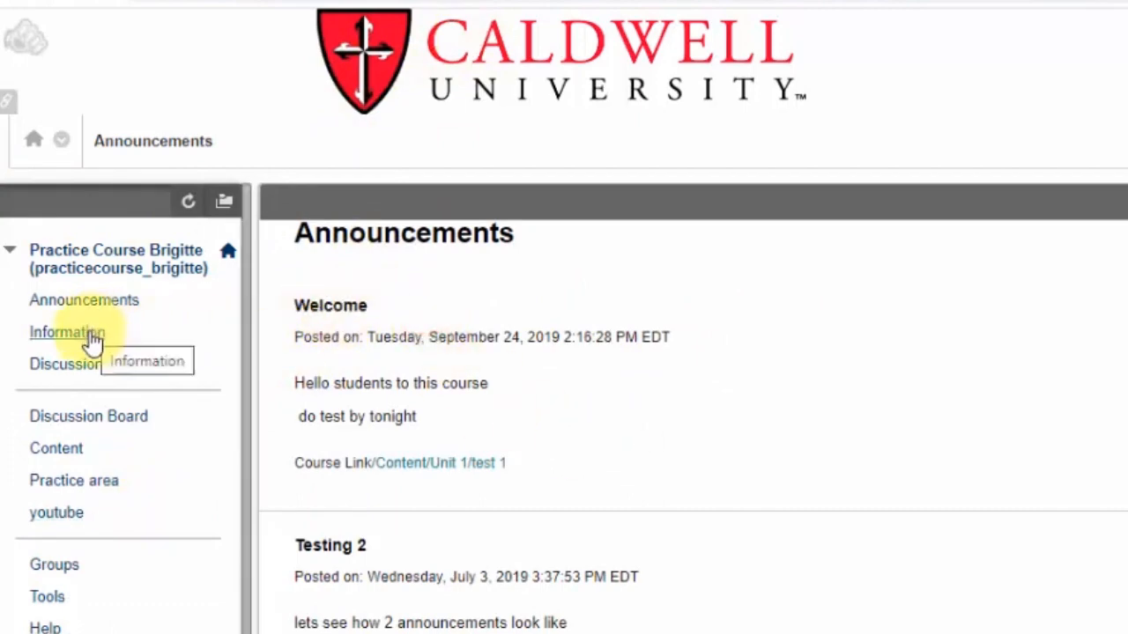
scroll(679, 571, "down", 5)
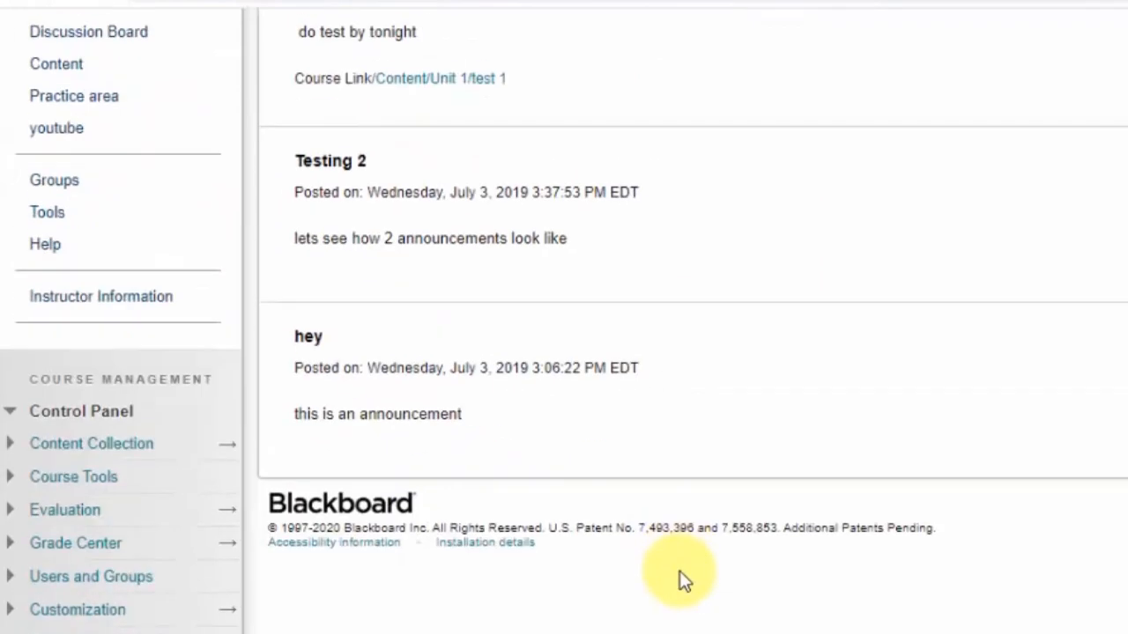
scroll(705, 529, "up", 5)
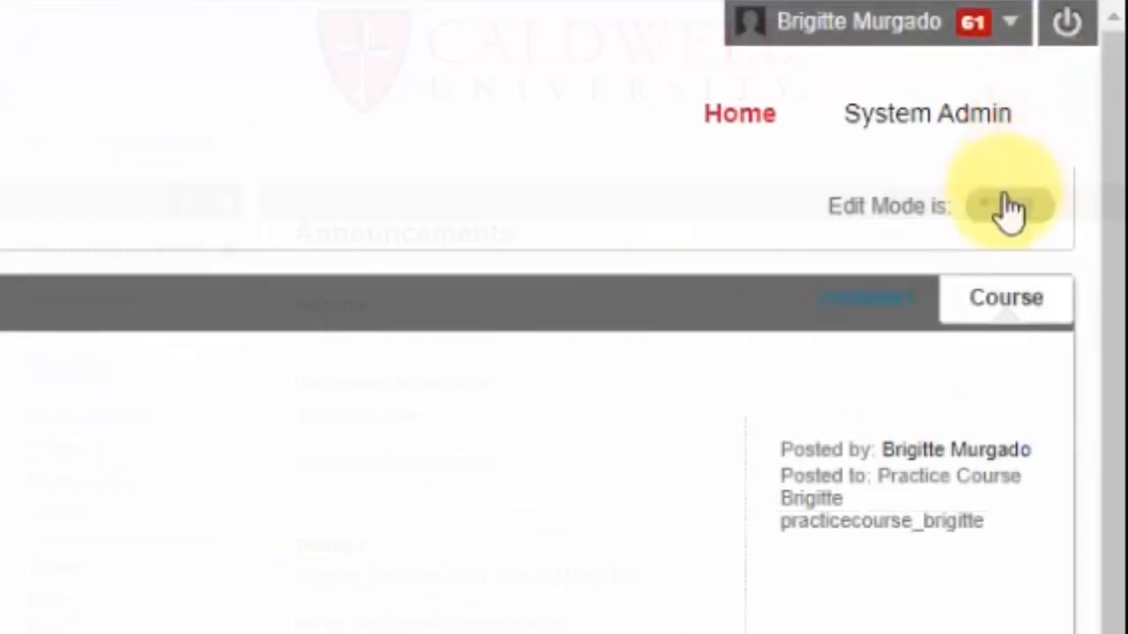
left_click(1007, 211)
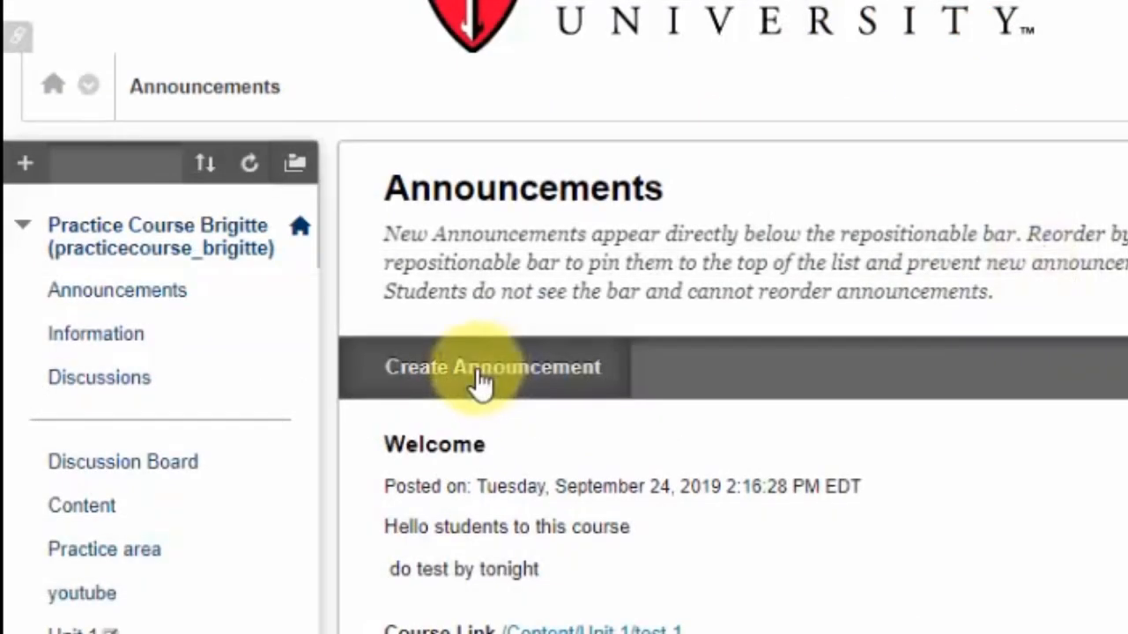
Open the course Announcements page and start a new announcement with the subject Hello everyone
left_click(26, 166)
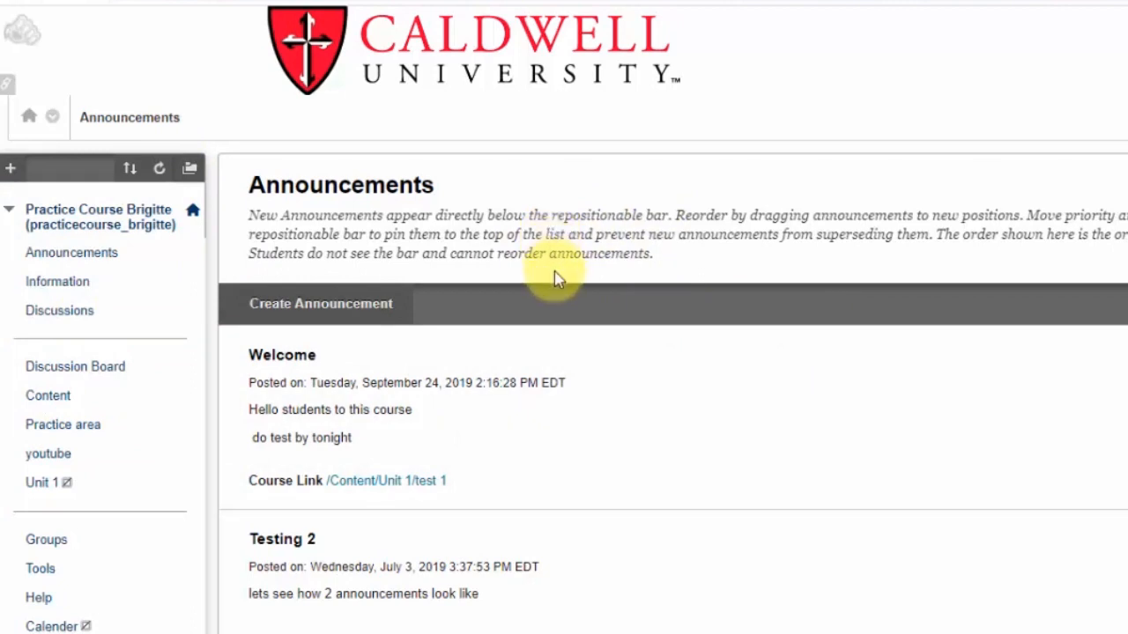
left_click(72, 255)
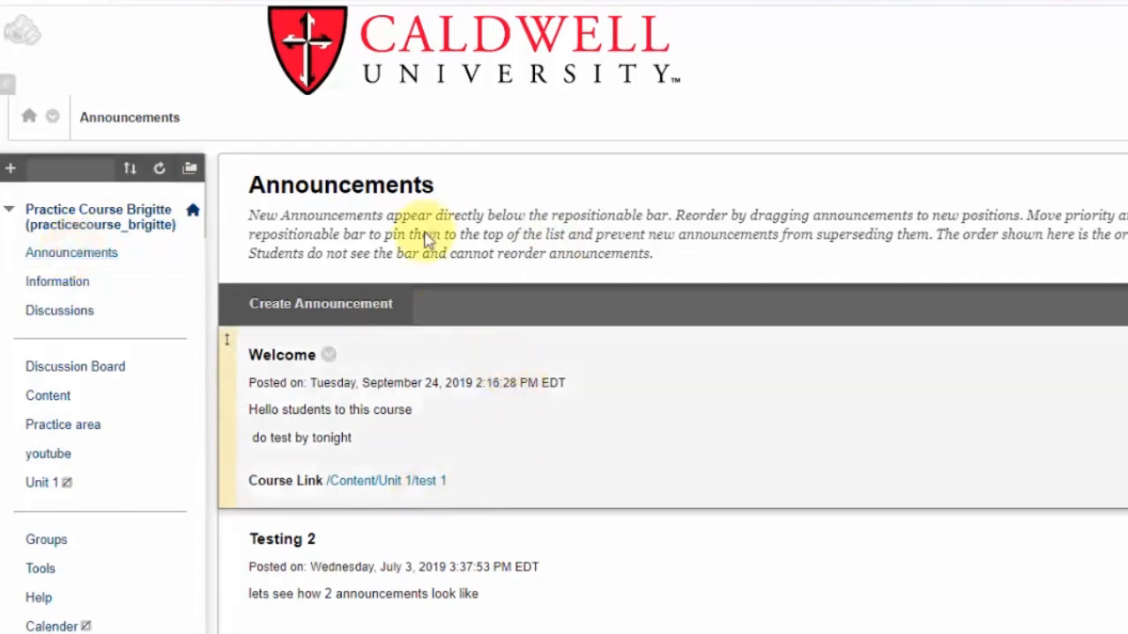
scroll(483, 374, "down", 5)
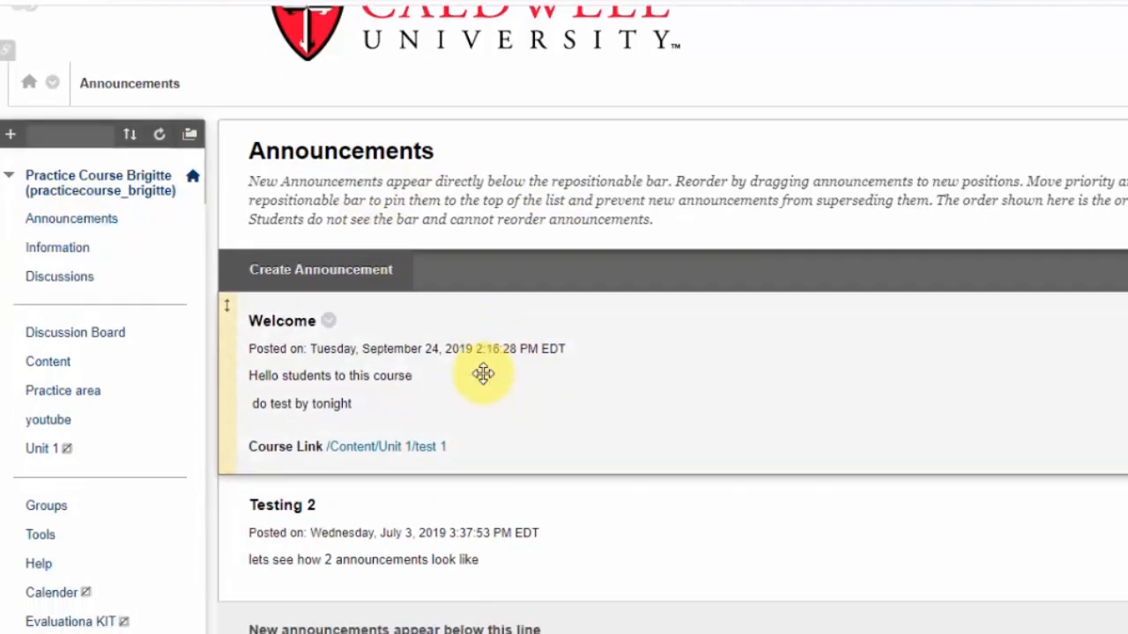
scroll(483, 374, "up", 5)
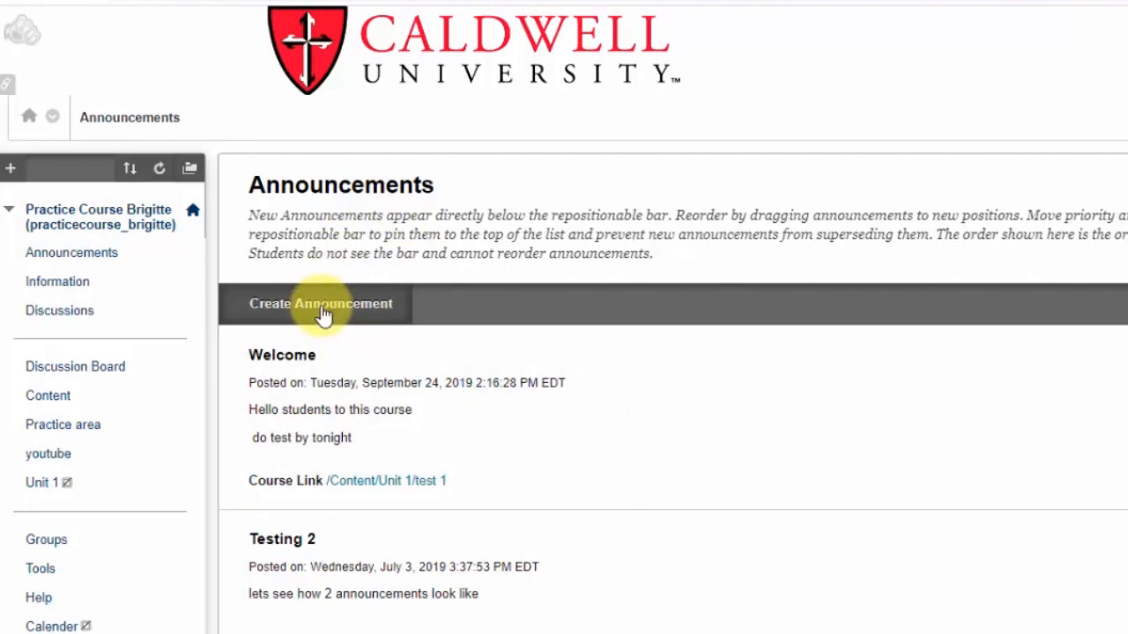
left_click(322, 304)
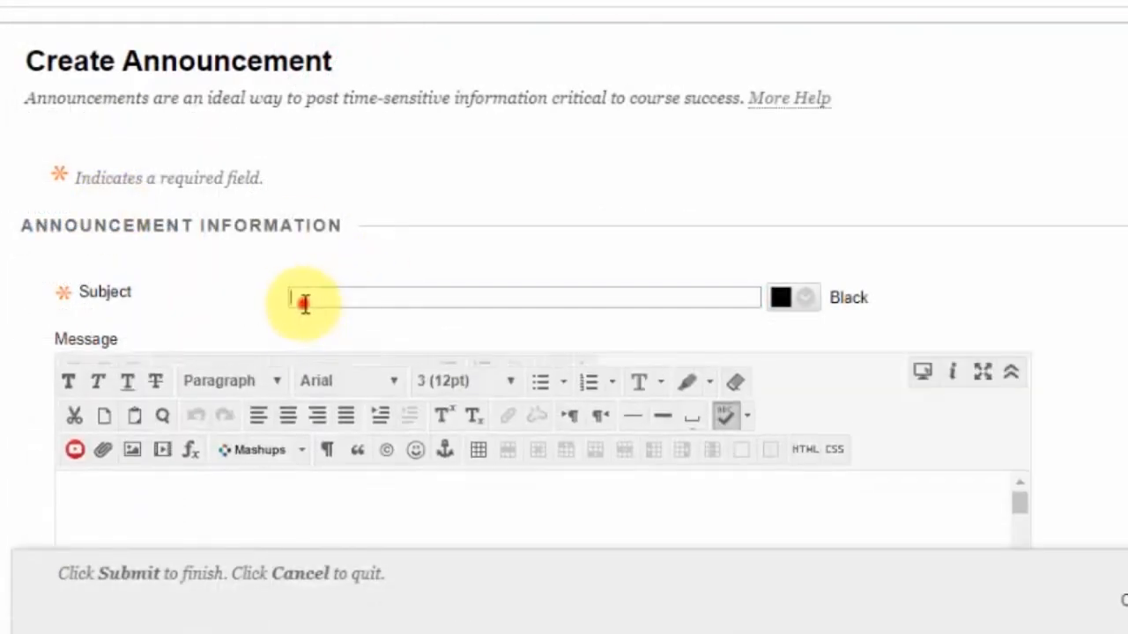
left_click(304, 296)
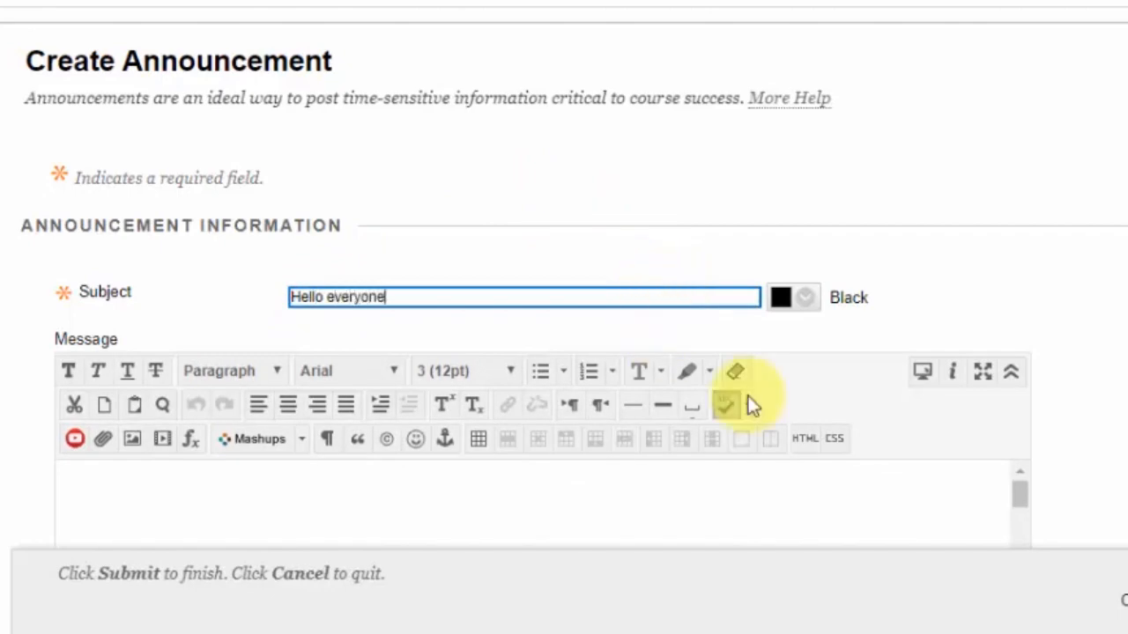
Write the announcement message 'This is my practice course'
left_click(710, 480)
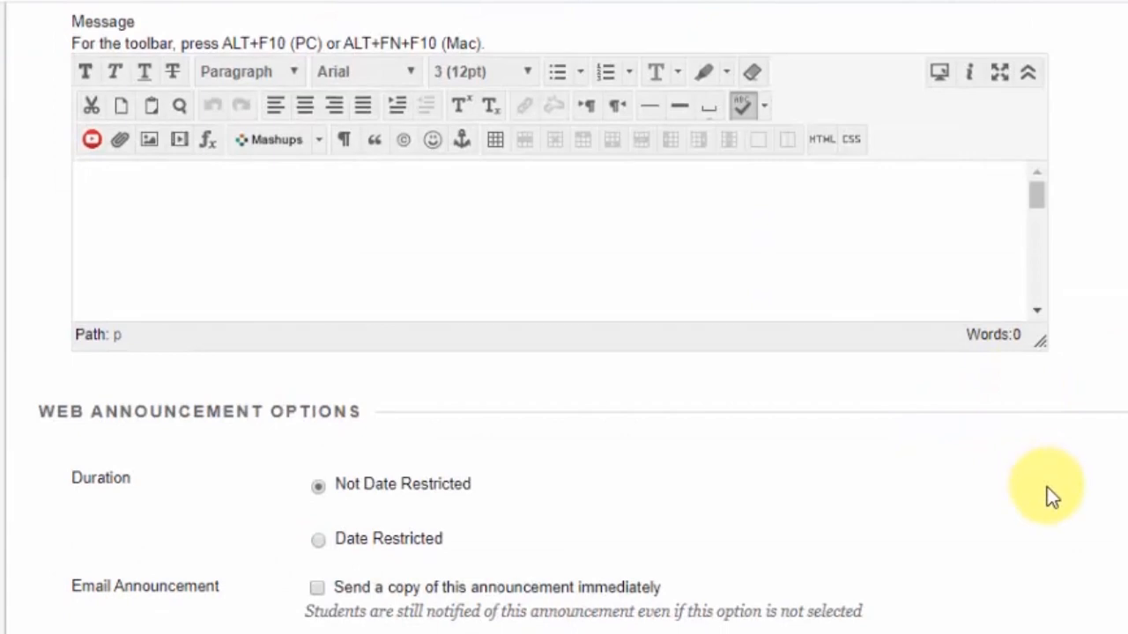
type("This is ")
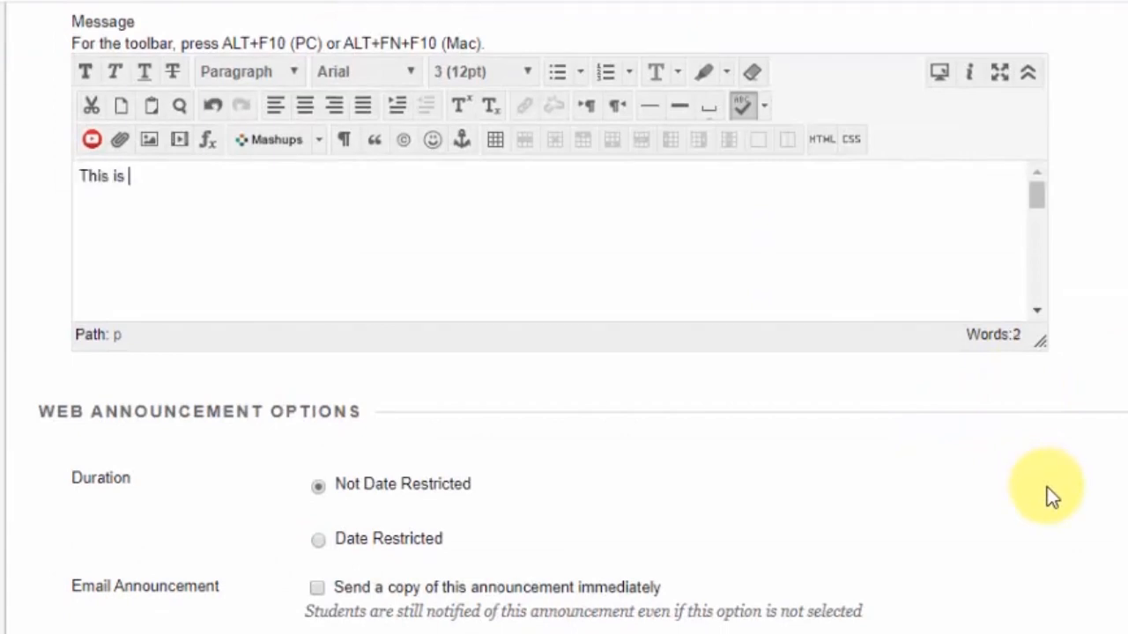
type("my practic")
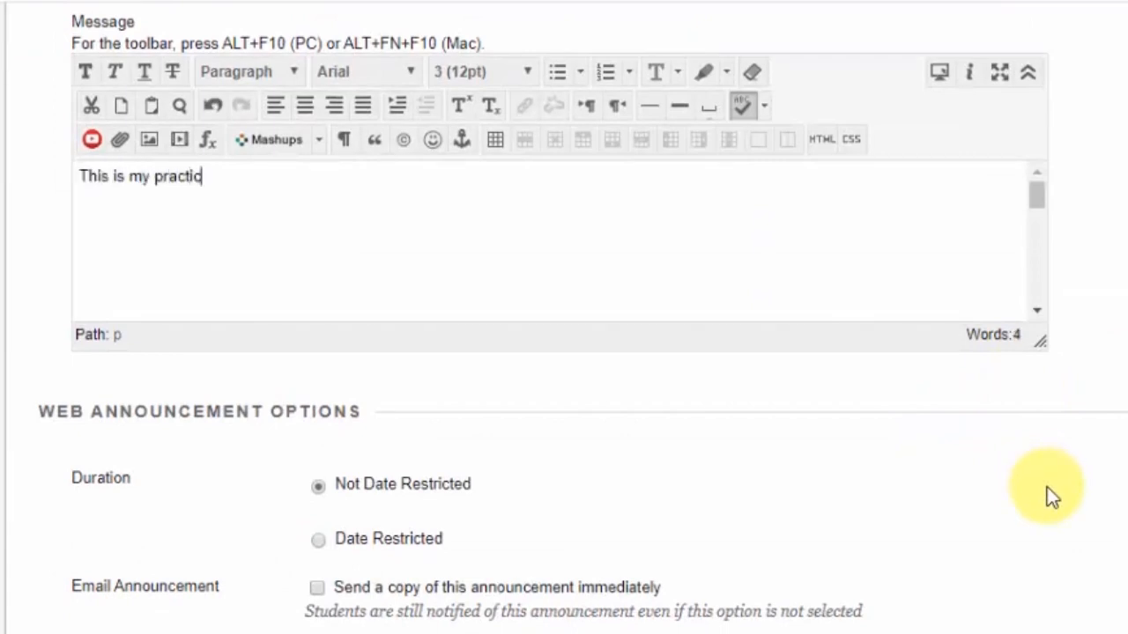
type("e course")
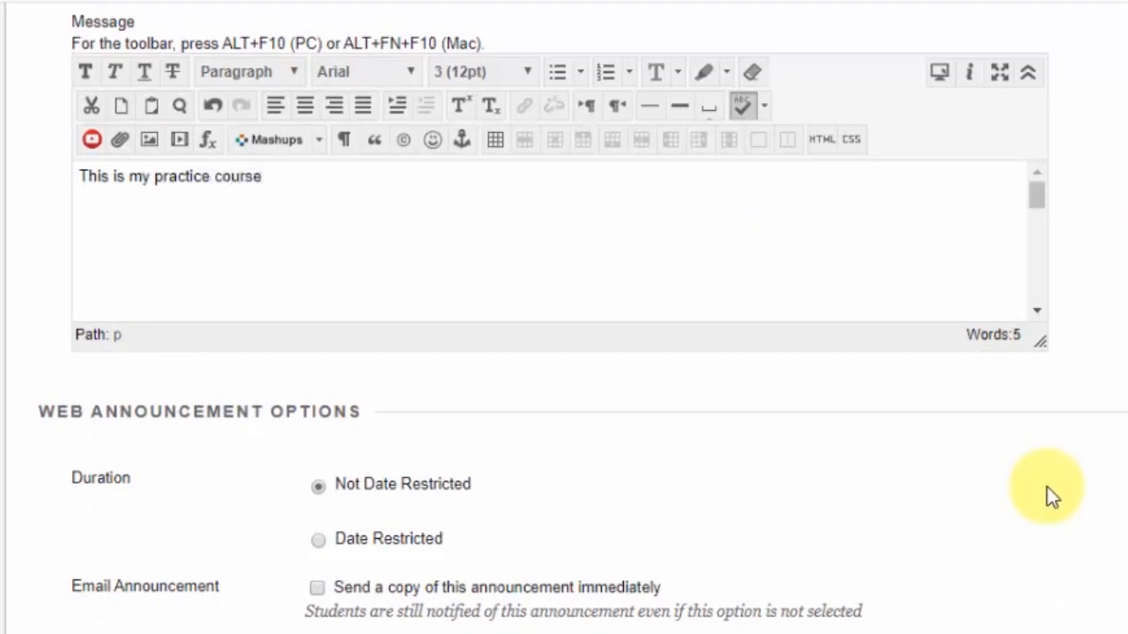
Enable sending an email copy of the announcement immediately
scroll(601, 532, "down", 2)
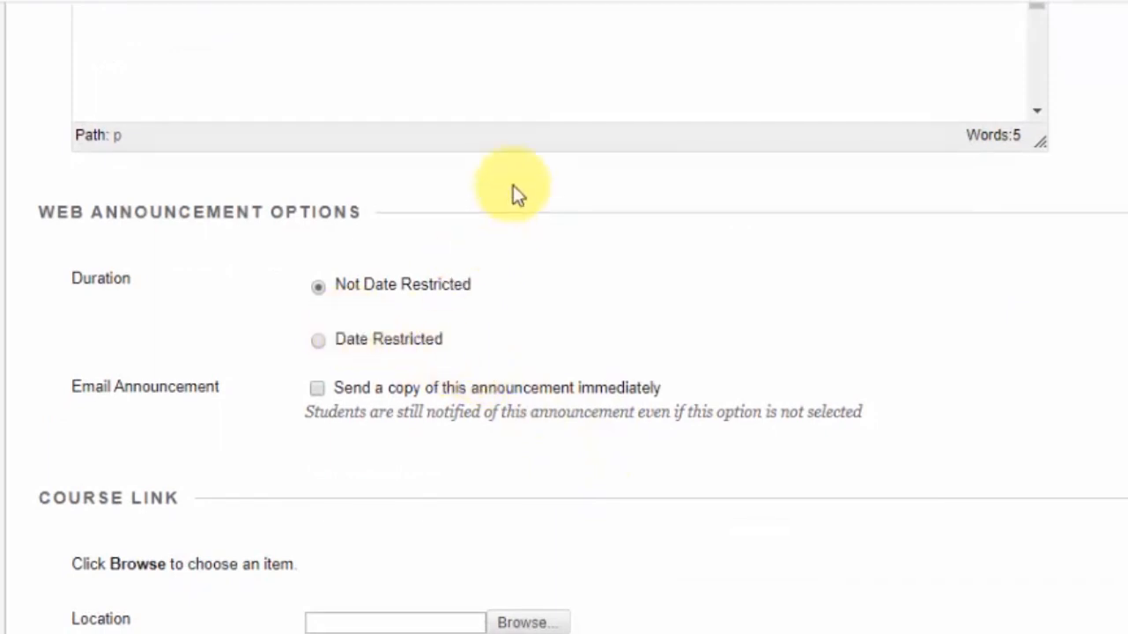
scroll(513, 185, "up", 3)
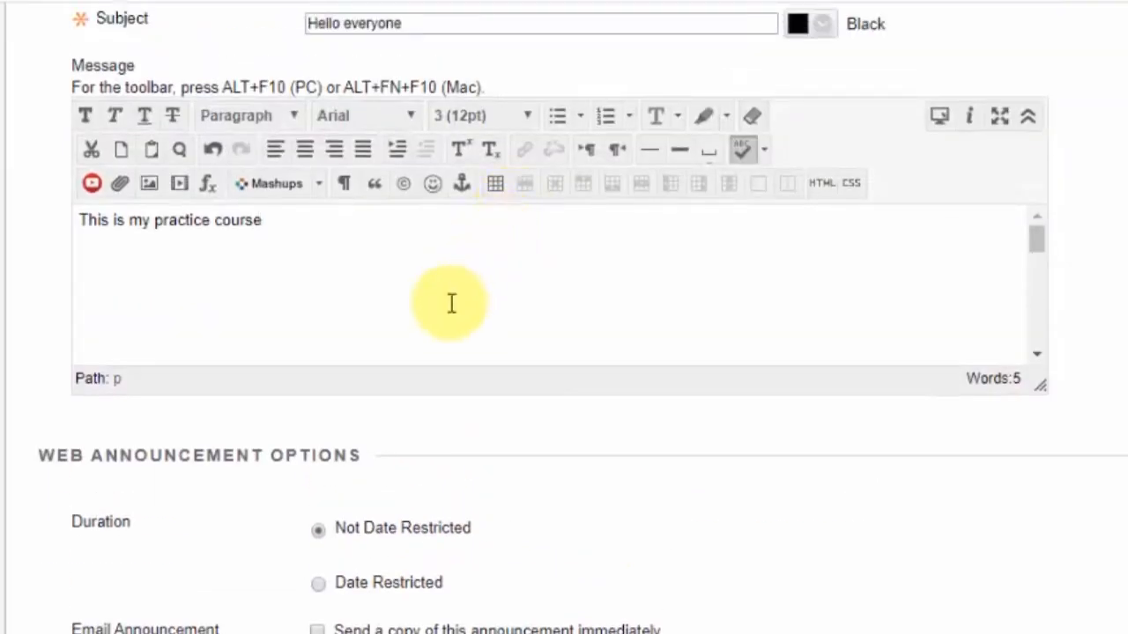
scroll(598, 523, "down", 5)
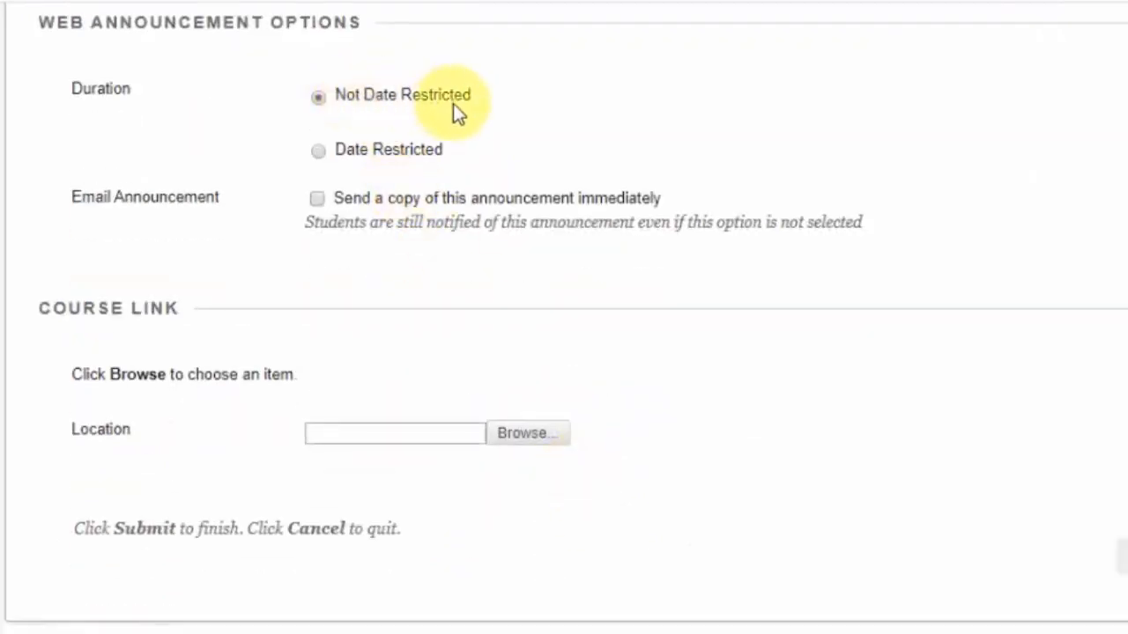
scroll(440, 224, "up", 6)
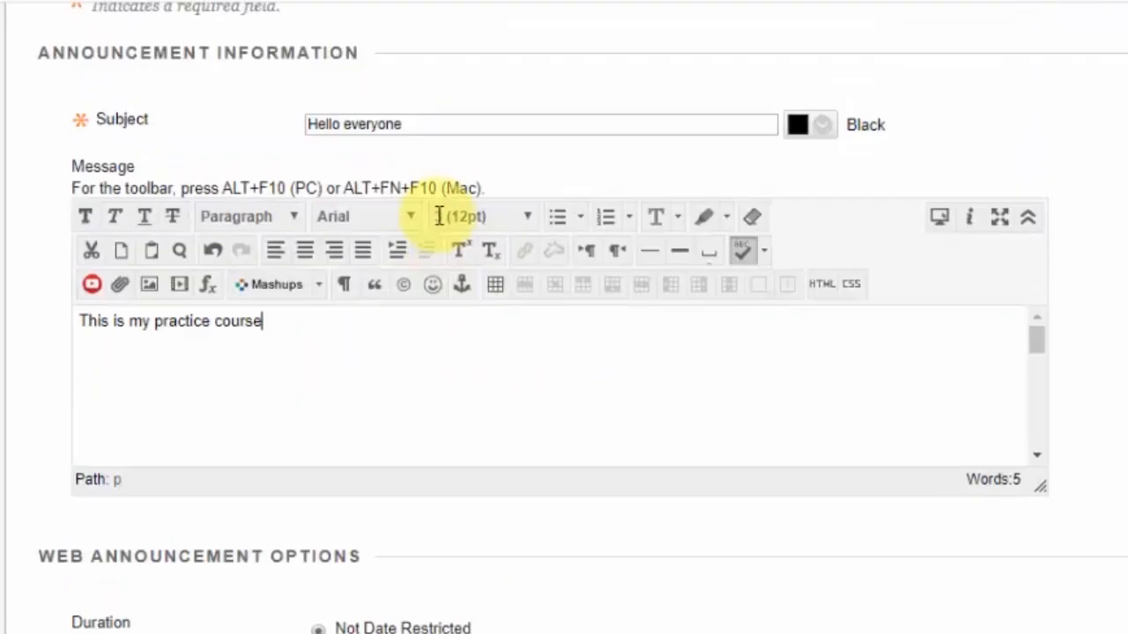
scroll(437, 216, "up", 1)
scroll(437, 215, "down", 6)
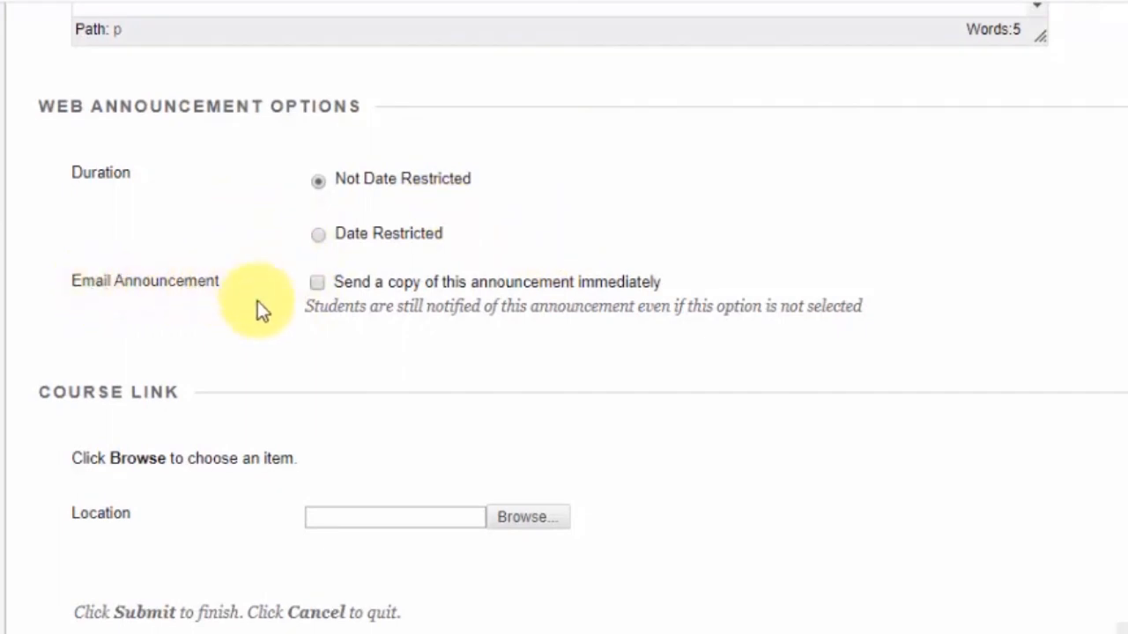
left_click(317, 285)
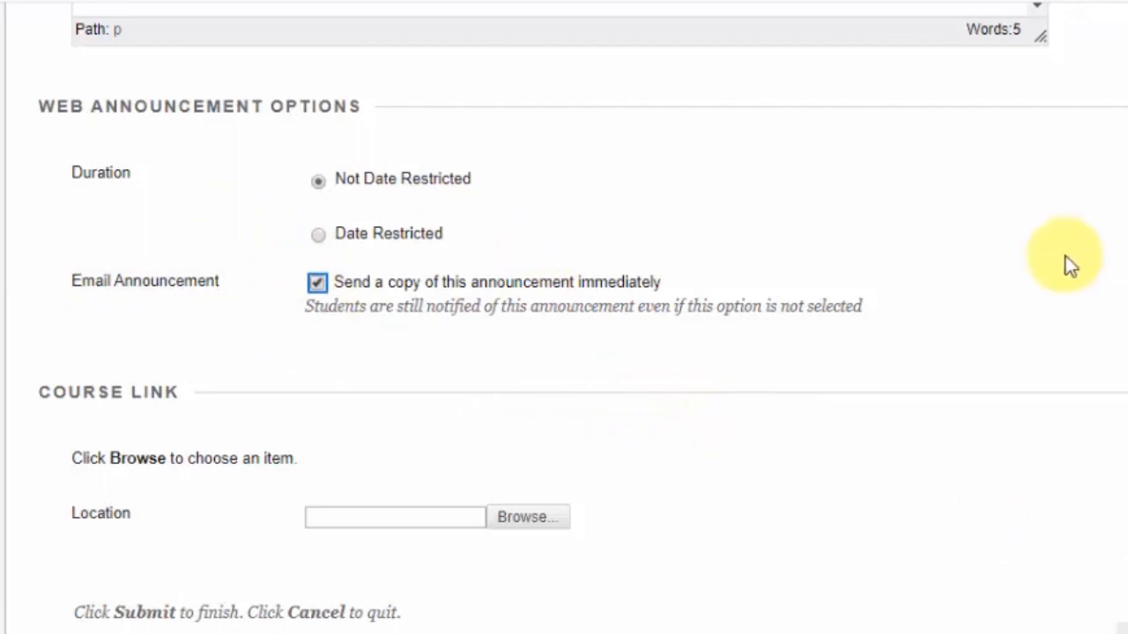
Try to delete the announcement's message text
scroll(1066, 265, "up", 10)
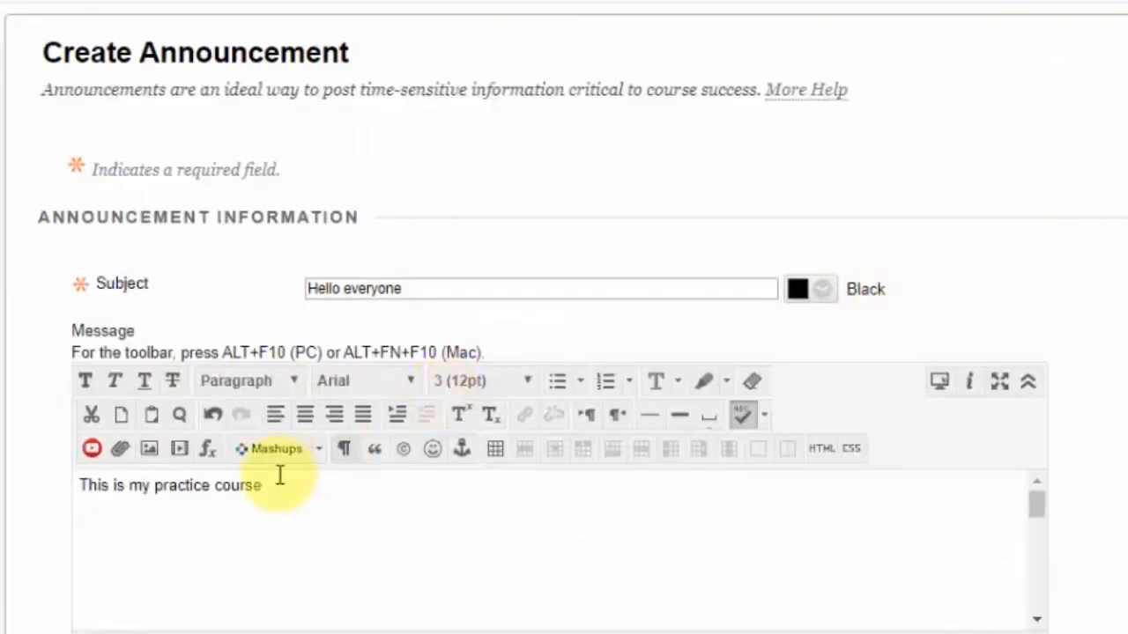
left_click_drag(302, 486, 49, 490)
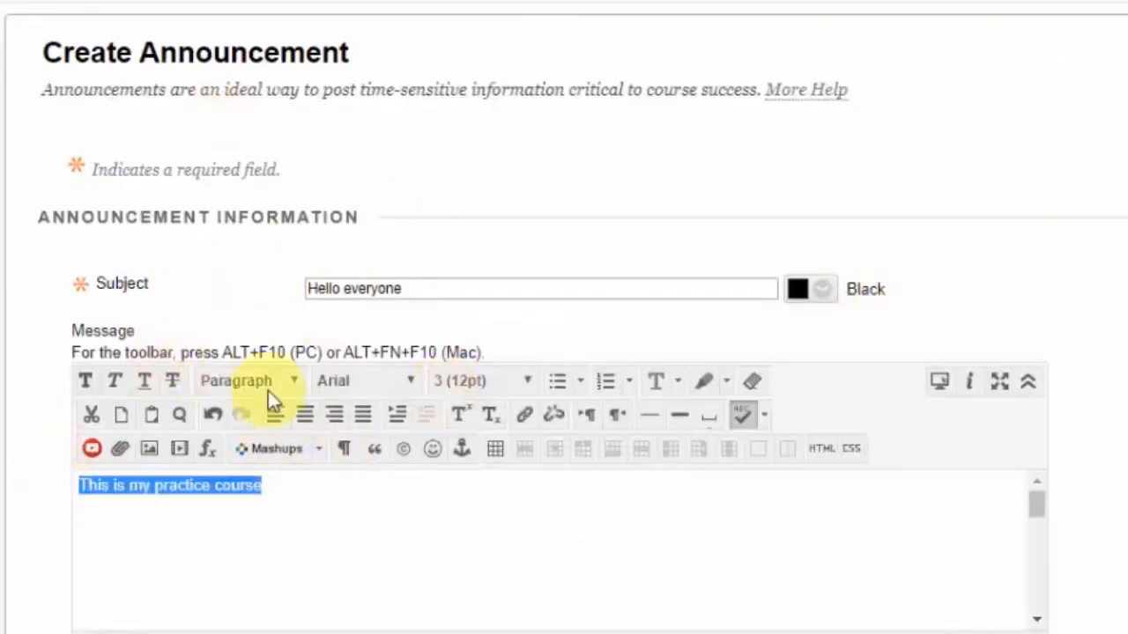
key("Delete")
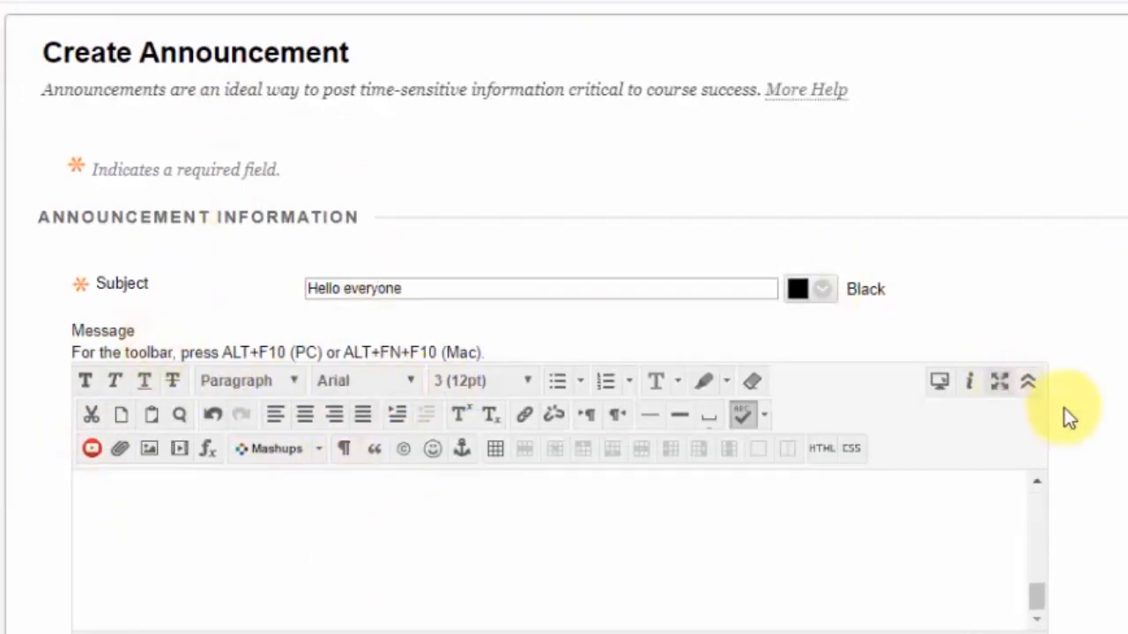
Add a second line to the announcement message reading 'Dont forget to take the test thats due by friday'
scroll(1057, 423, "down", 8)
scroll(1017, 443, "up", 10)
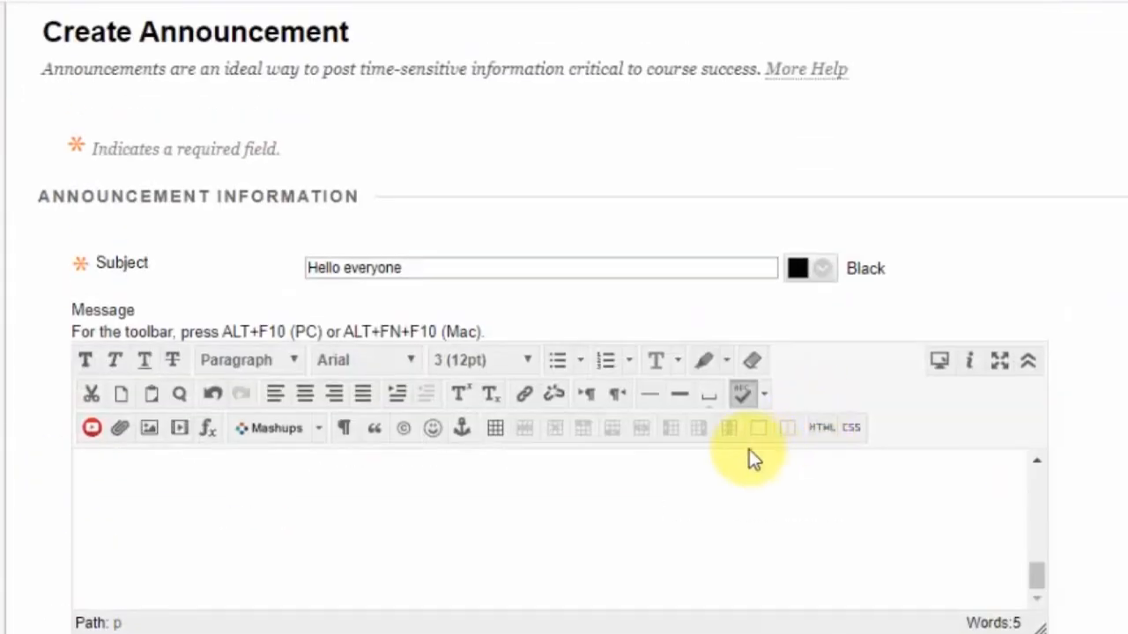
scroll(962, 413, "down", 5)
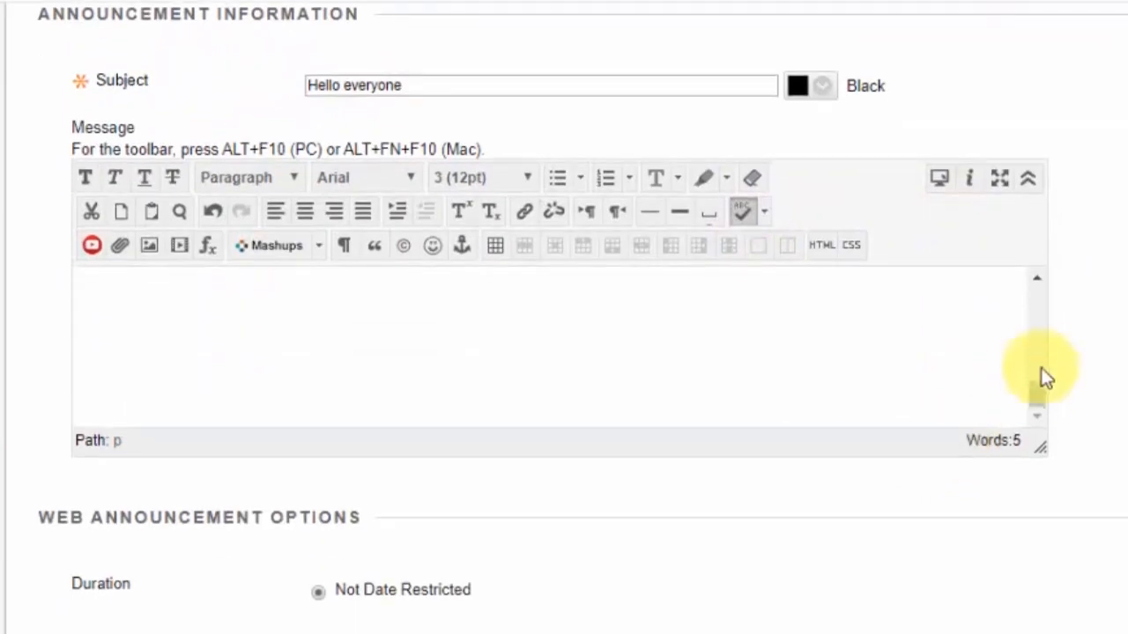
left_click_drag(1038, 390, 1028, 281)
left_click(655, 307)
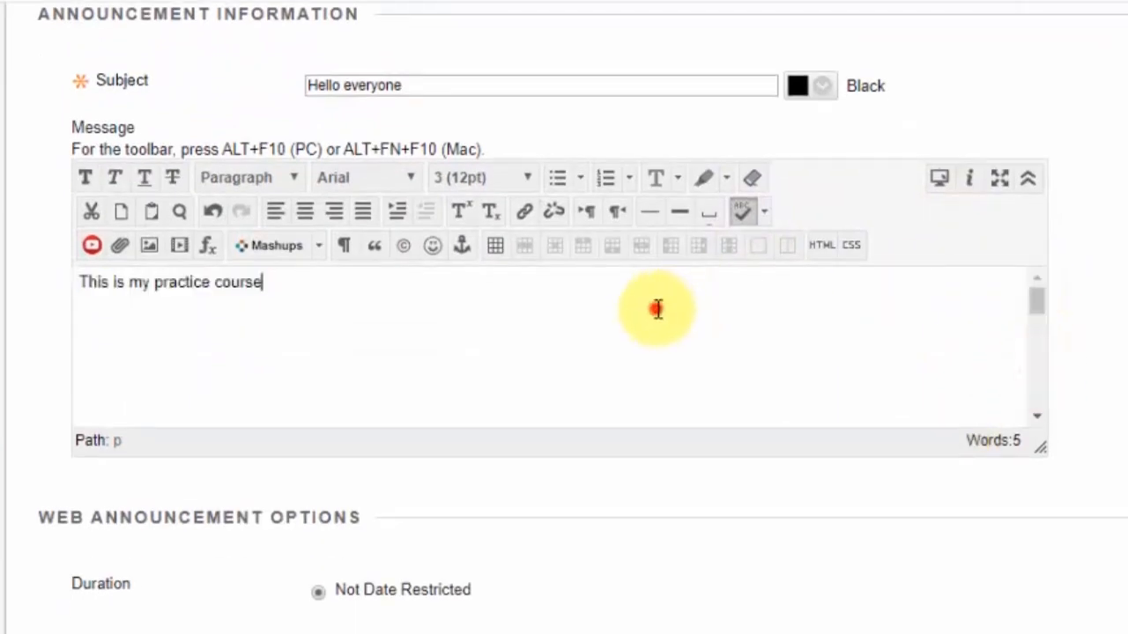
left_click(294, 300)
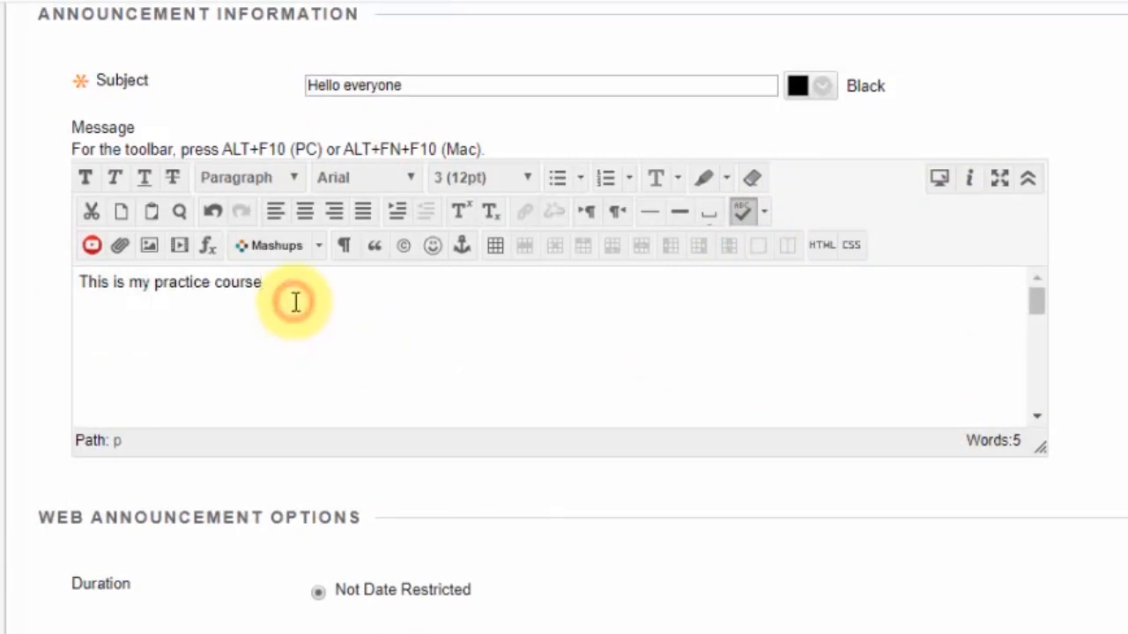
key("Return")
type("Dont forget to ")
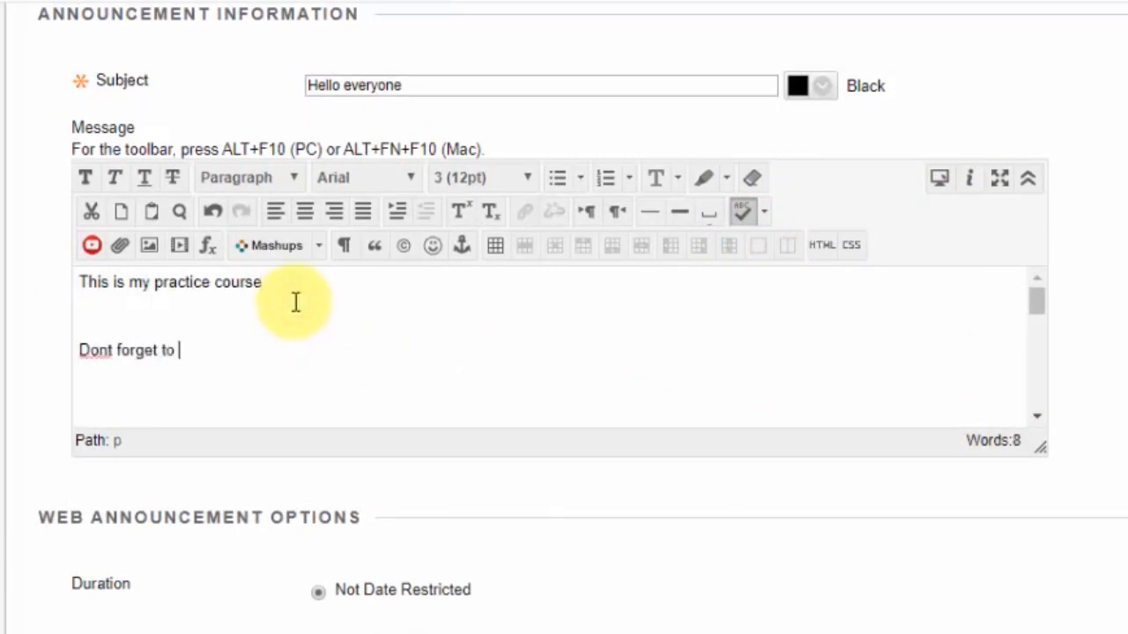
type("take the tes")
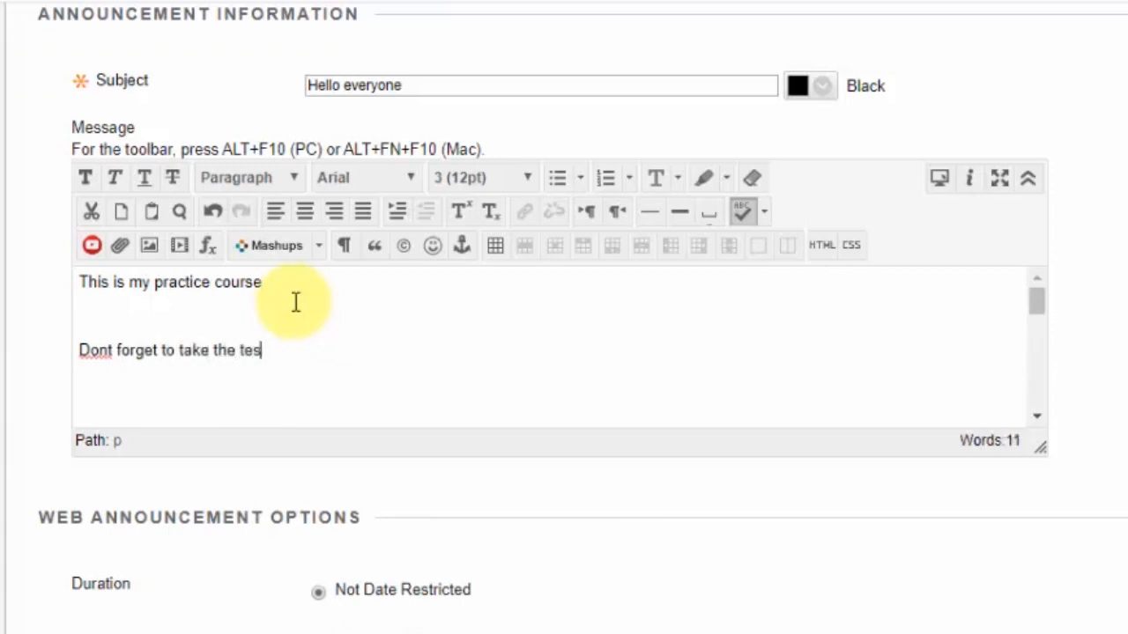
type("t thats due ")
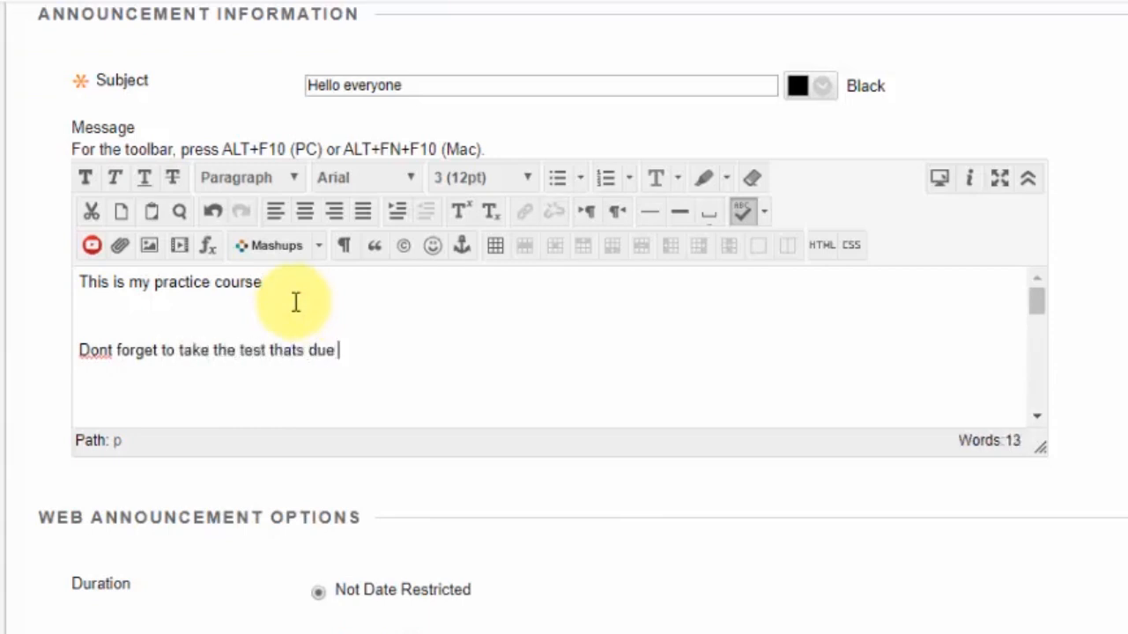
type("by friday")
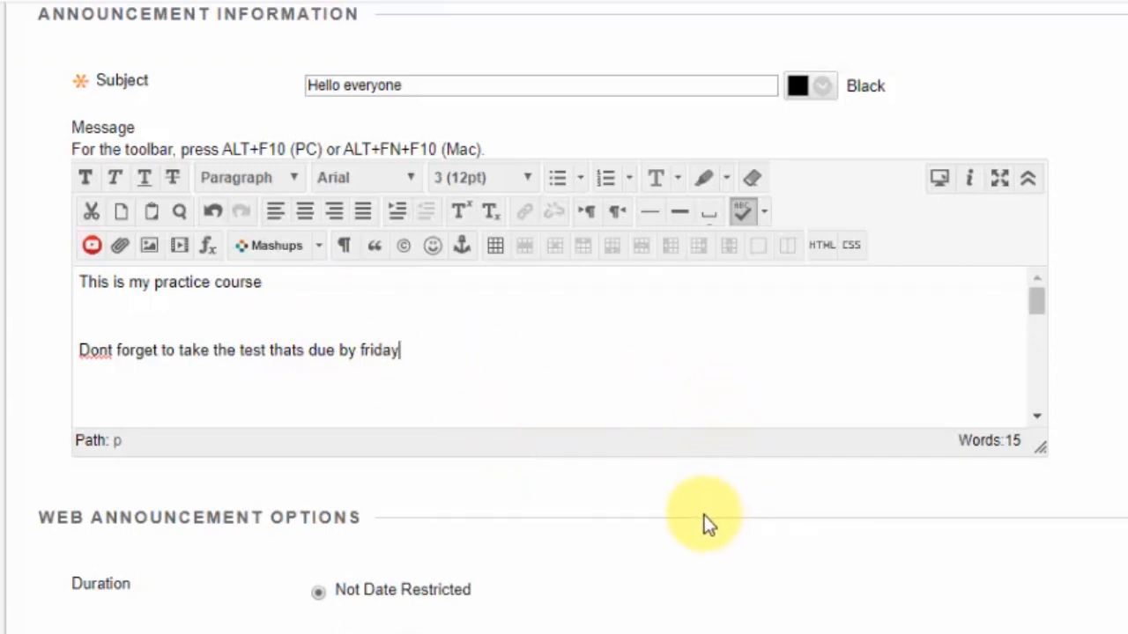
Browse for a course link and choose the test 1 item under Content > Unit 1
scroll(592, 526, "down", 6)
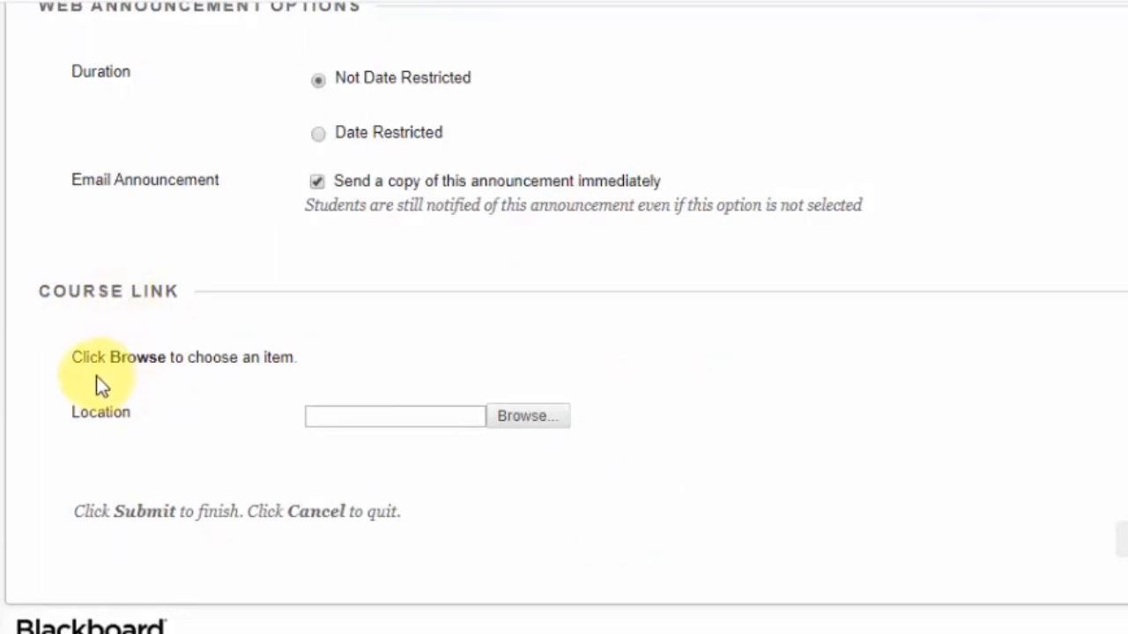
left_click(508, 425)
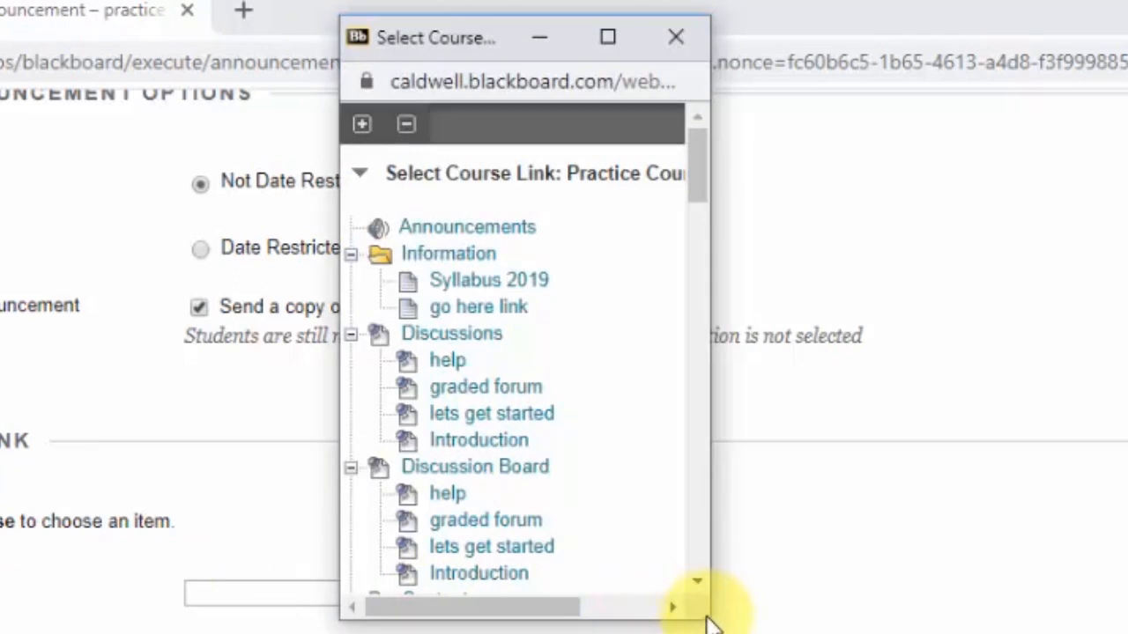
left_click_drag(710, 619, 852, 633)
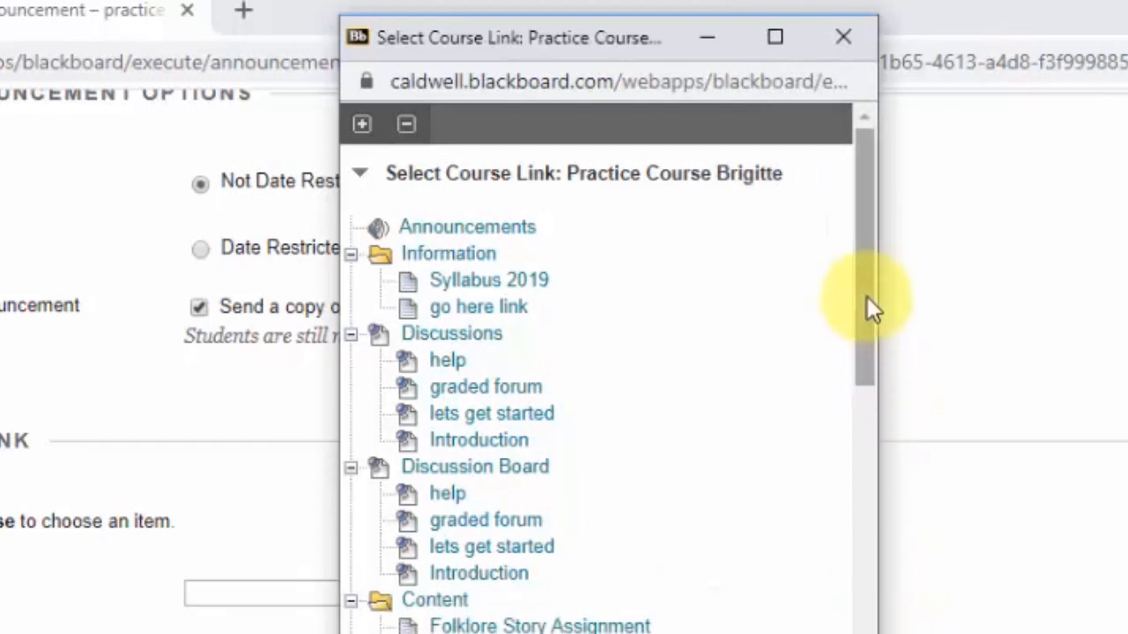
left_click_drag(867, 297, 873, 424)
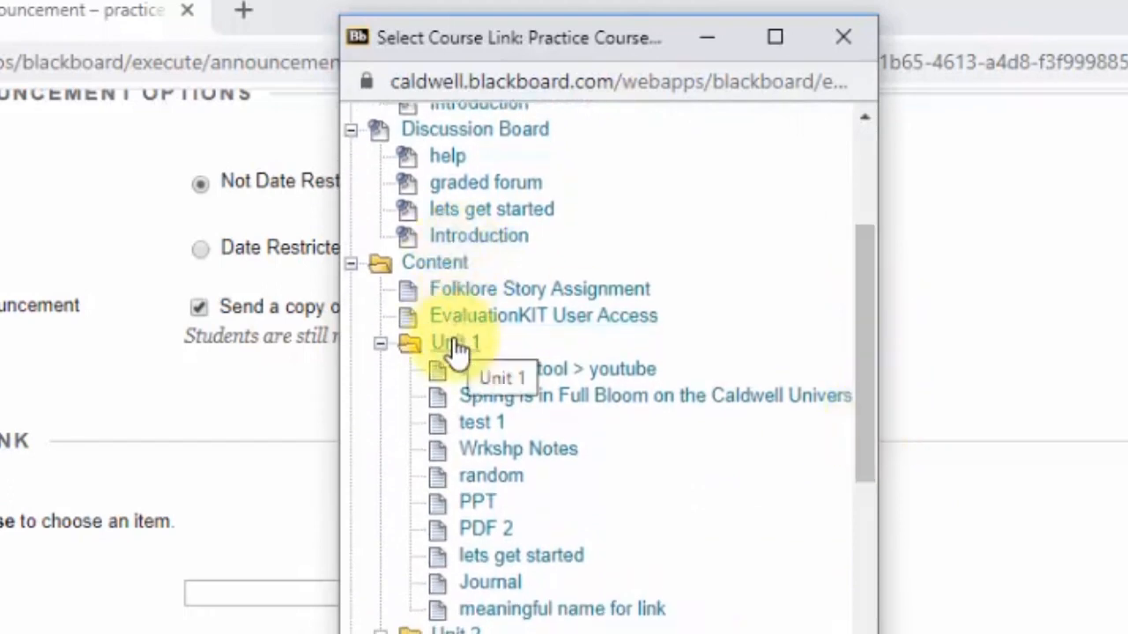
left_click(483, 425)
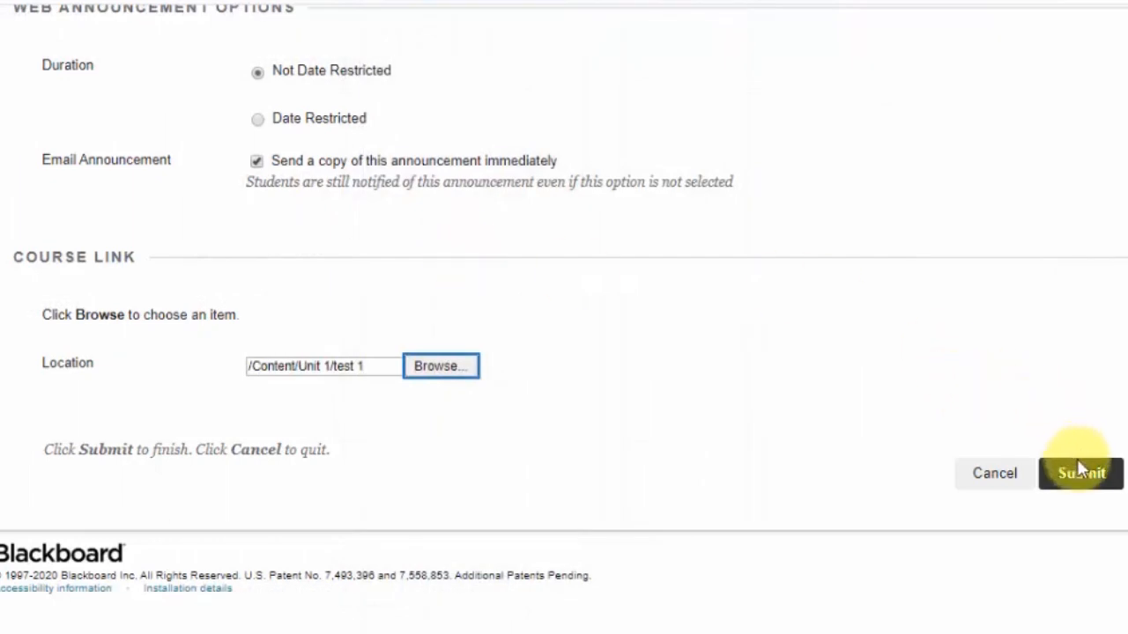
Turn off sending an immediate email copy and submit the announcement
left_click(256, 163)
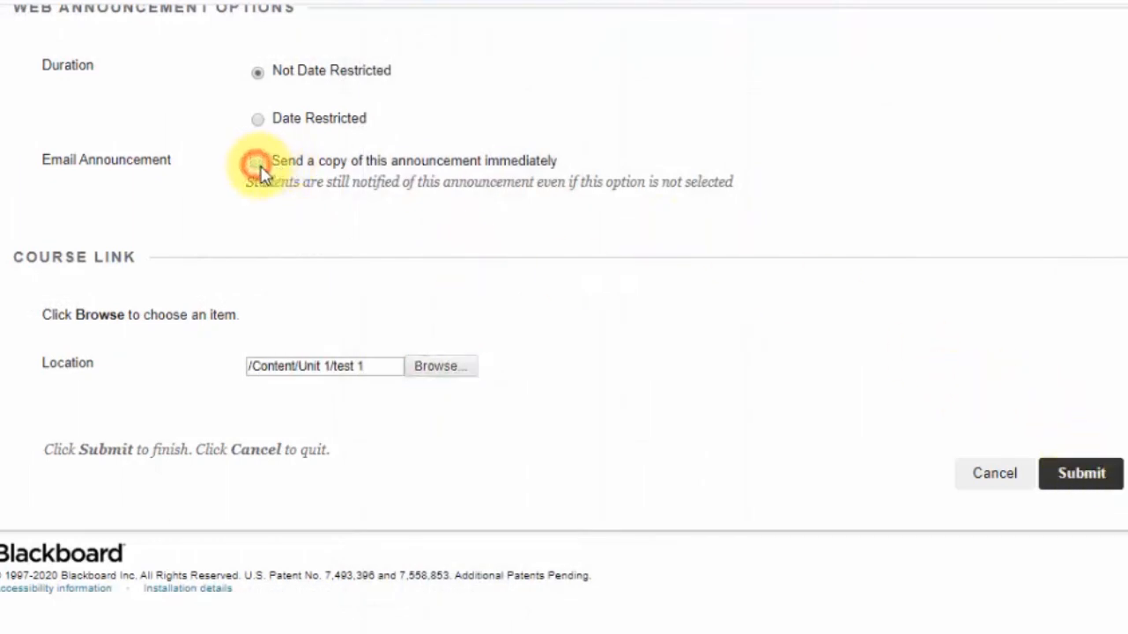
left_click(1080, 474)
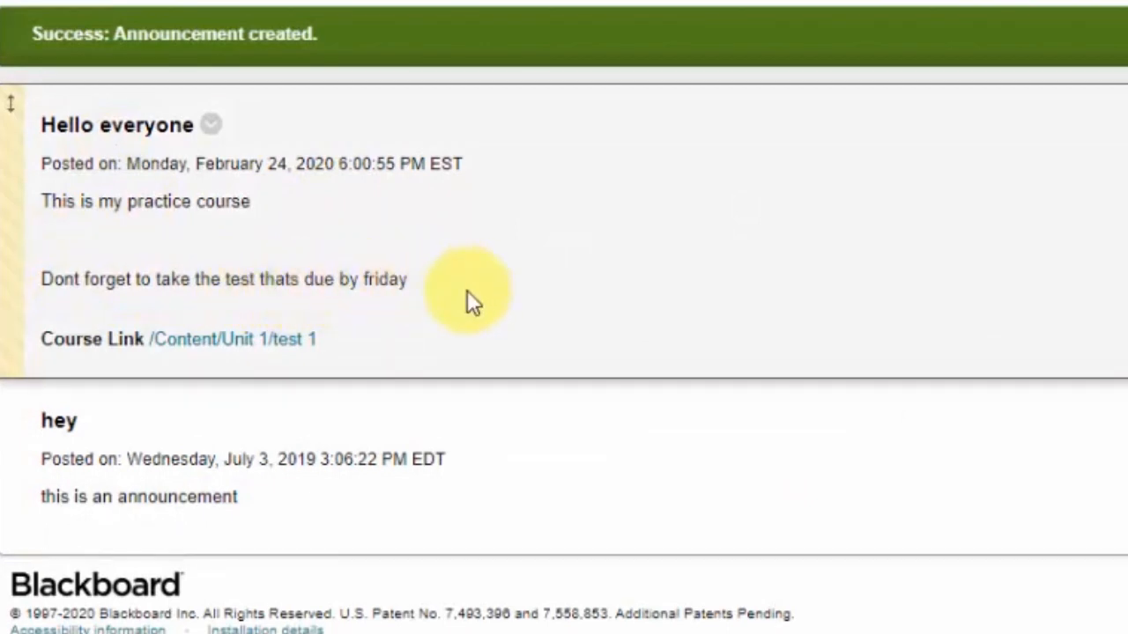
Follow the announcement's course link to test 1 and go back to the Announcements page
left_click(298, 340)
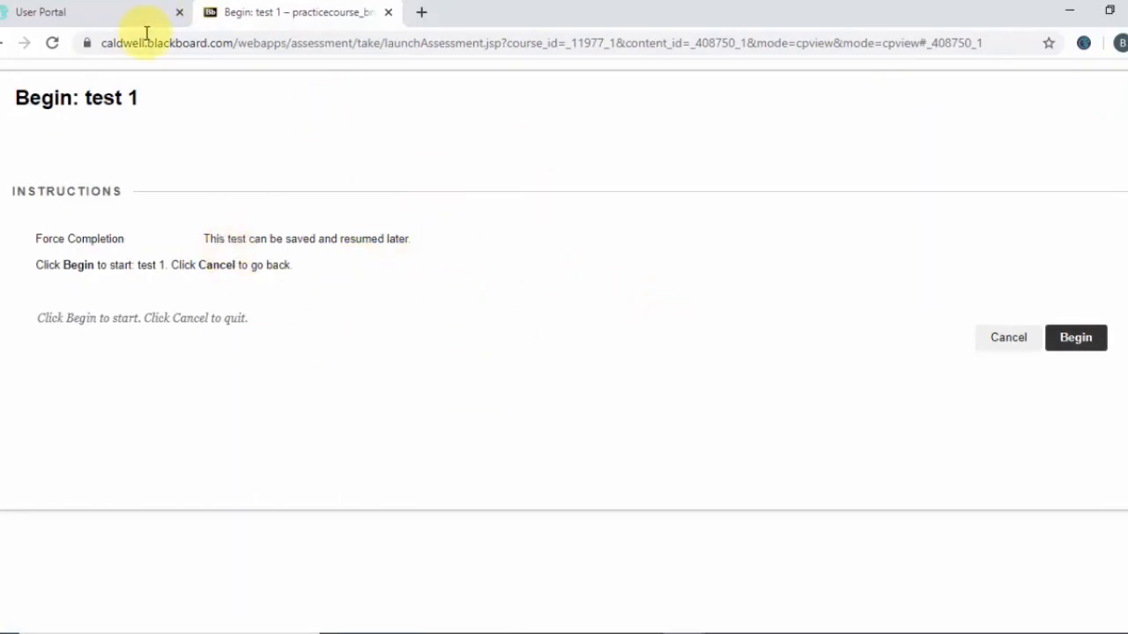
left_click(7, 42)
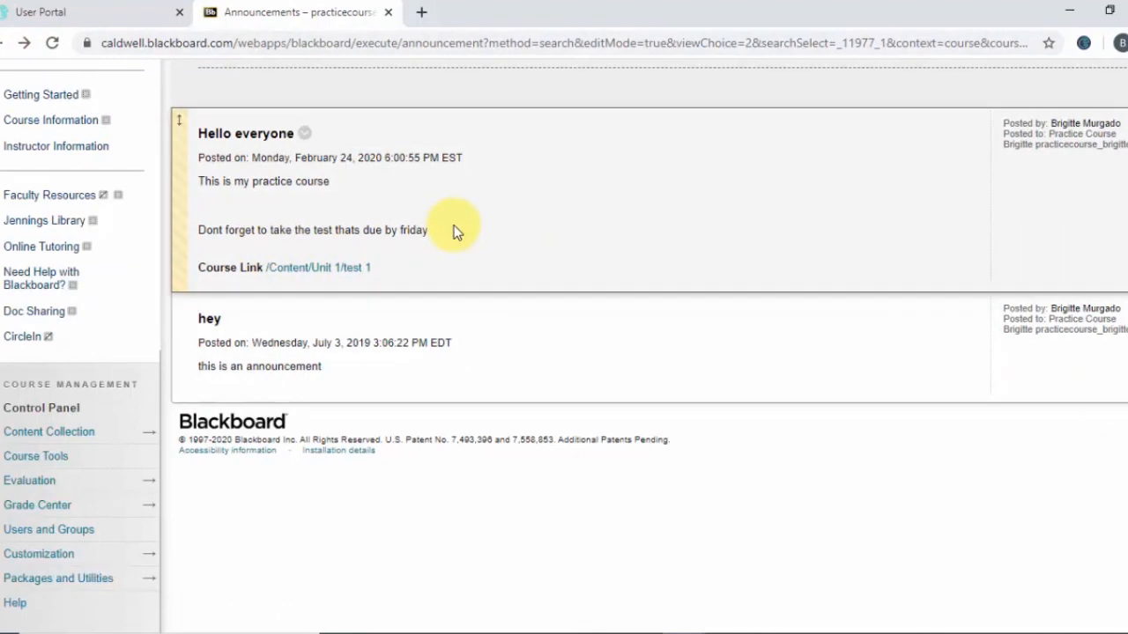
Review the course menu links and the list of announcements
scroll(328, 186, "up", 7)
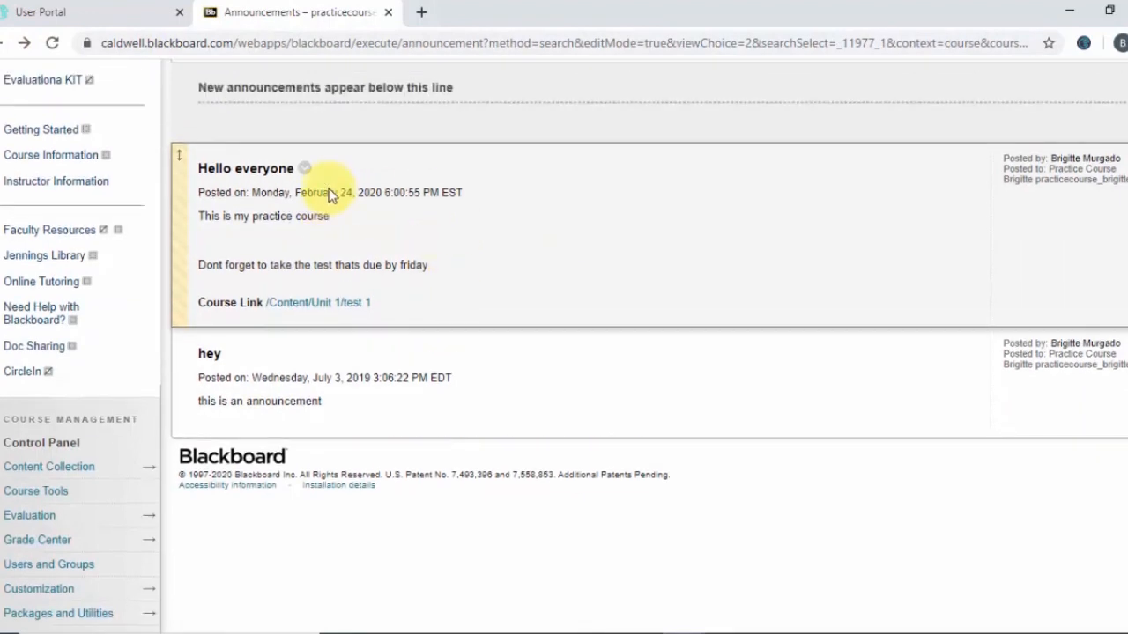
scroll(334, 239, "down", 2)
scroll(339, 236, "up", 1)
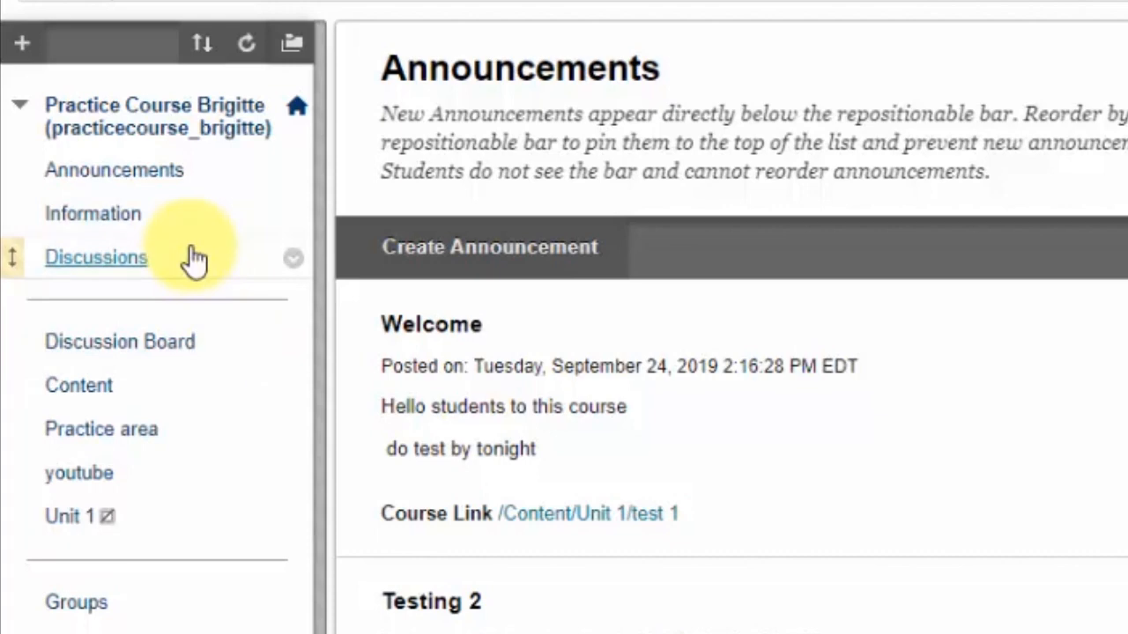
left_click(22, 43)
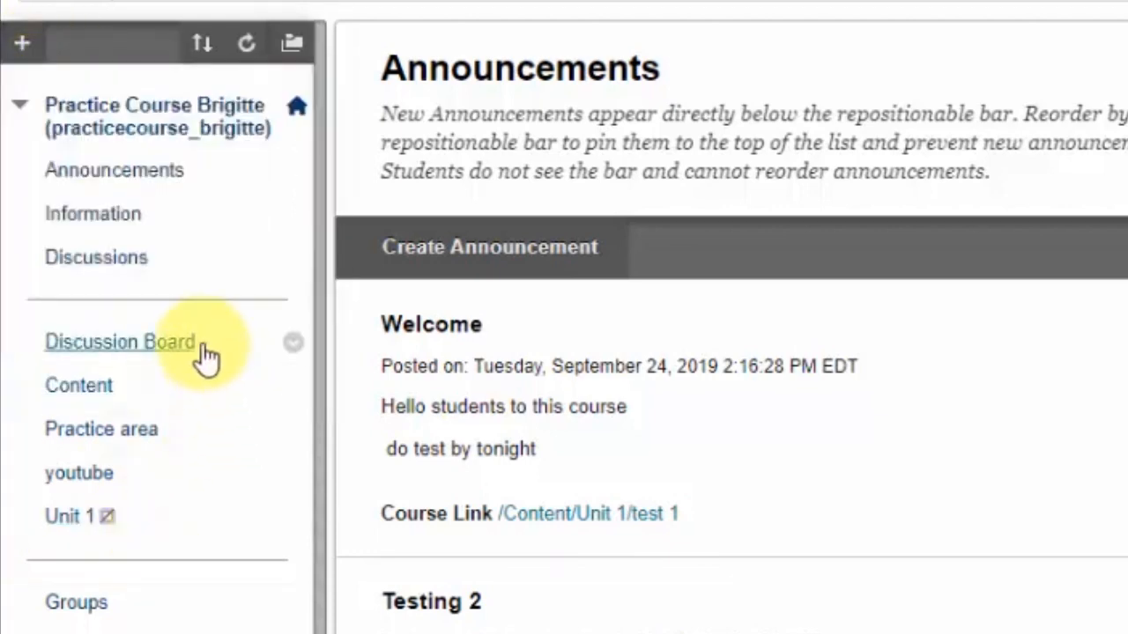
scroll(202, 358, "up", 1)
scroll(202, 357, "down", 5)
scroll(202, 358, "down", 5)
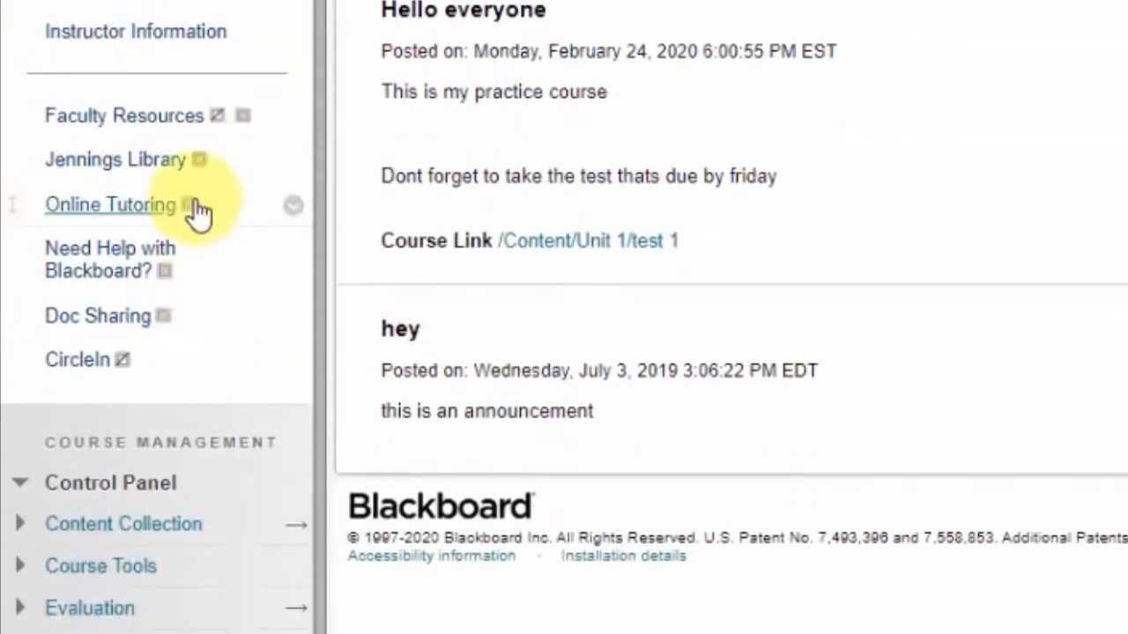
scroll(196, 214, "up", 5)
scroll(197, 215, "up", 5)
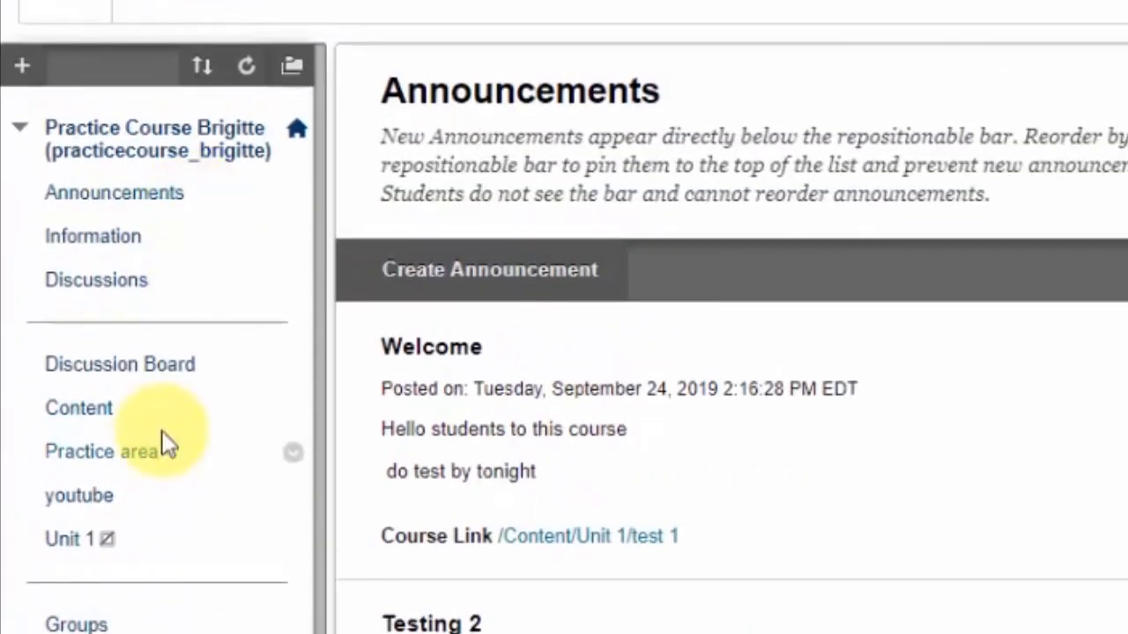
scroll(161, 431, "down", 7)
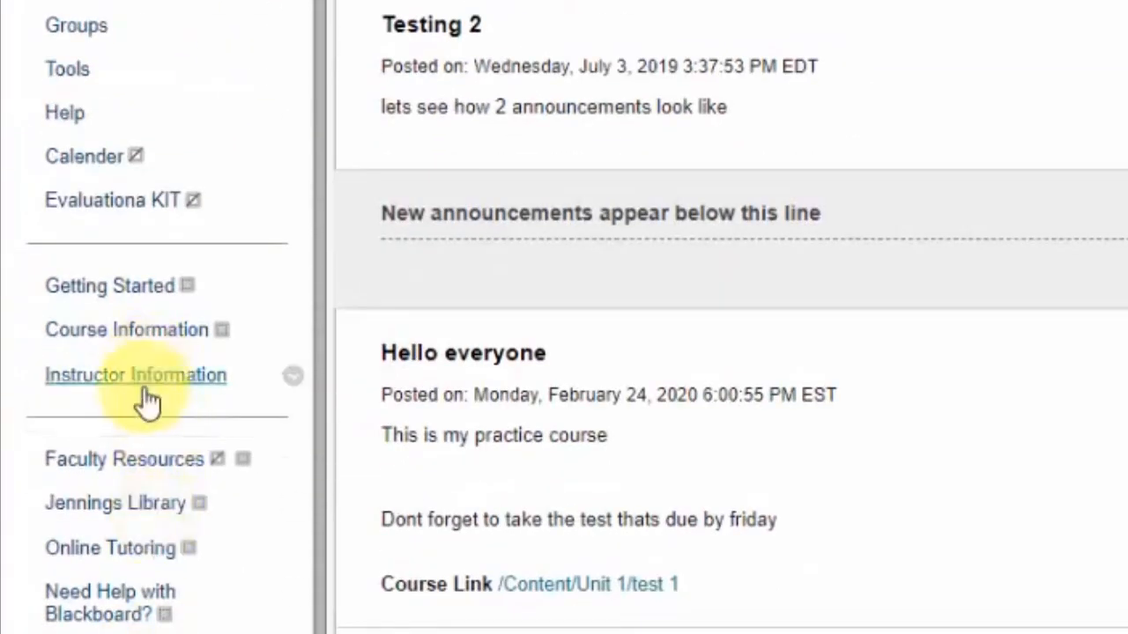
scroll(139, 590, "up", 6)
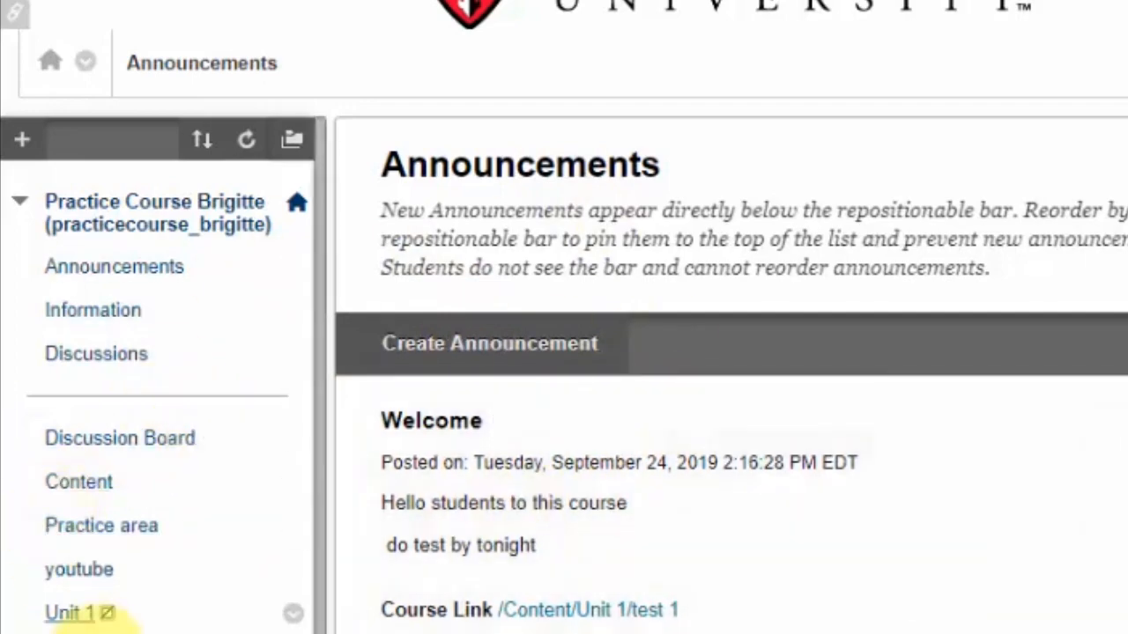
scroll(131, 567, "down", 6)
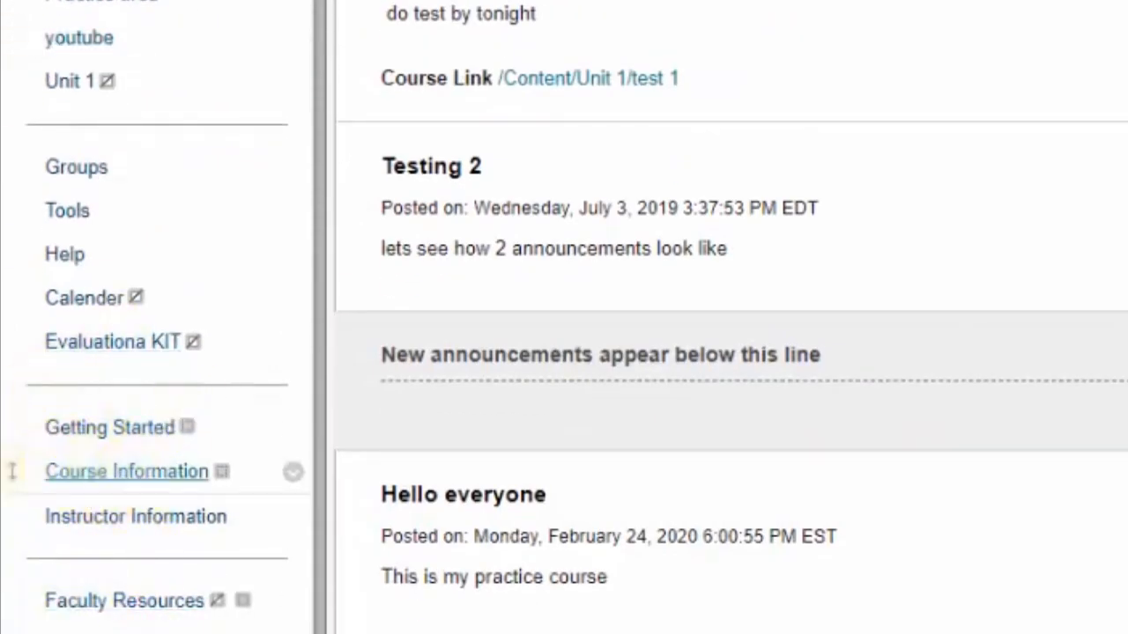
scroll(159, 370, "up", 5)
scroll(158, 370, "up", 1)
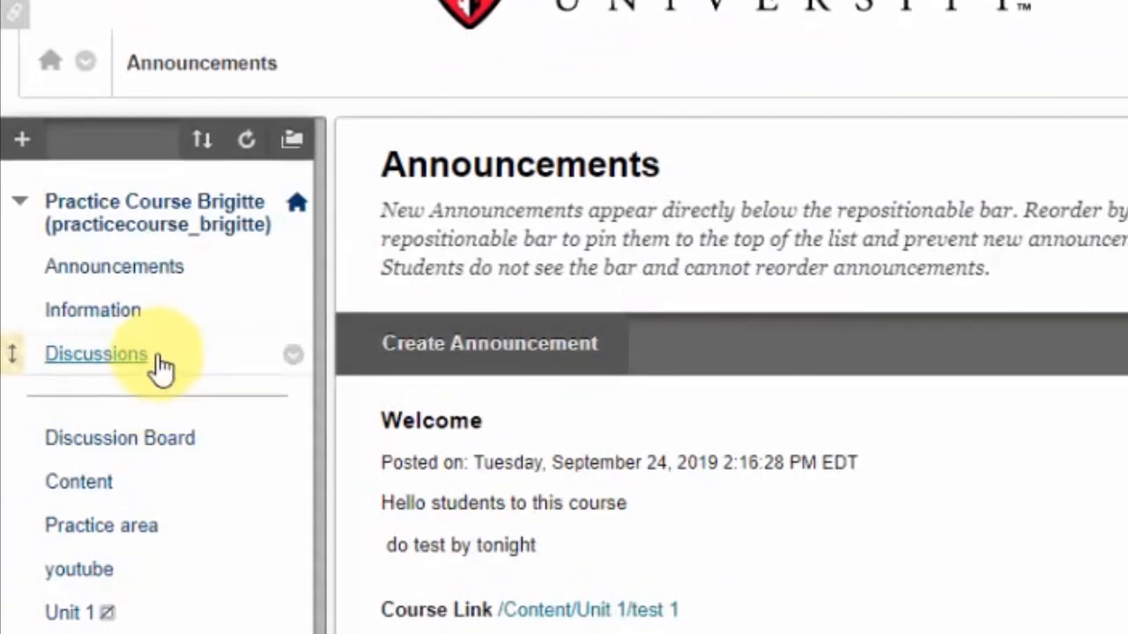
Add a content area named New content area to the course menu, leaving it unavailable to users
left_click(22, 139)
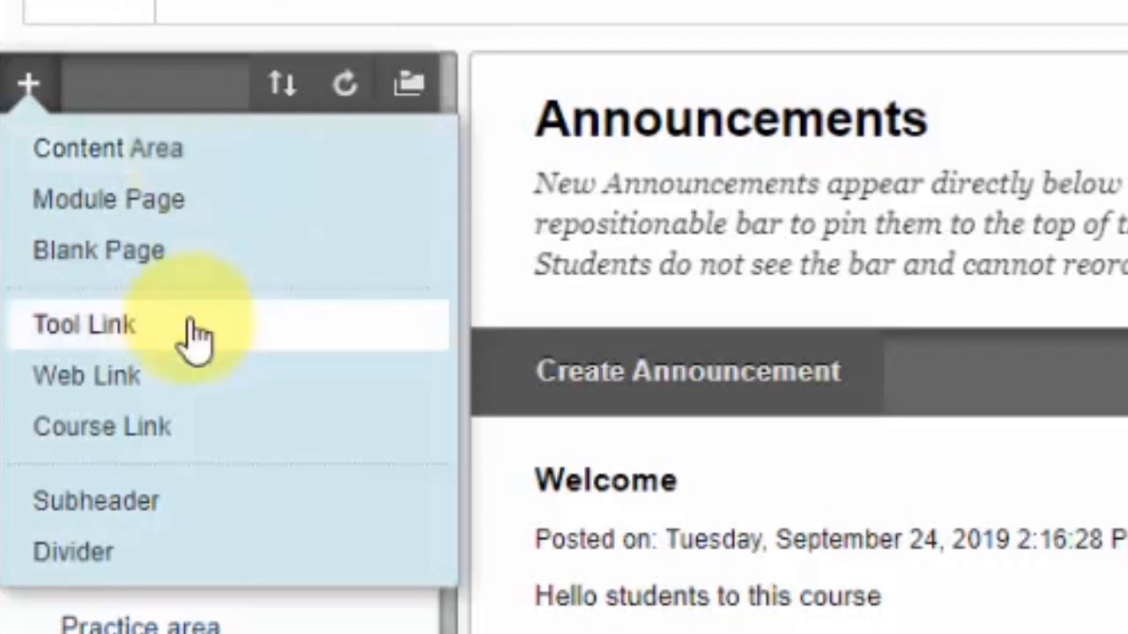
left_click(206, 164)
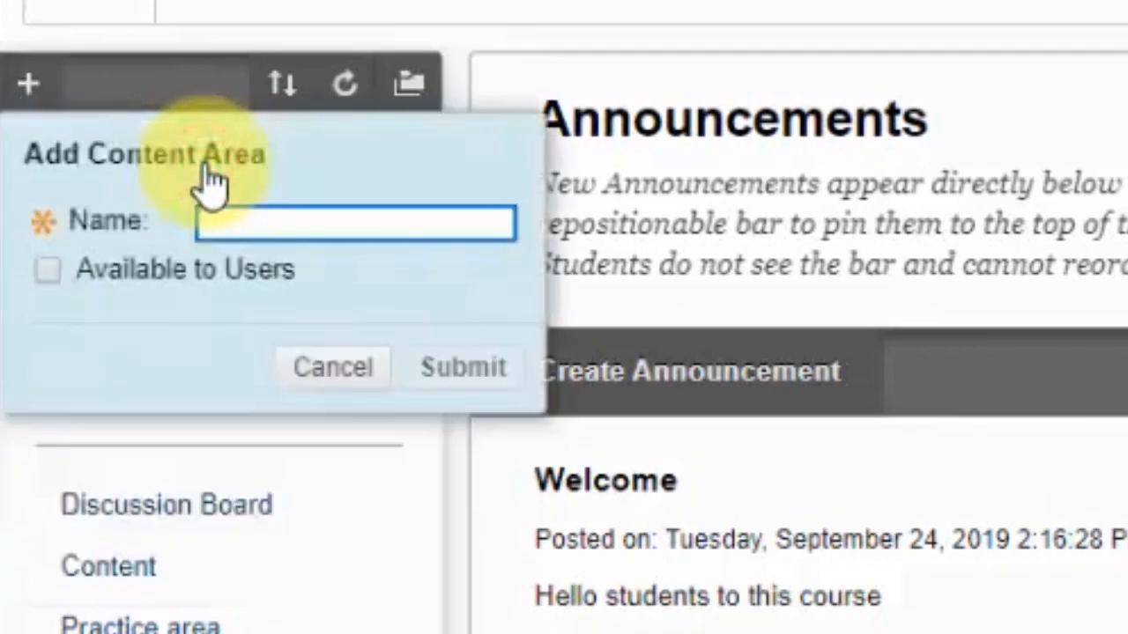
type("NE")
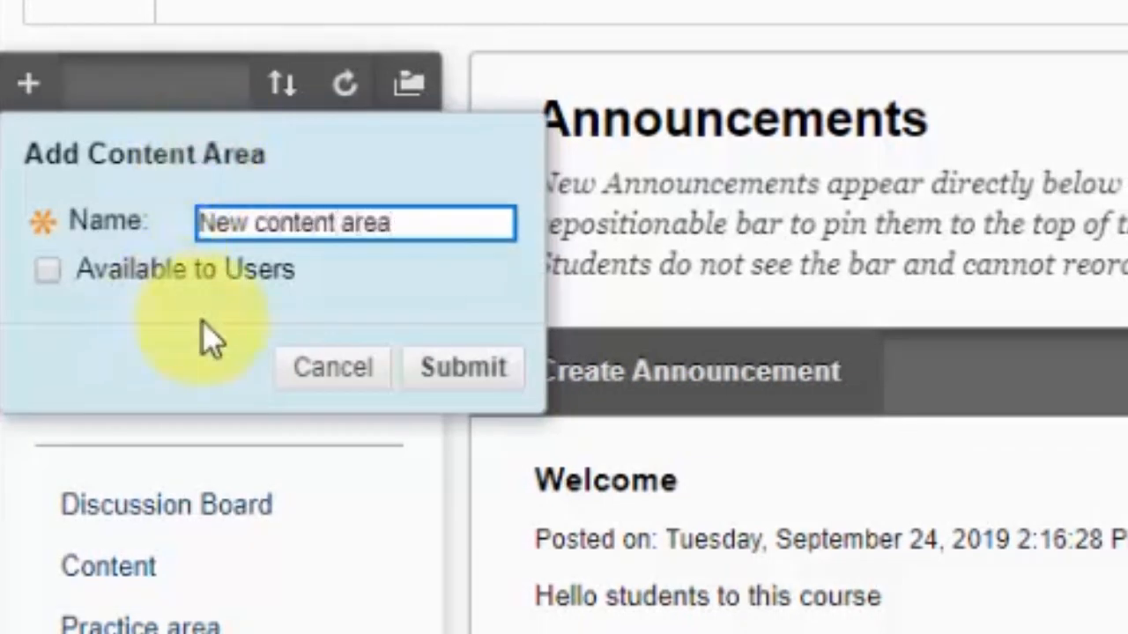
left_click(49, 275)
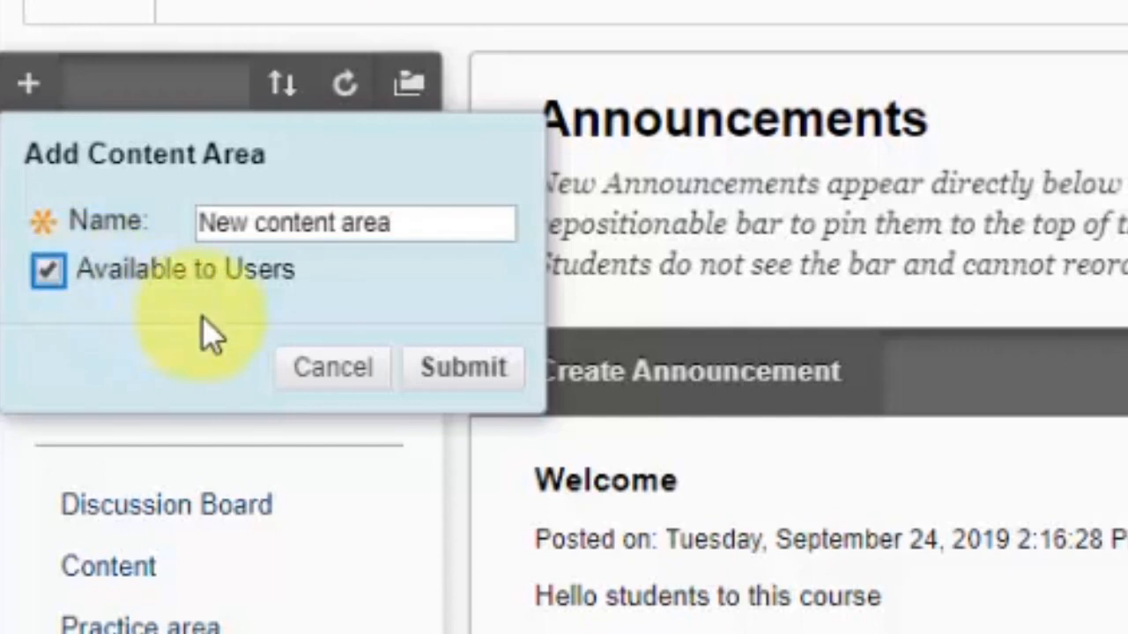
left_click(46, 273)
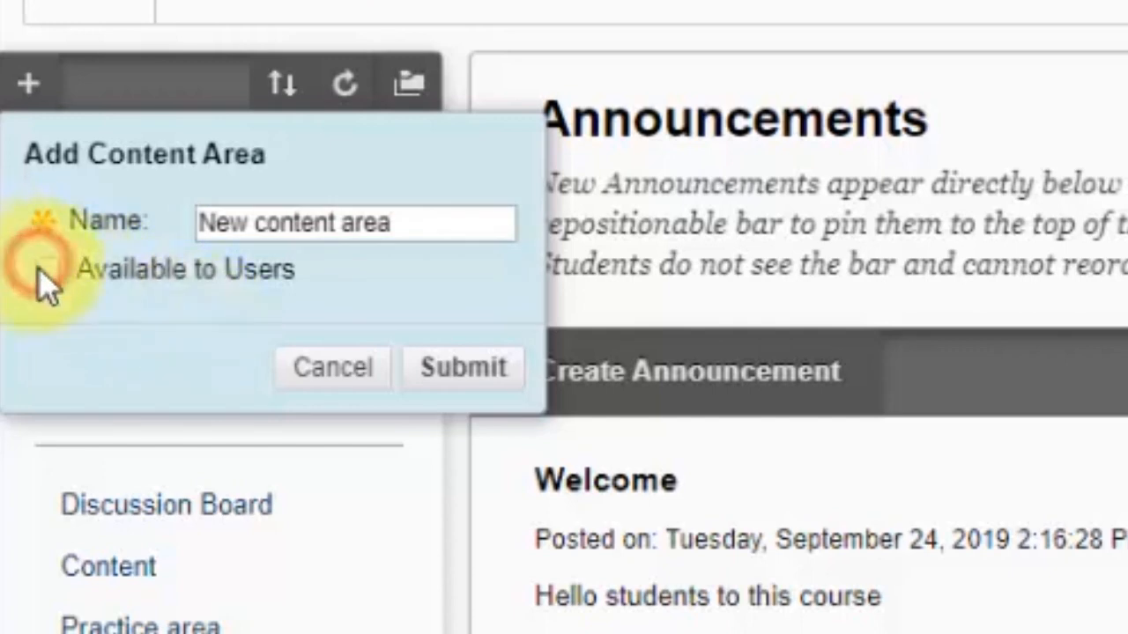
left_click(489, 395)
Make the New content area link visible to students with Show Link
scroll(480, 387, "down", 10)
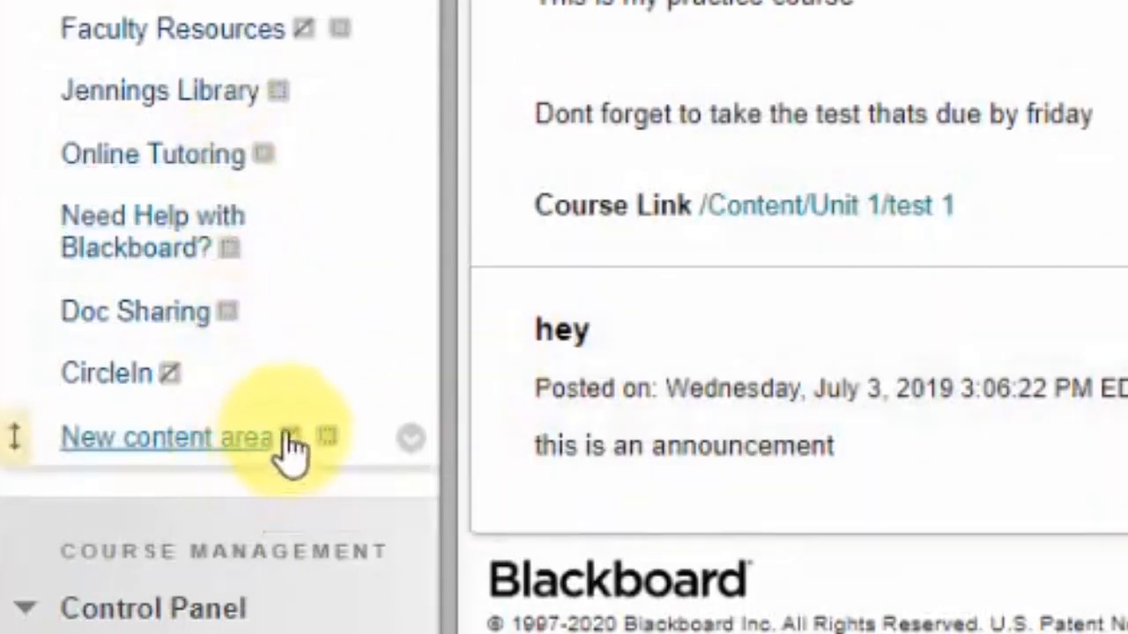
mouse_move(298, 450)
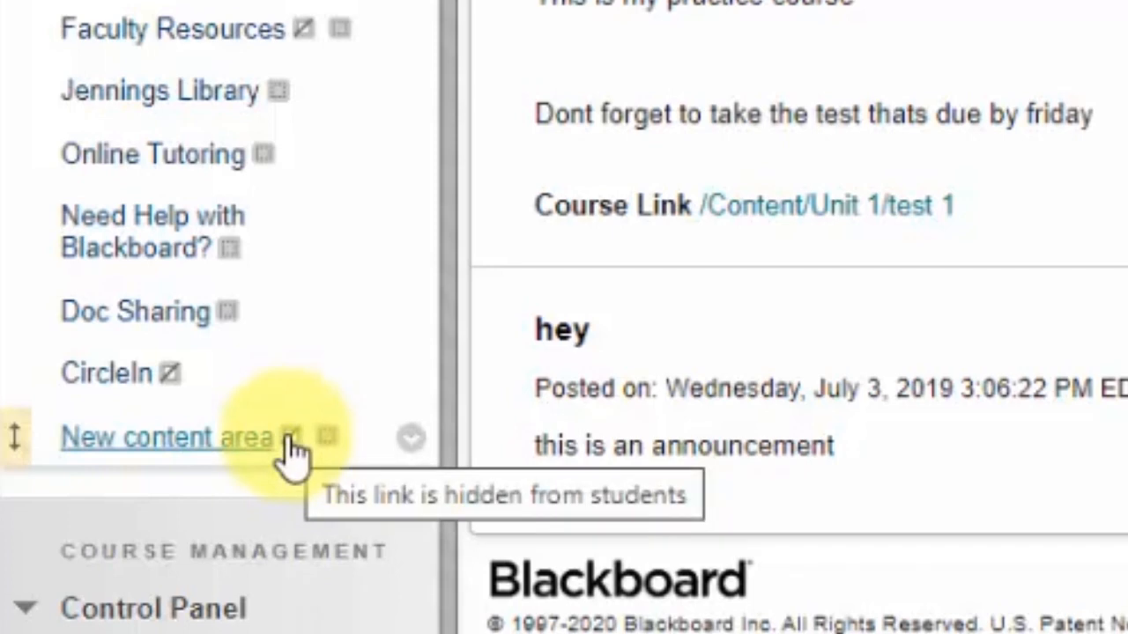
left_click(235, 441)
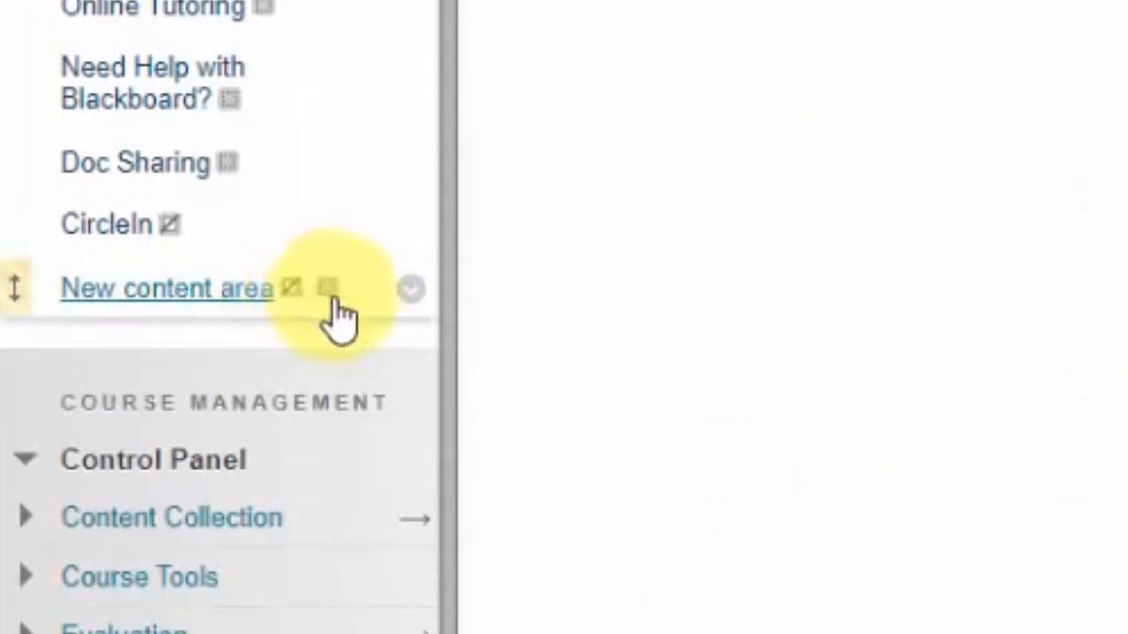
left_click(410, 291)
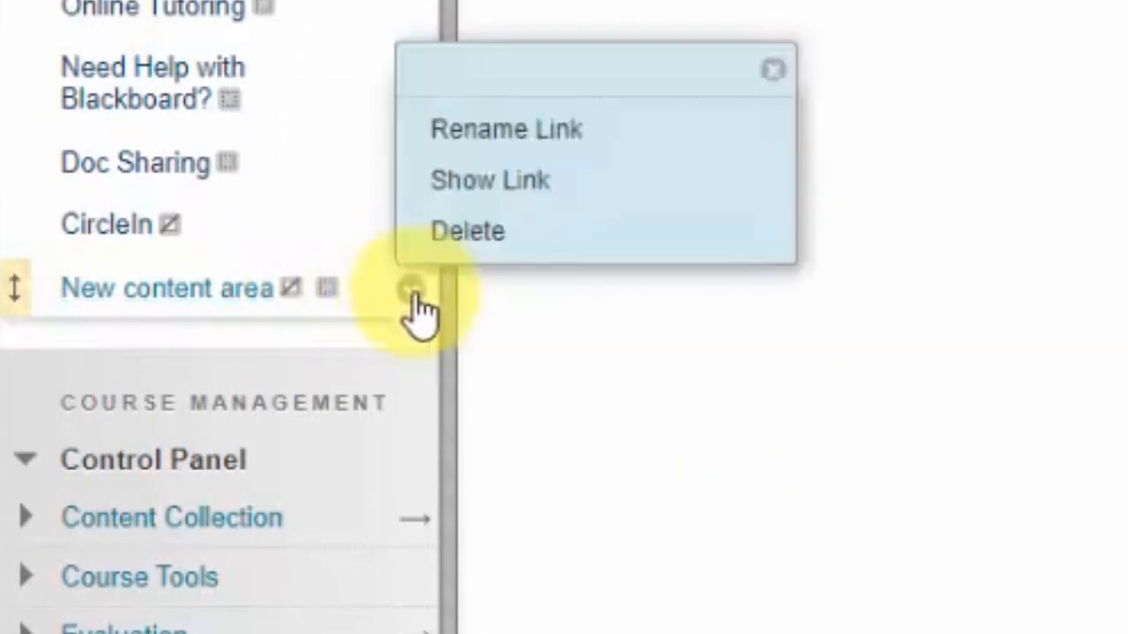
left_click(526, 185)
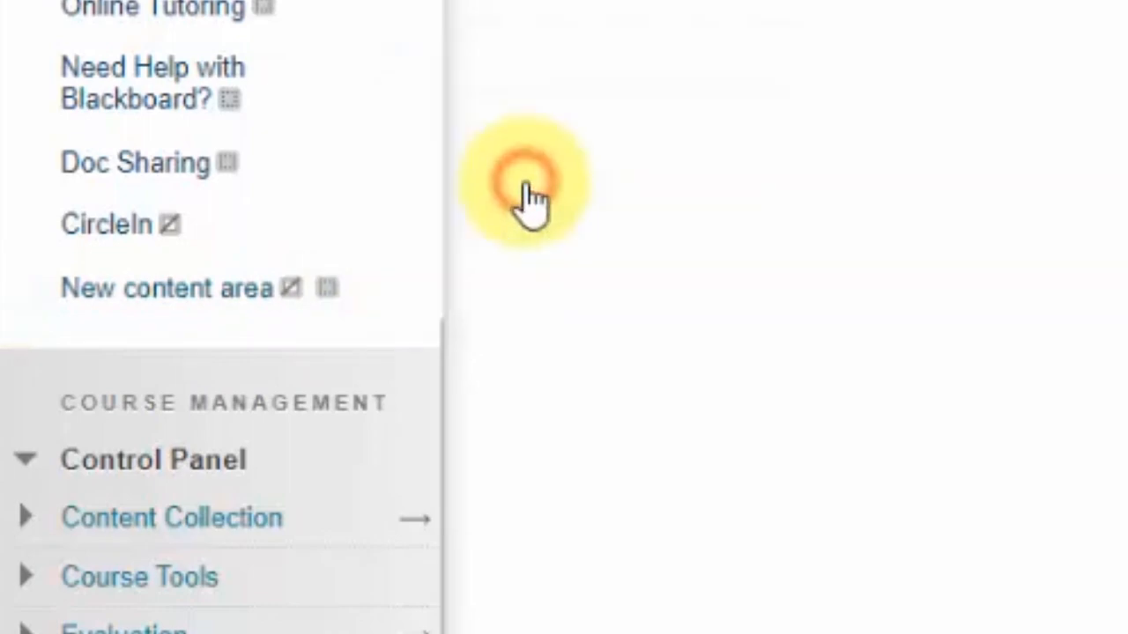
scroll(214, 86, "down", 2)
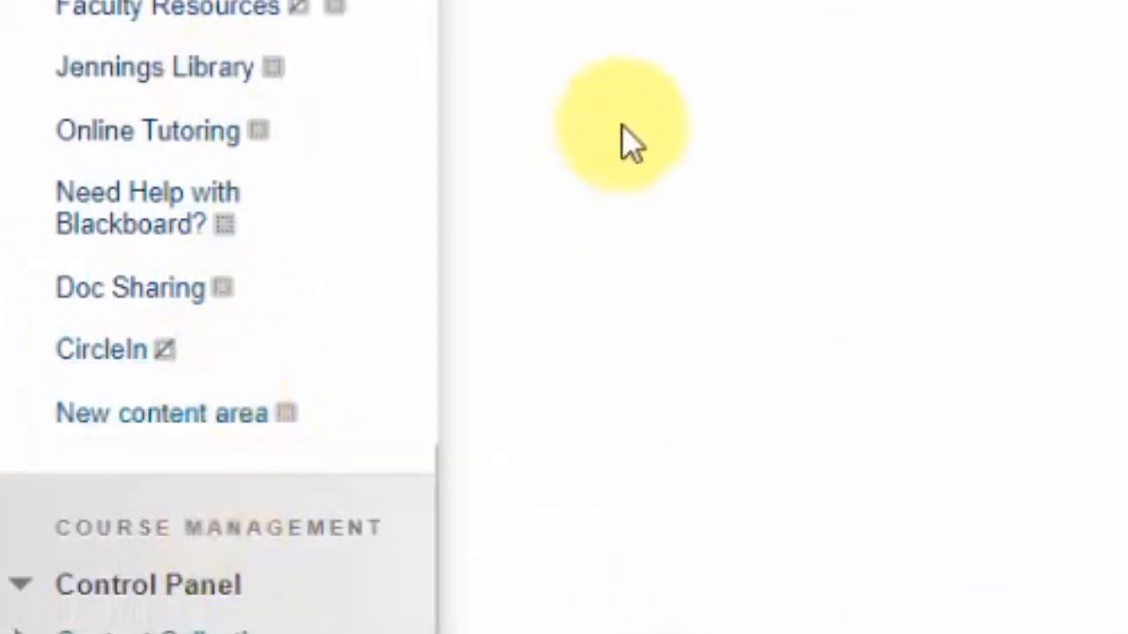
scroll(622, 124, "up", 5)
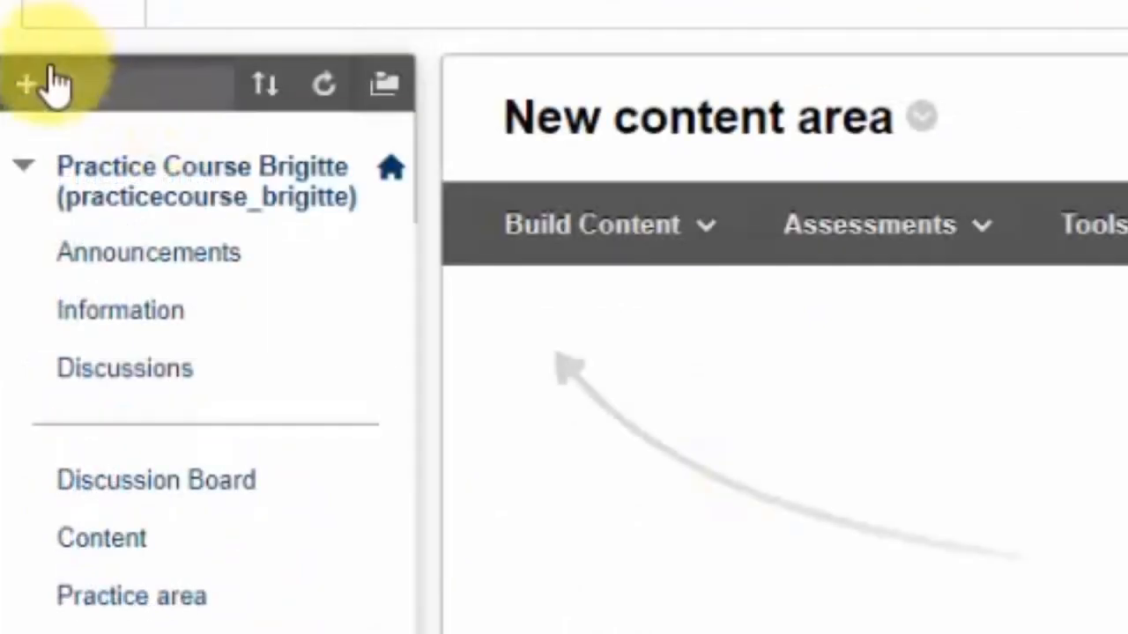
left_click(36, 84)
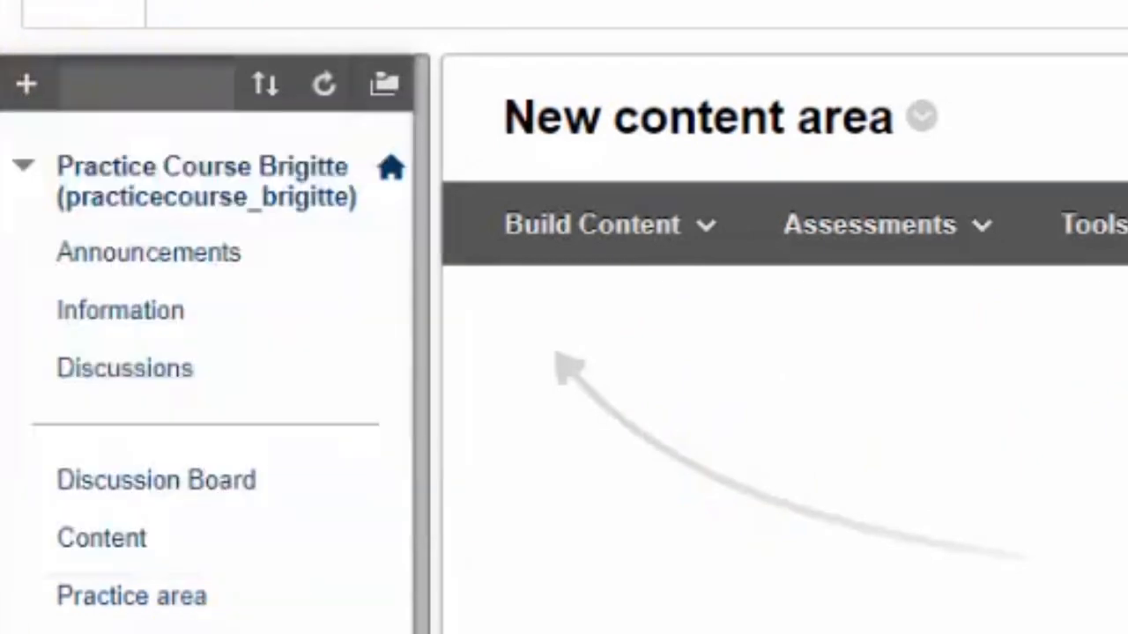
scroll(176, 628, "down", 5)
scroll(176, 628, "down", 5)
scroll(141, 616, "up", 10)
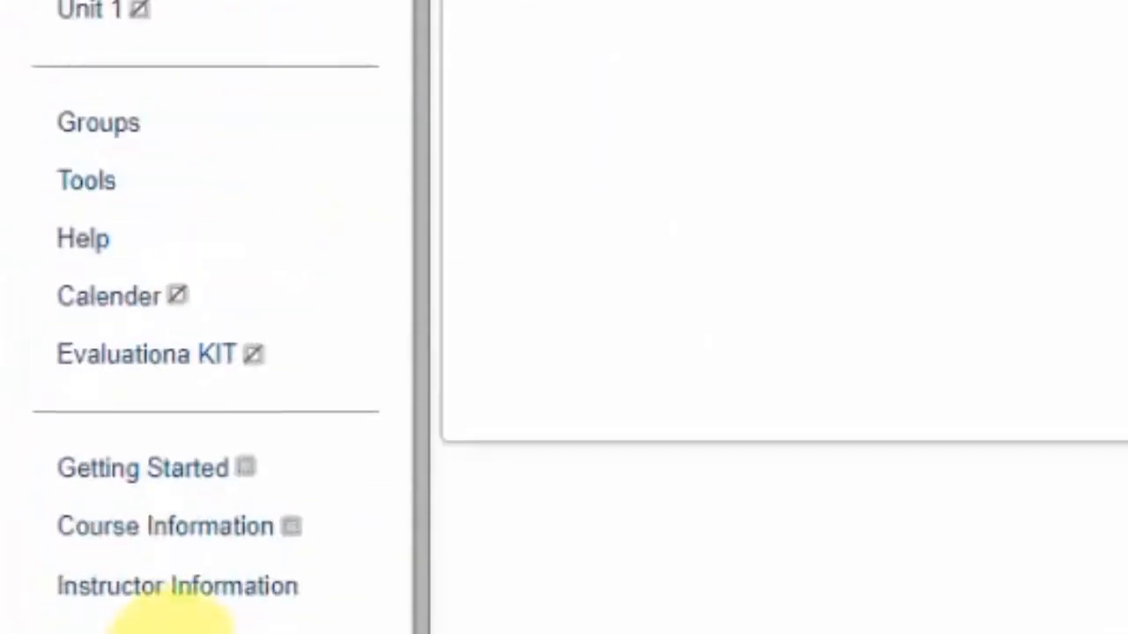
Add a tool link named Discussion of type Discussion Board to the course menu, available to users
left_click(32, 85)
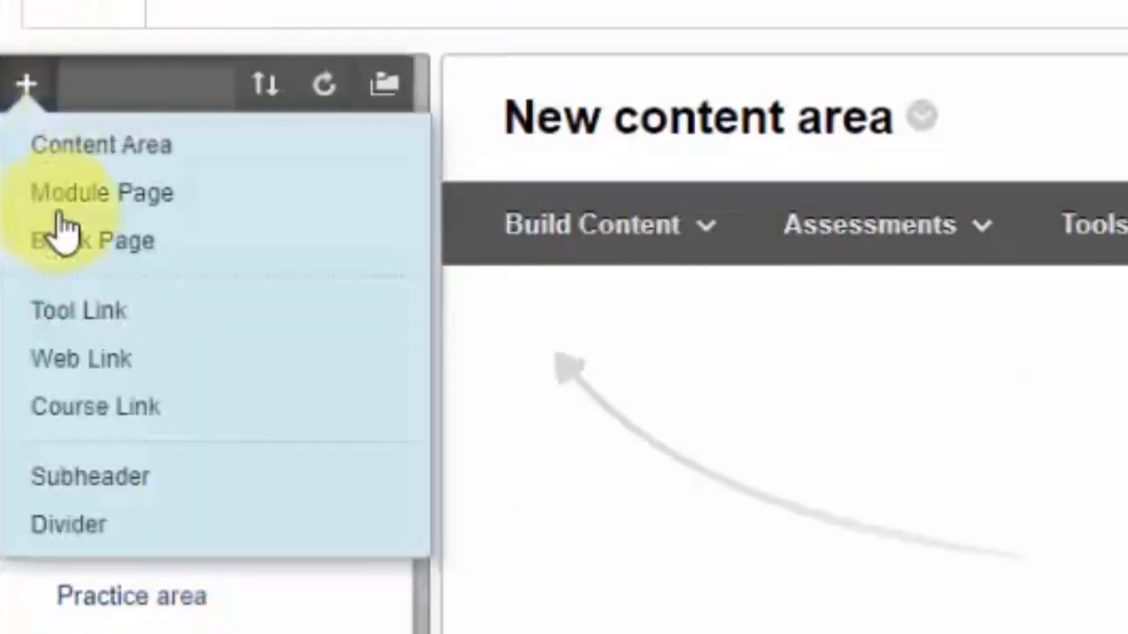
left_click(93, 313)
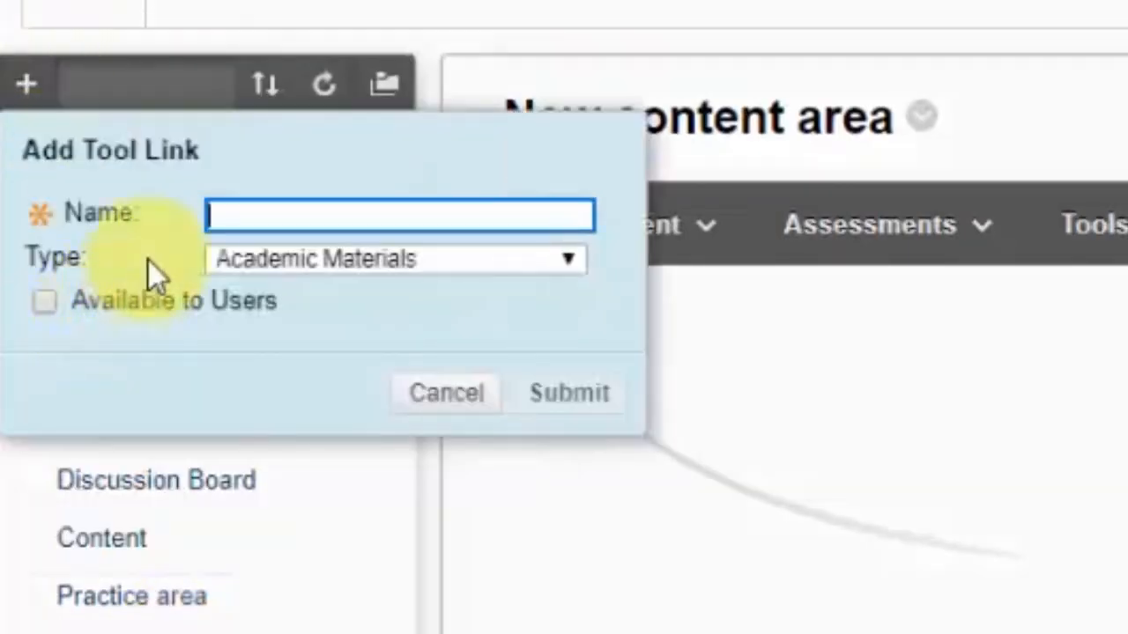
left_click(227, 257)
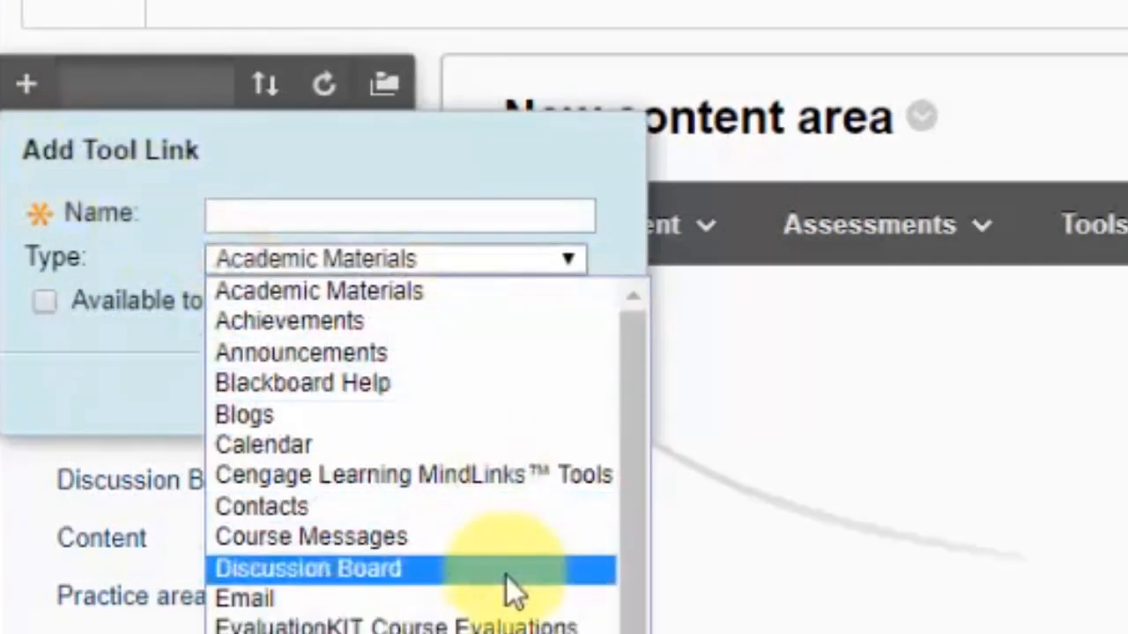
left_click(631, 380)
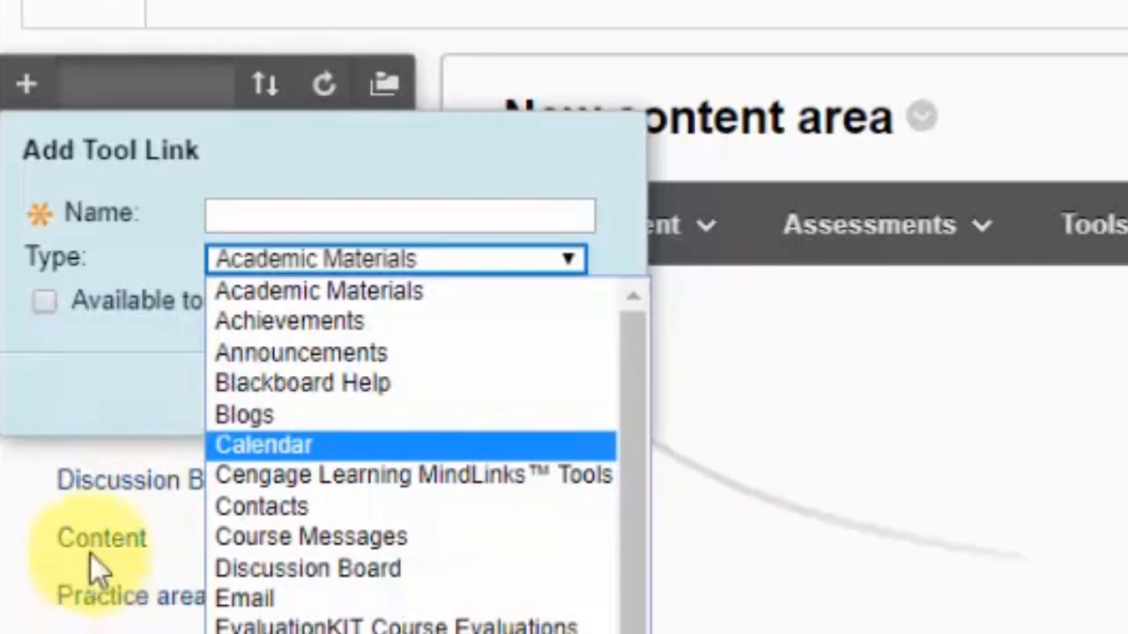
left_click(328, 574)
left_click(300, 215)
left_click(370, 172)
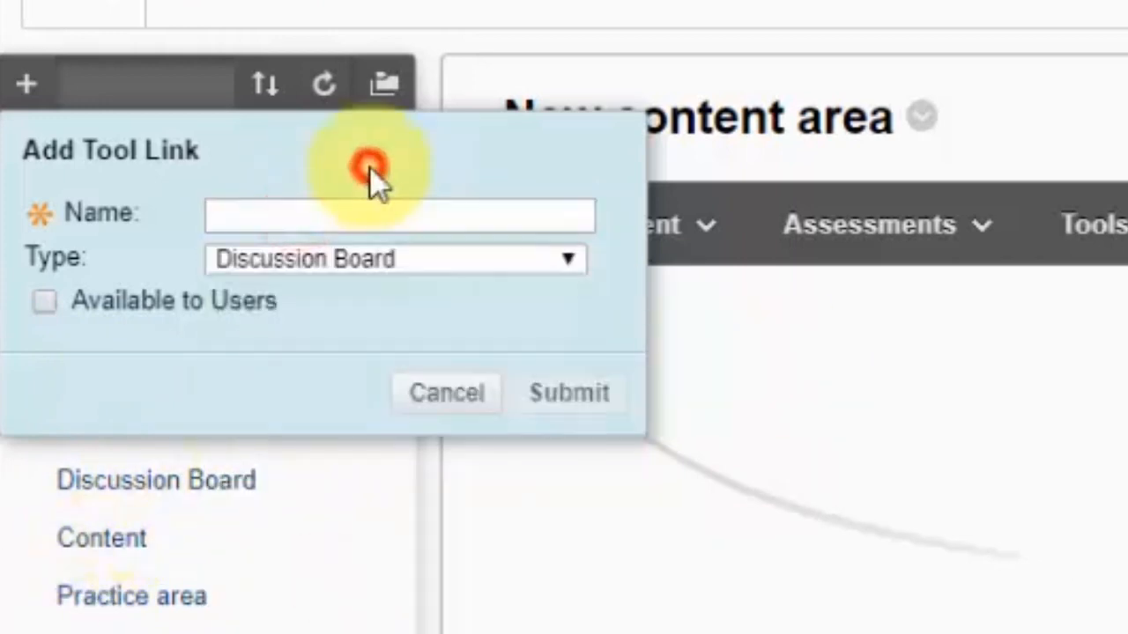
left_click(325, 211)
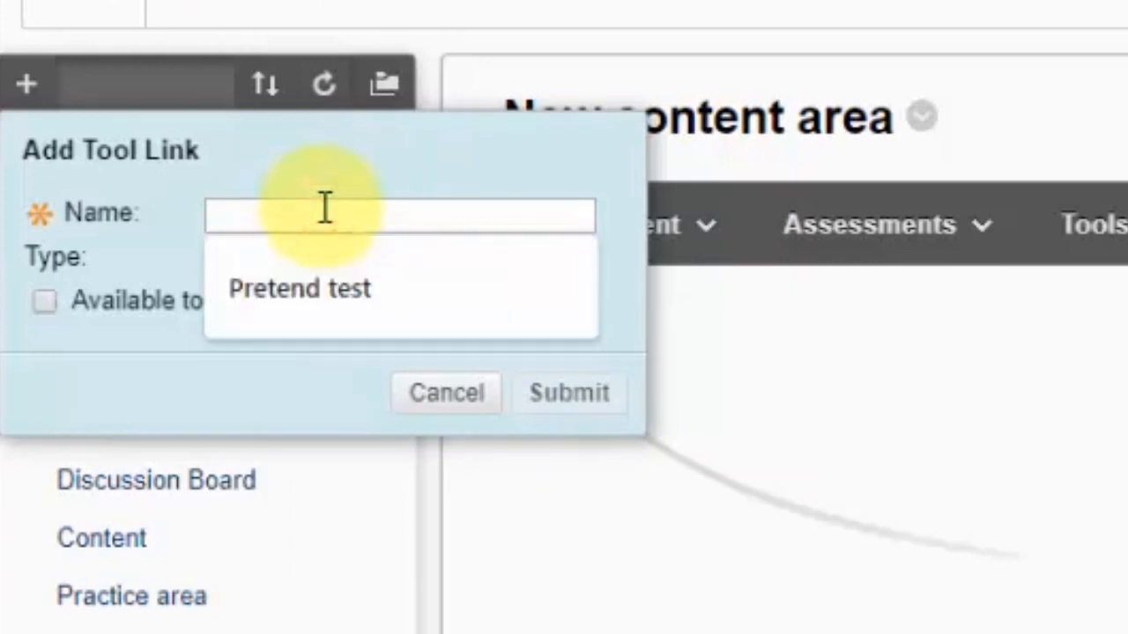
type("Dic")
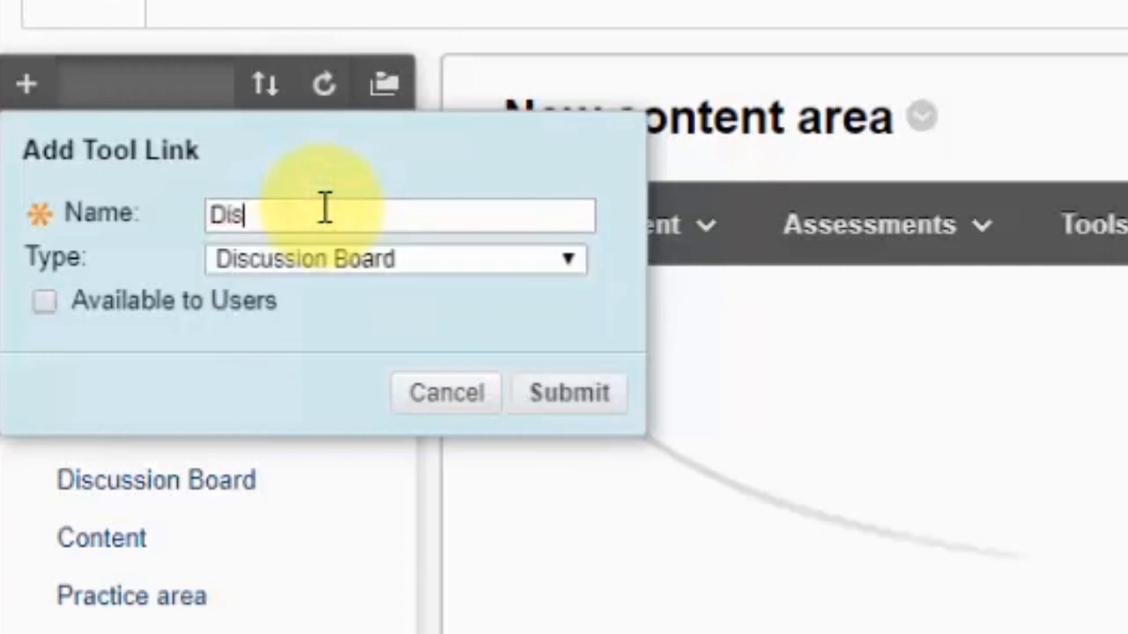
type("cussion")
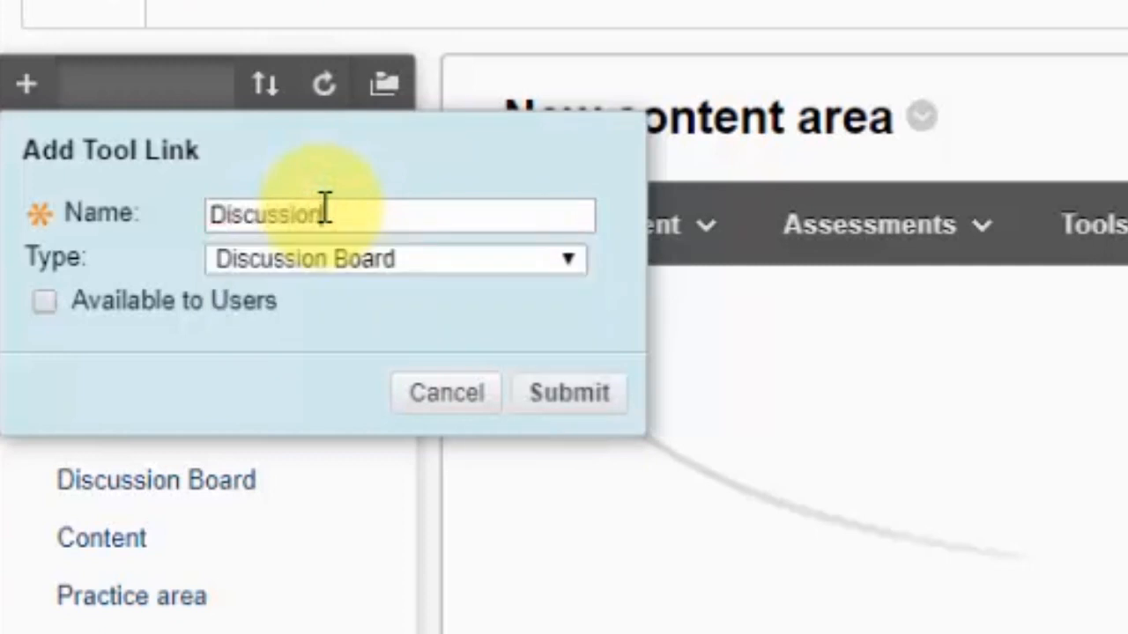
left_click(44, 301)
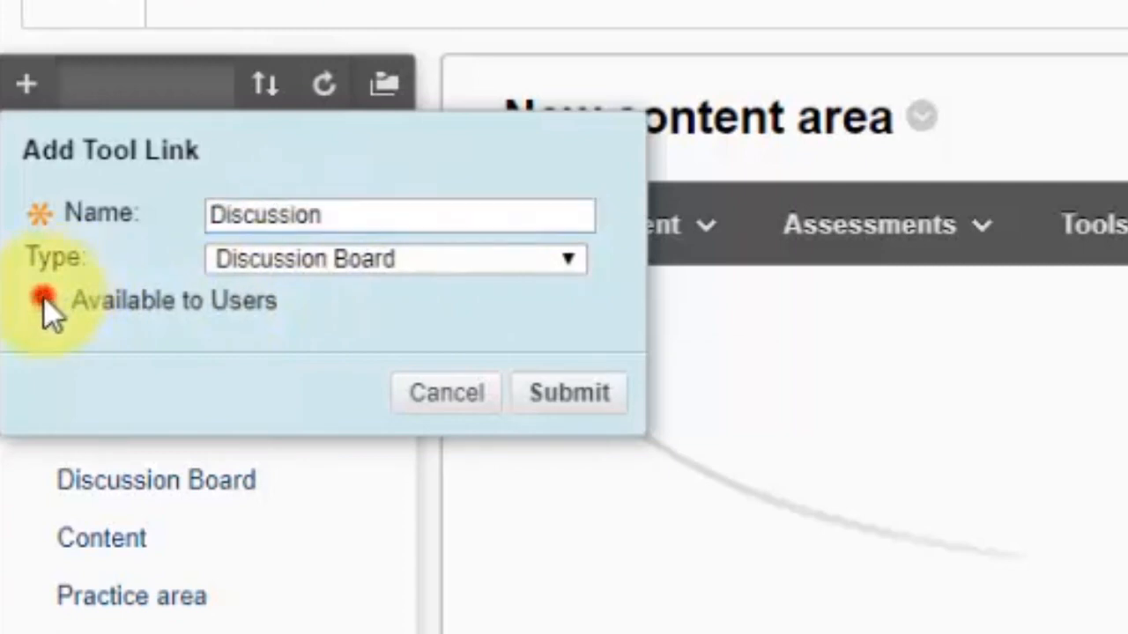
left_click(578, 395)
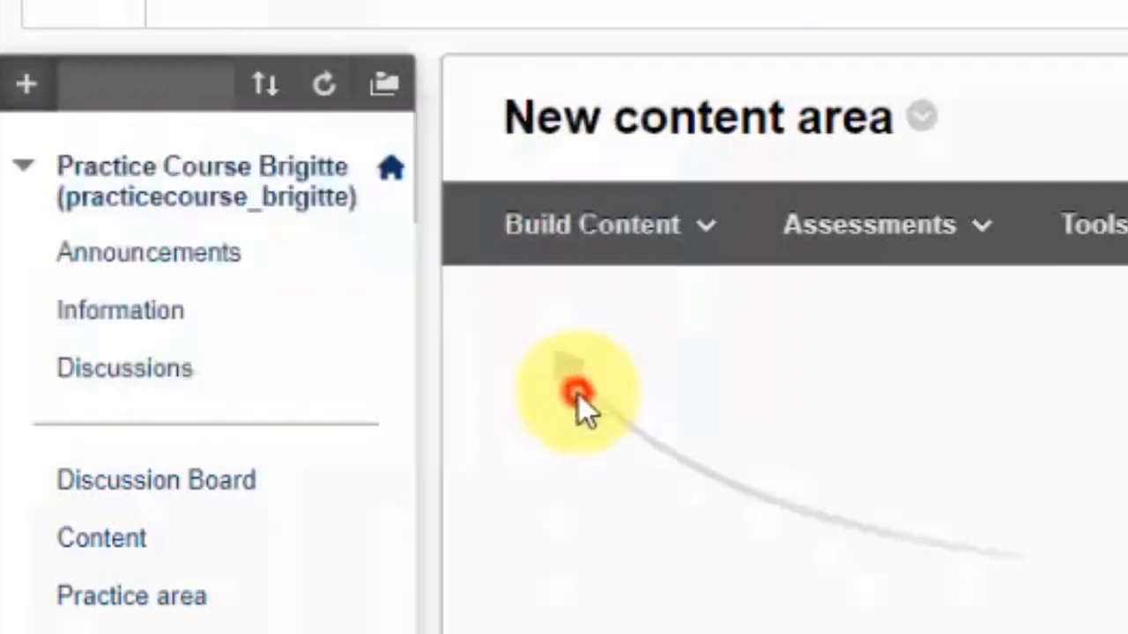
Open the Discussion Board page from the course menu
scroll(287, 479, "down", 5)
left_click(132, 418)
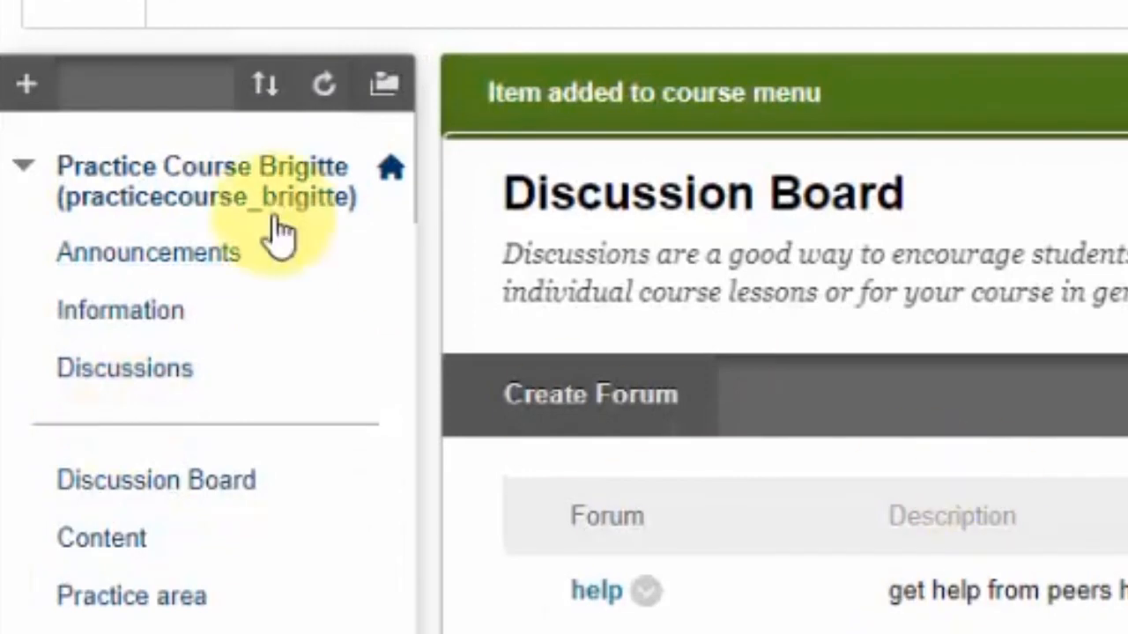
left_click(140, 481)
left_click(27, 84)
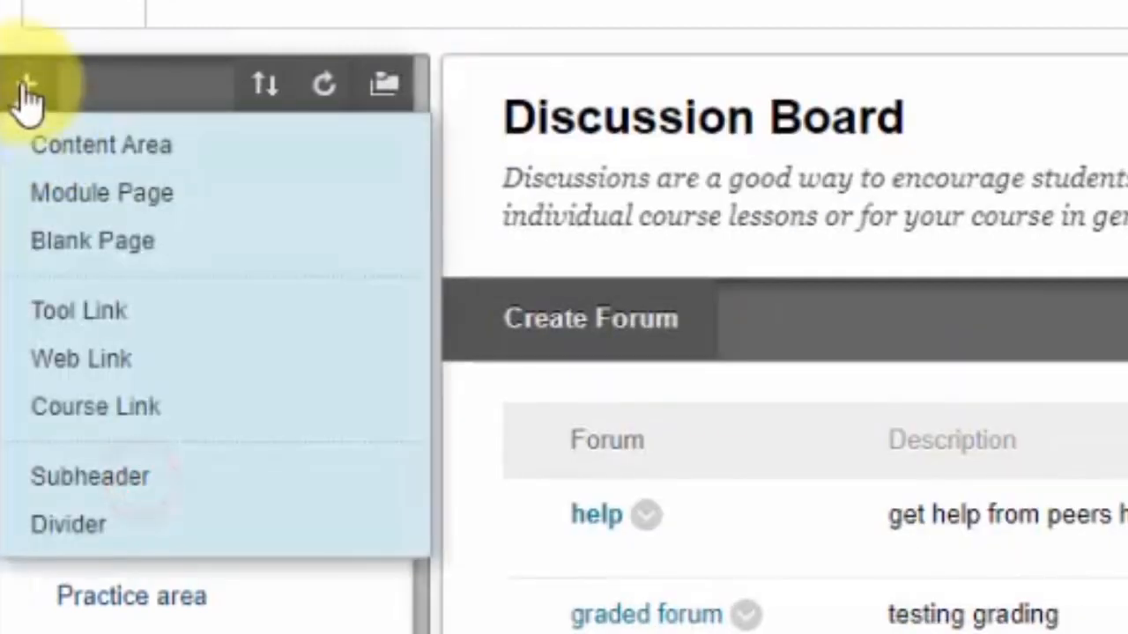
left_click(72, 308)
left_click(342, 260)
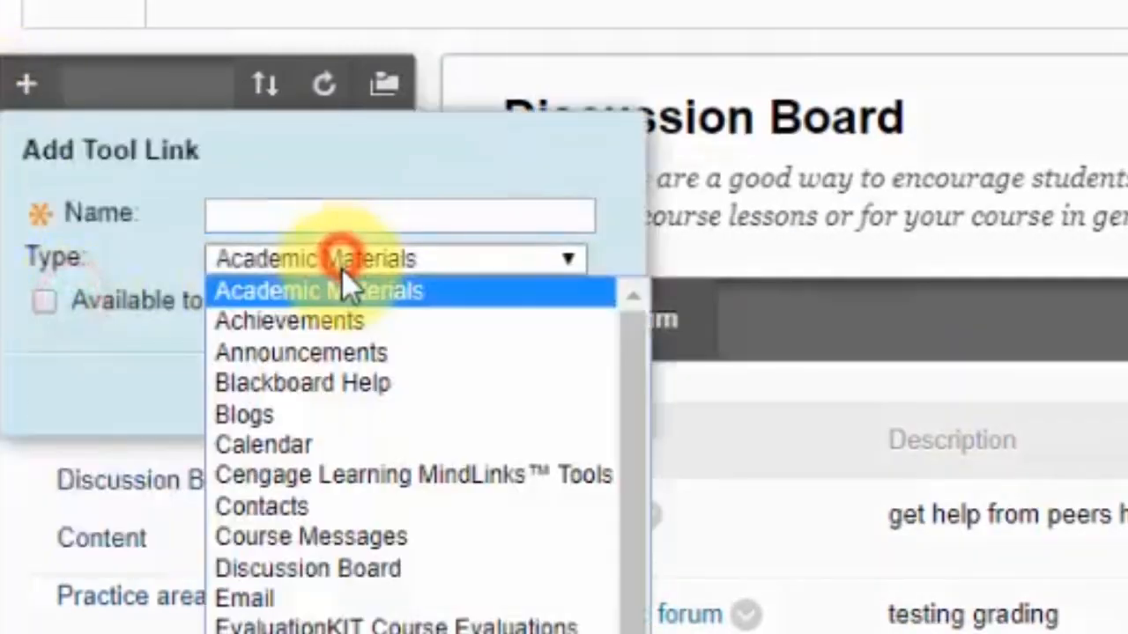
left_click(639, 370)
left_click_drag(640, 373, 627, 535)
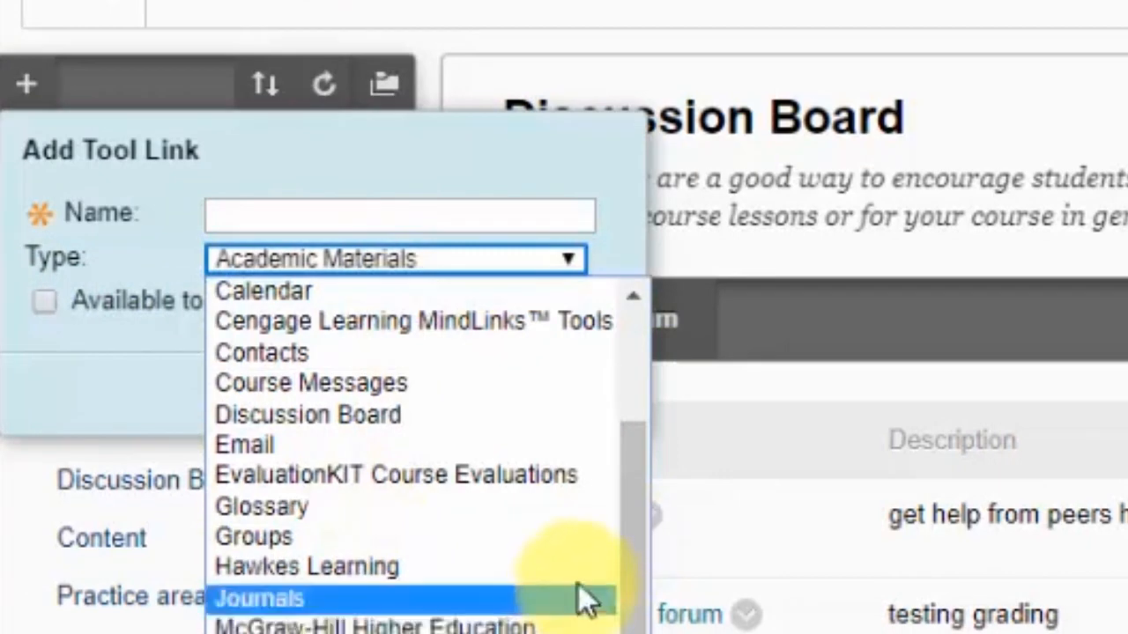
left_click(622, 523)
left_click_drag(622, 523, 630, 421)
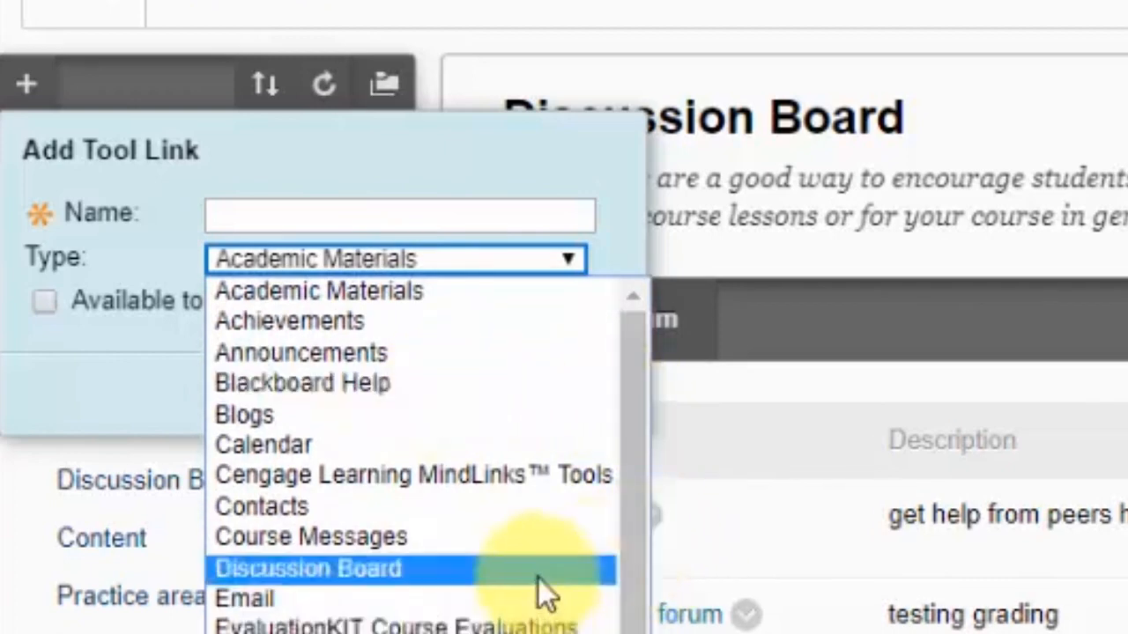
left_click(854, 161)
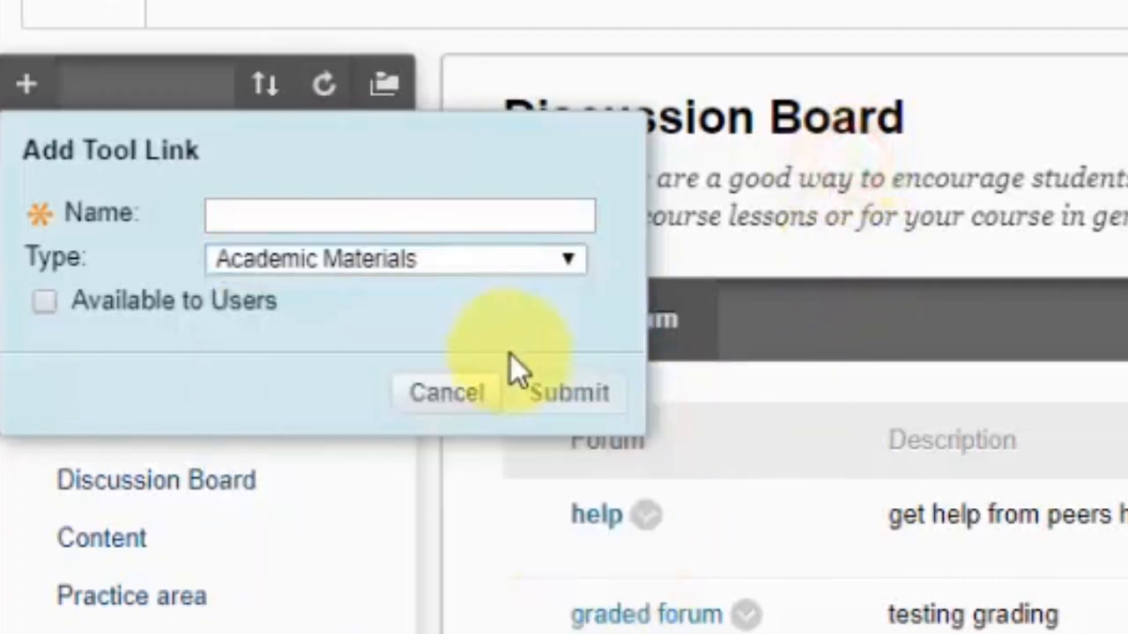
left_click(472, 384)
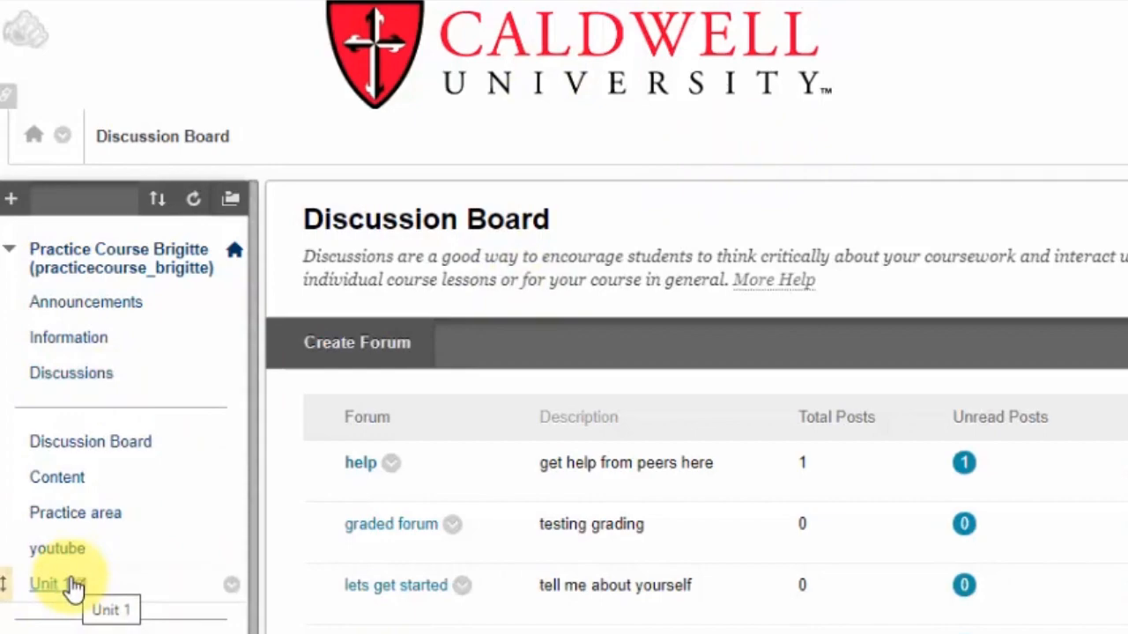
left_click(10, 201)
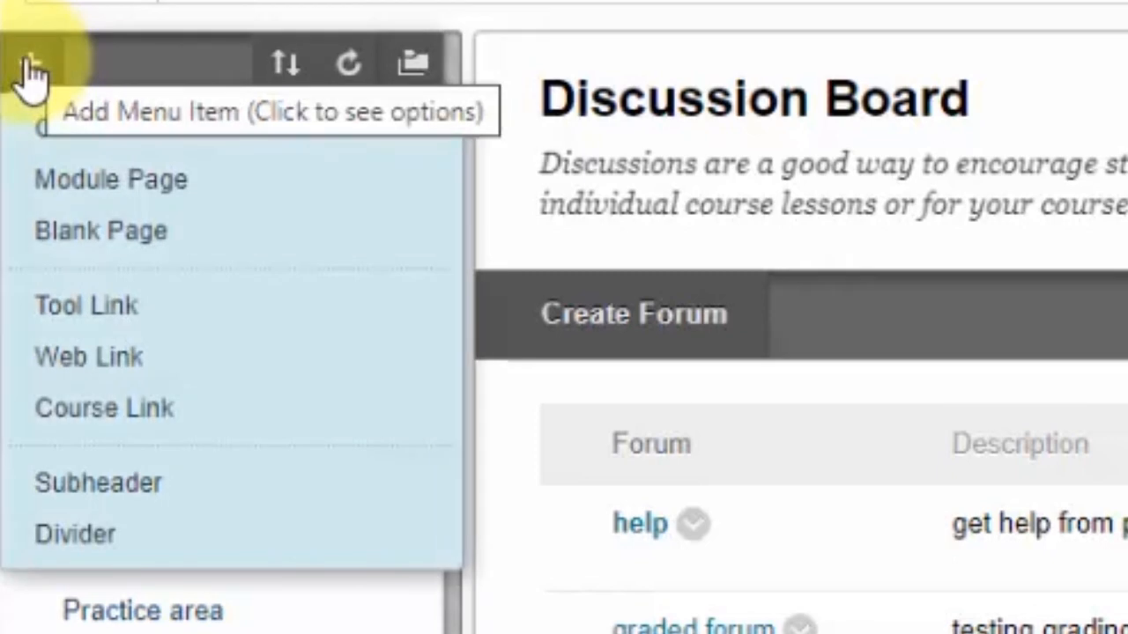
left_click(31, 70)
left_click(22, 57)
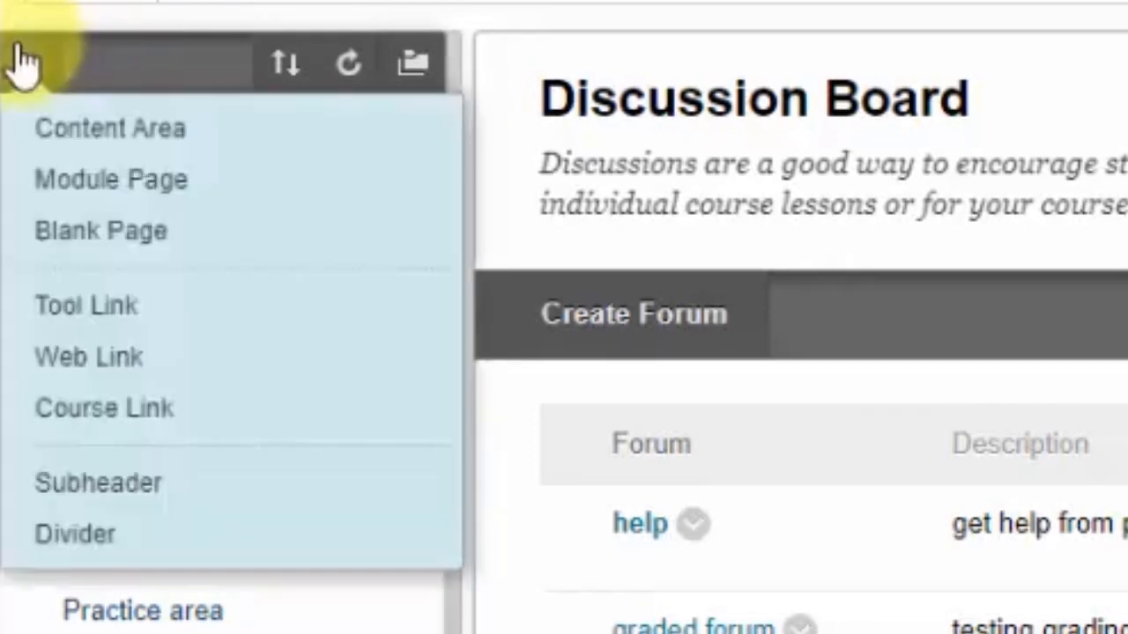
left_click(88, 363)
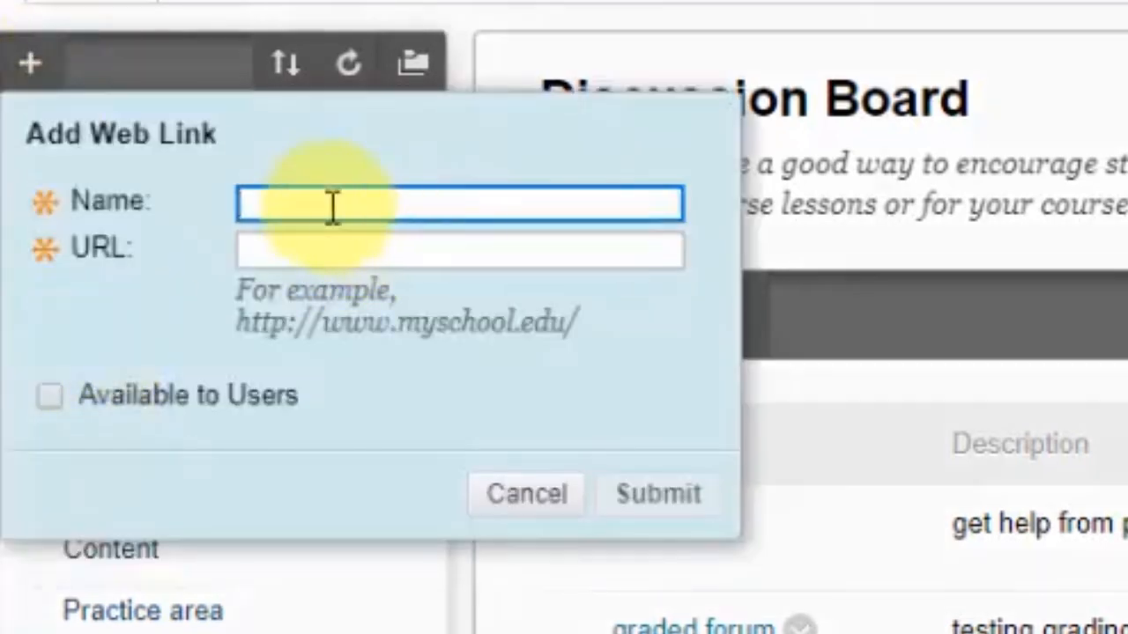
left_click(322, 205)
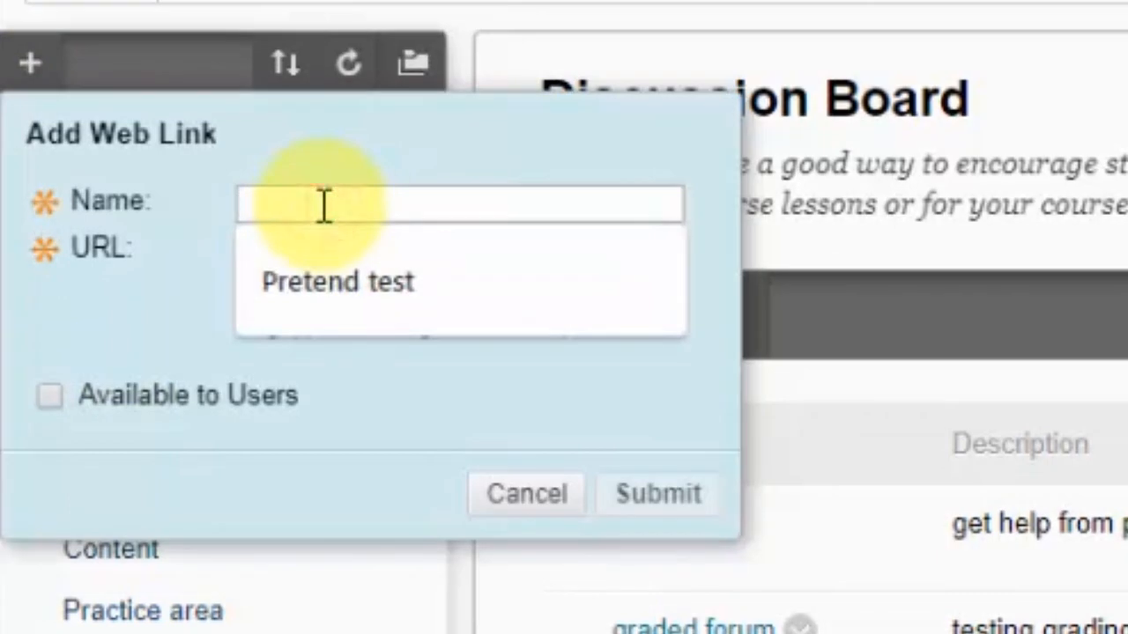
type("Caldwell")
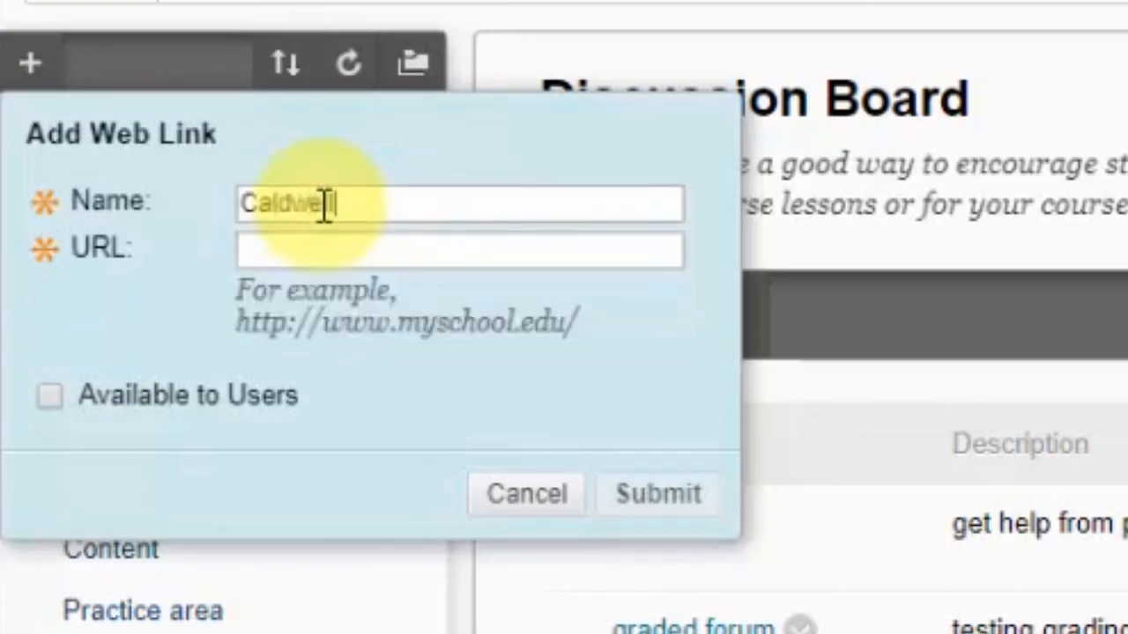
type(" Web")
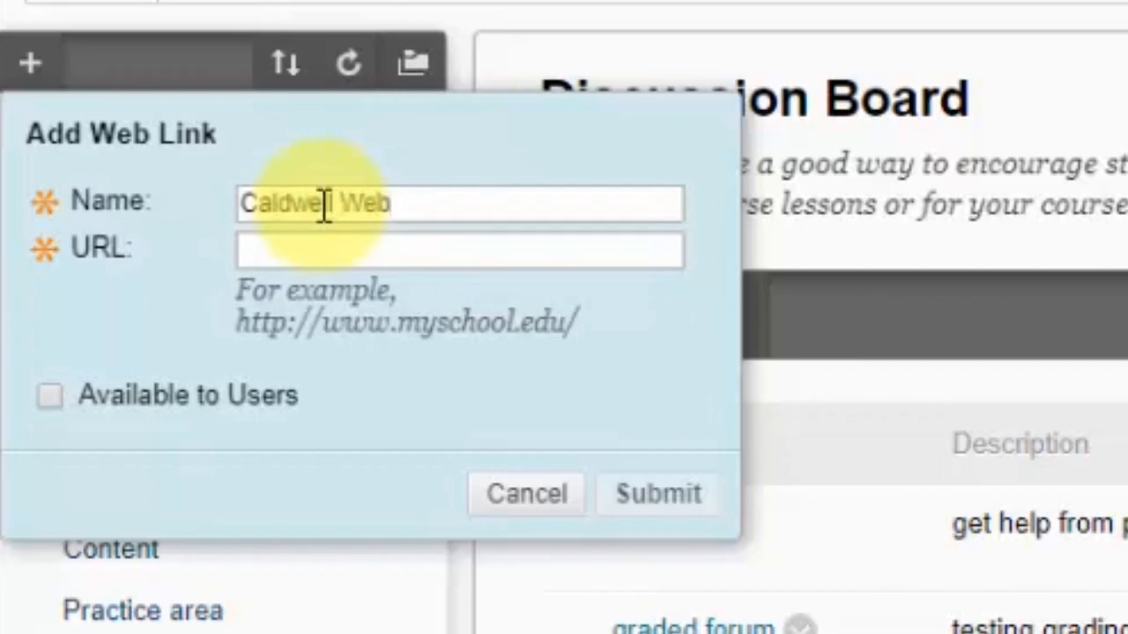
type("site")
left_click(269, 256)
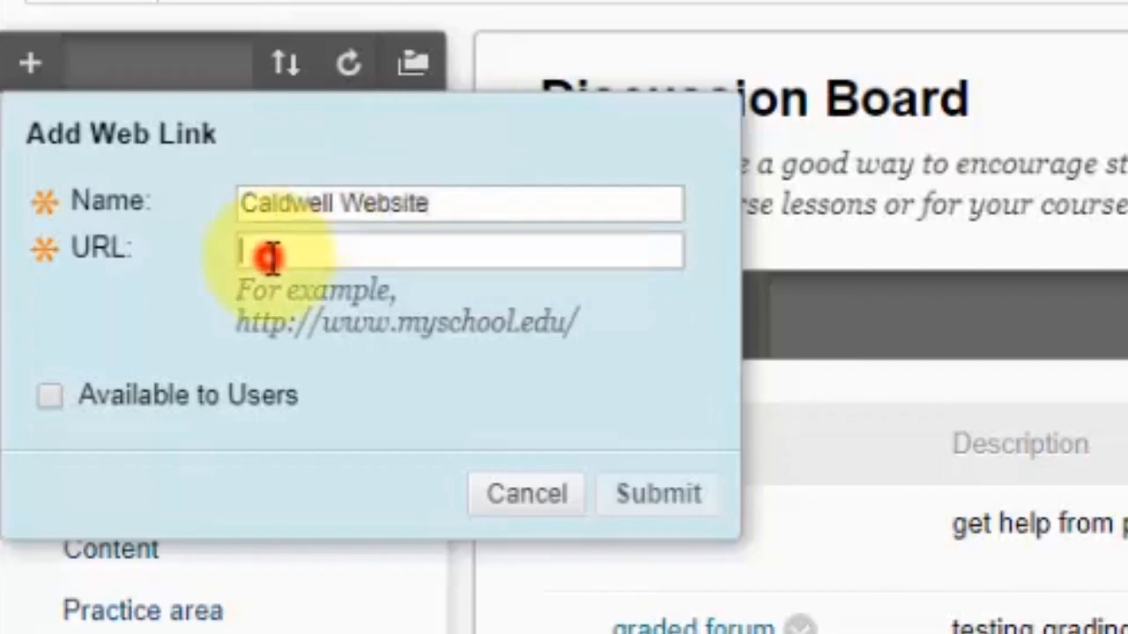
right_click(269, 256)
left_click(447, 615)
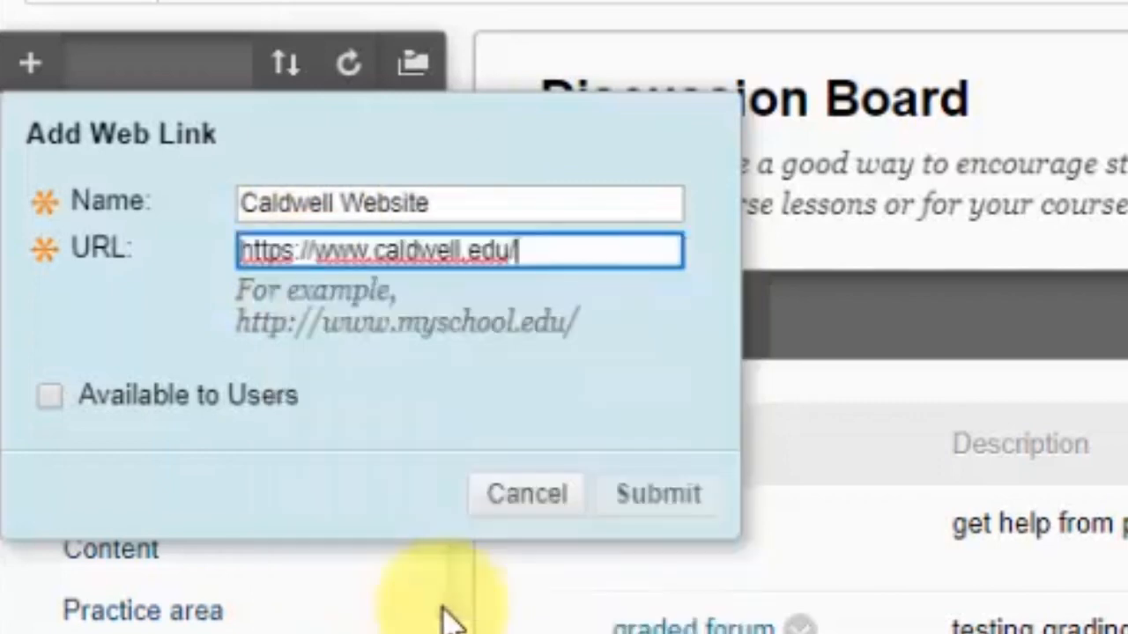
Make the Caldwell Website web link available to users and submit it
left_click(596, 395)
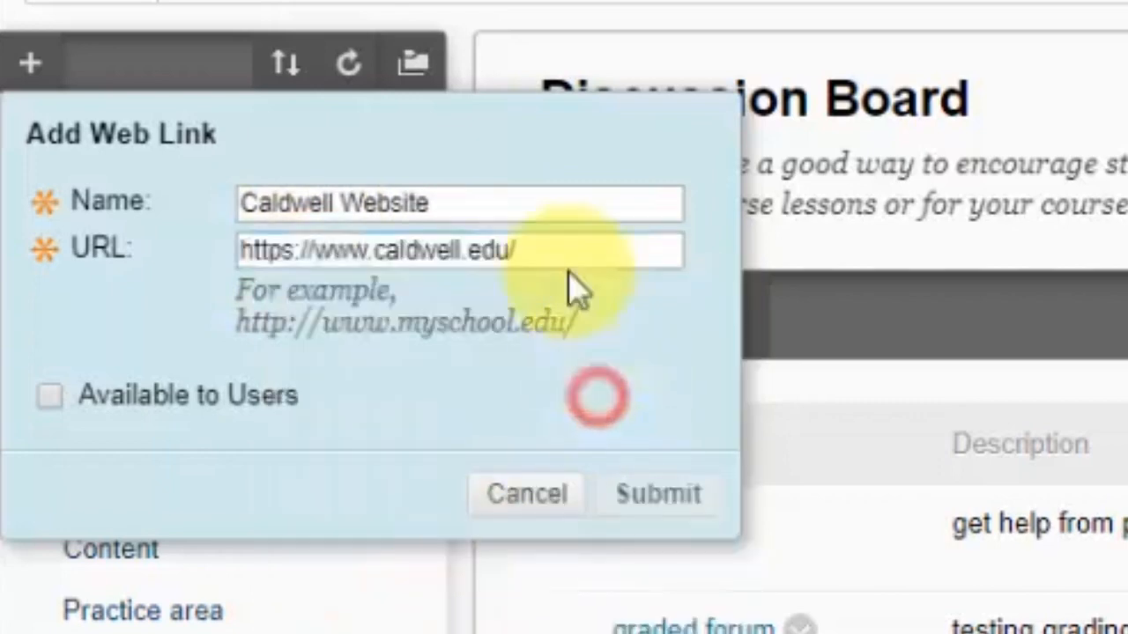
left_click(476, 188)
type("=")
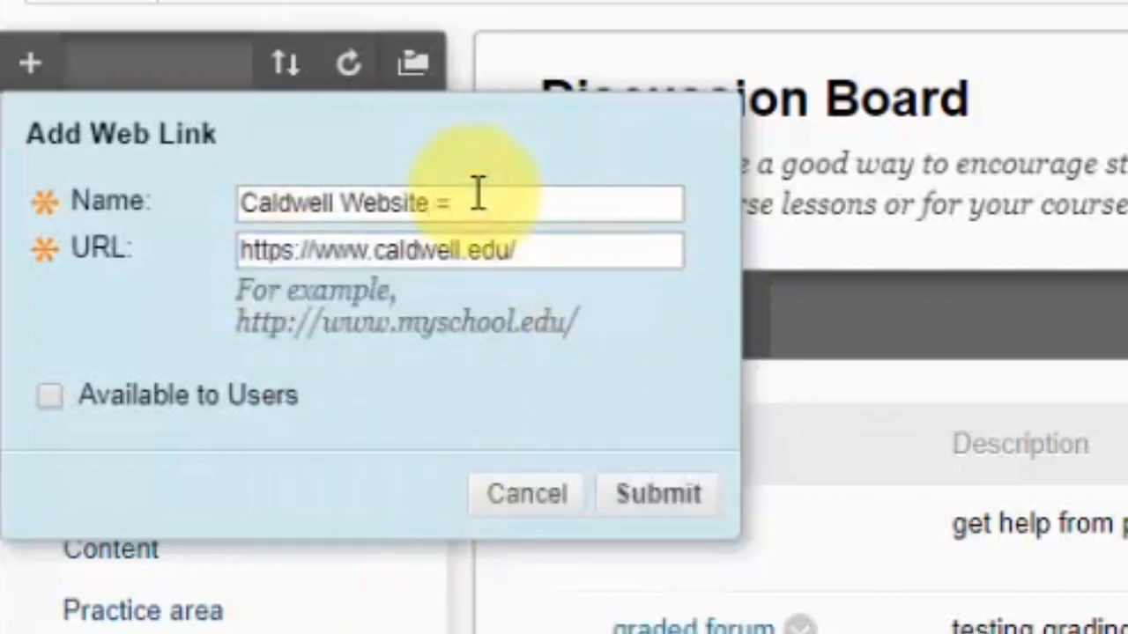
key("BackSpace")
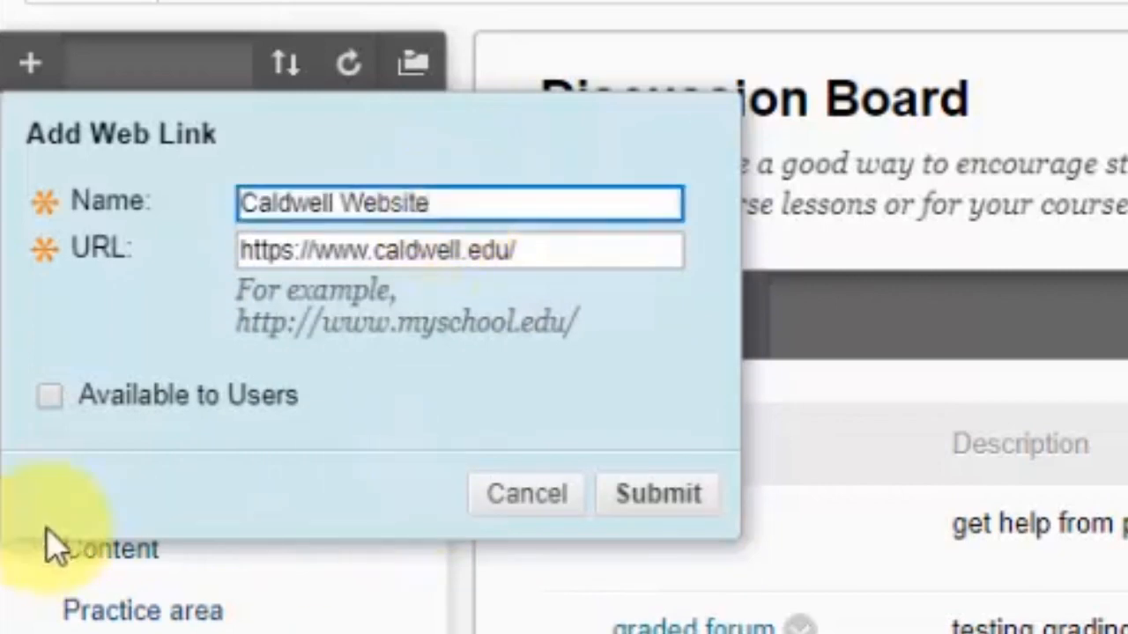
triple_click(466, 200)
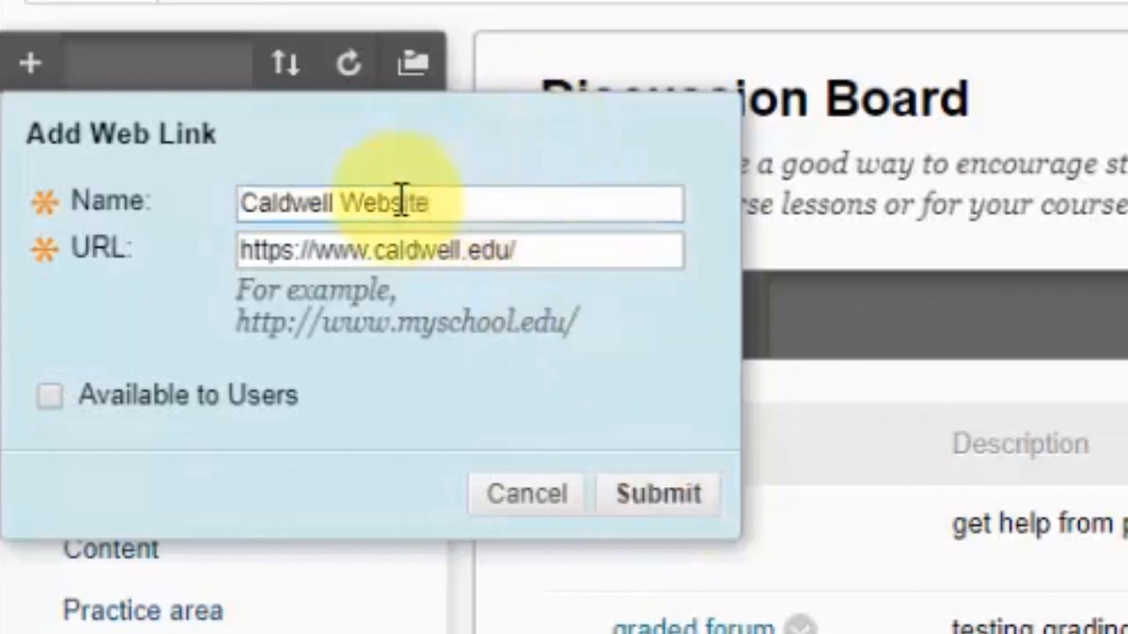
left_click(520, 202)
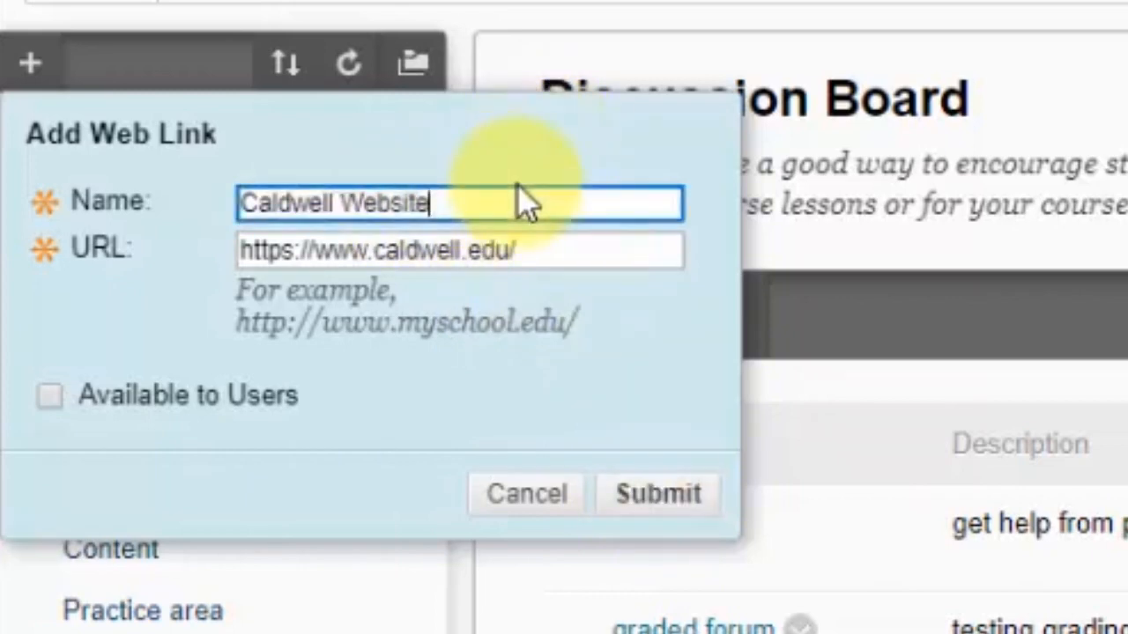
left_click(51, 396)
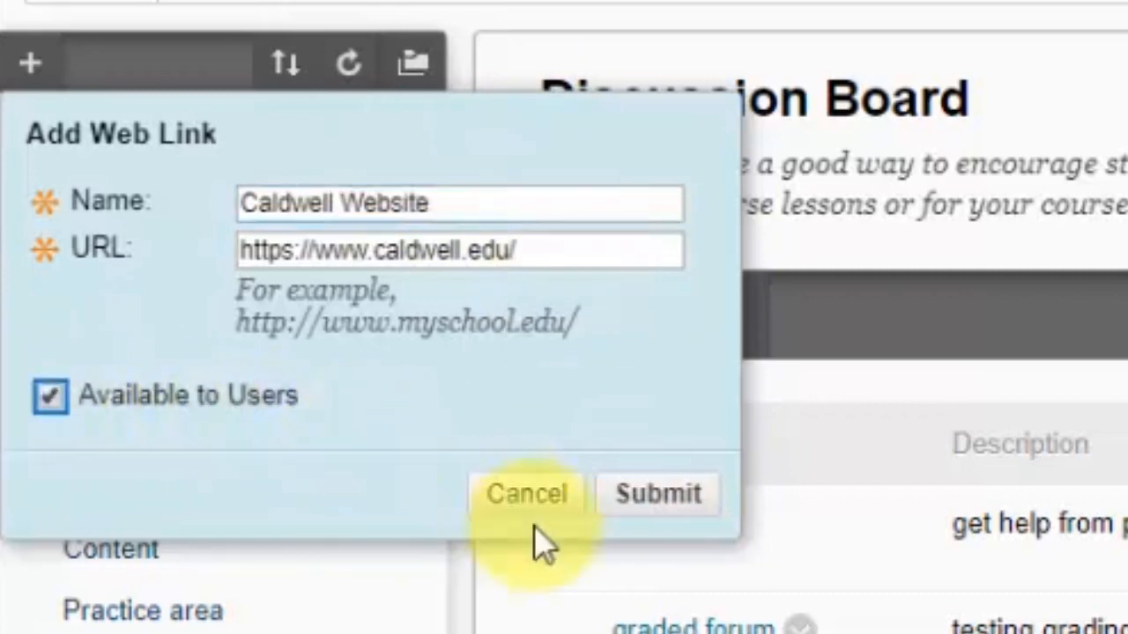
left_click(624, 506)
Set the last Caldwell Website menu link to open in a new window
scroll(629, 529, "down", 5)
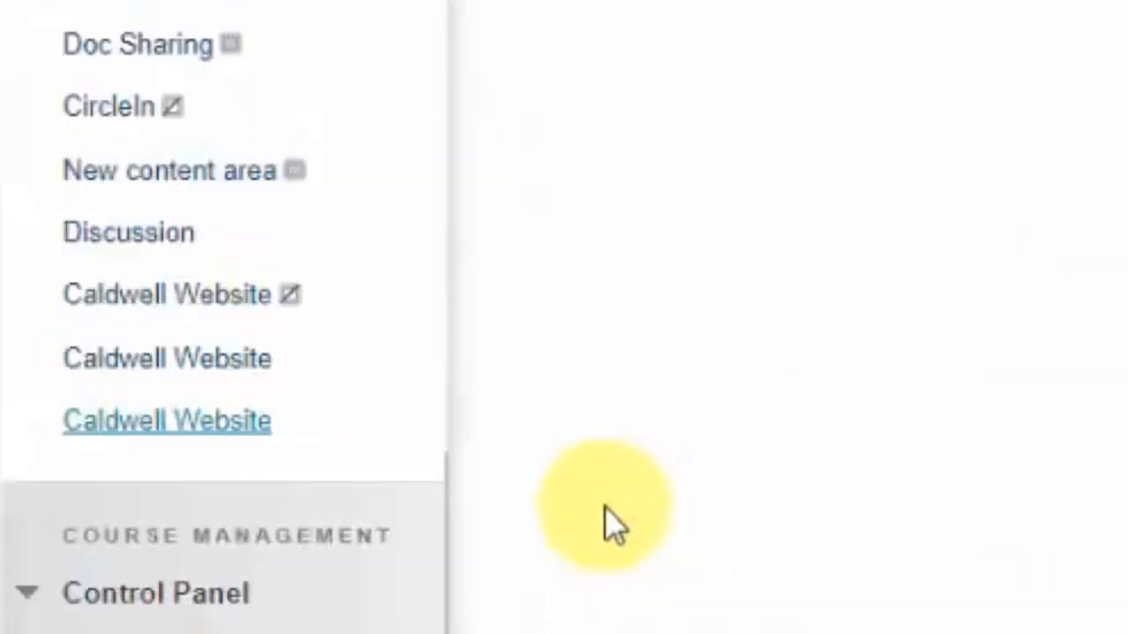
mouse_move(344, 432)
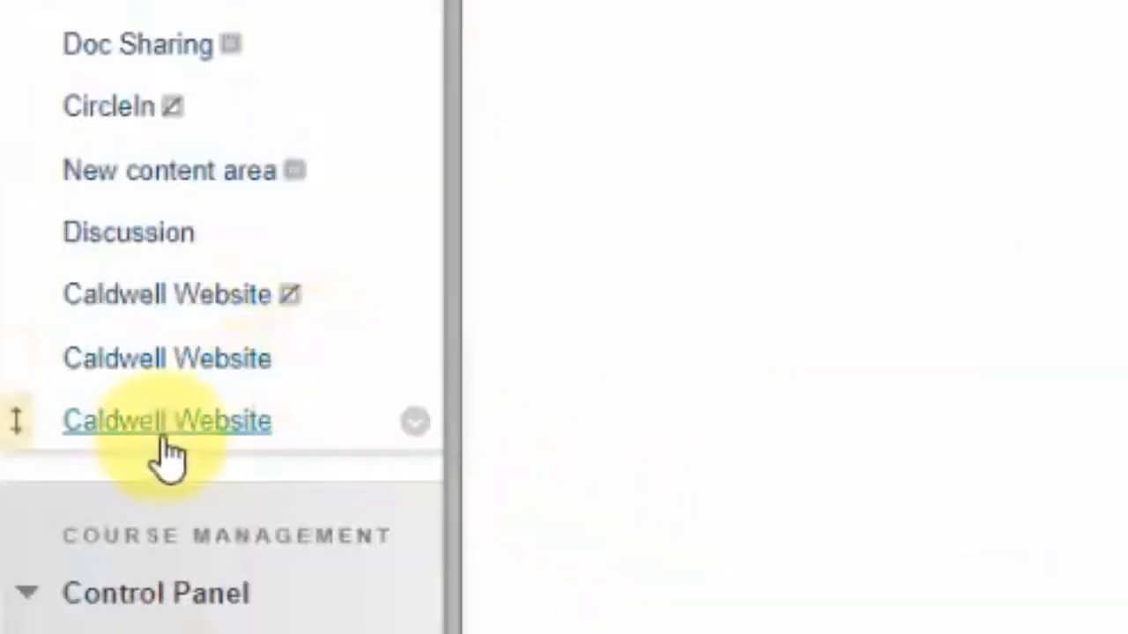
left_click(416, 423)
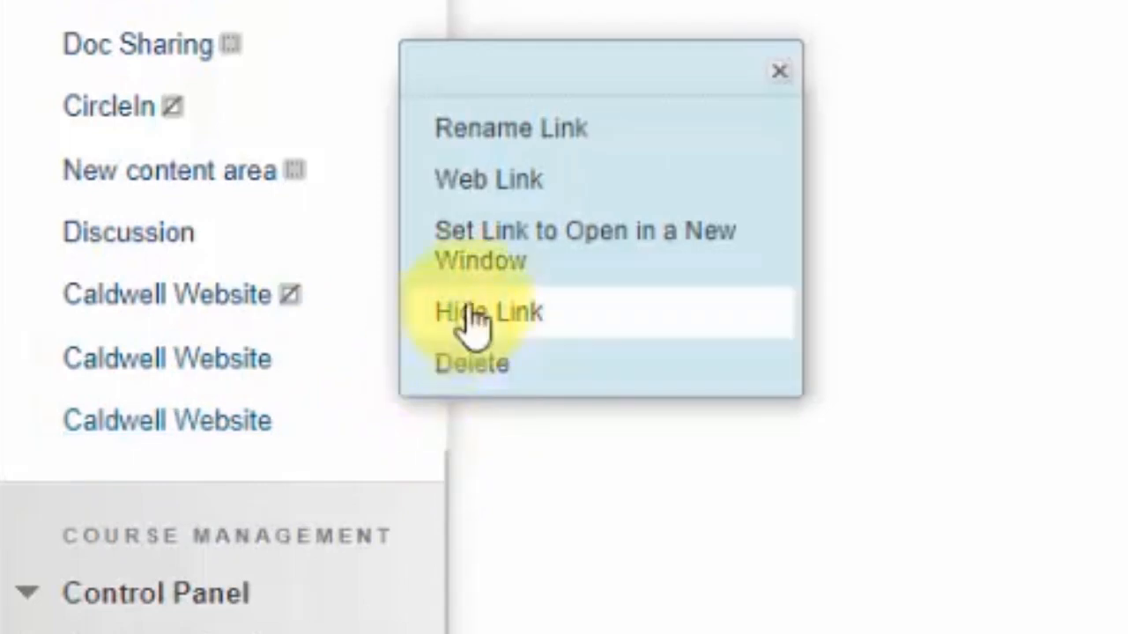
left_click(521, 262)
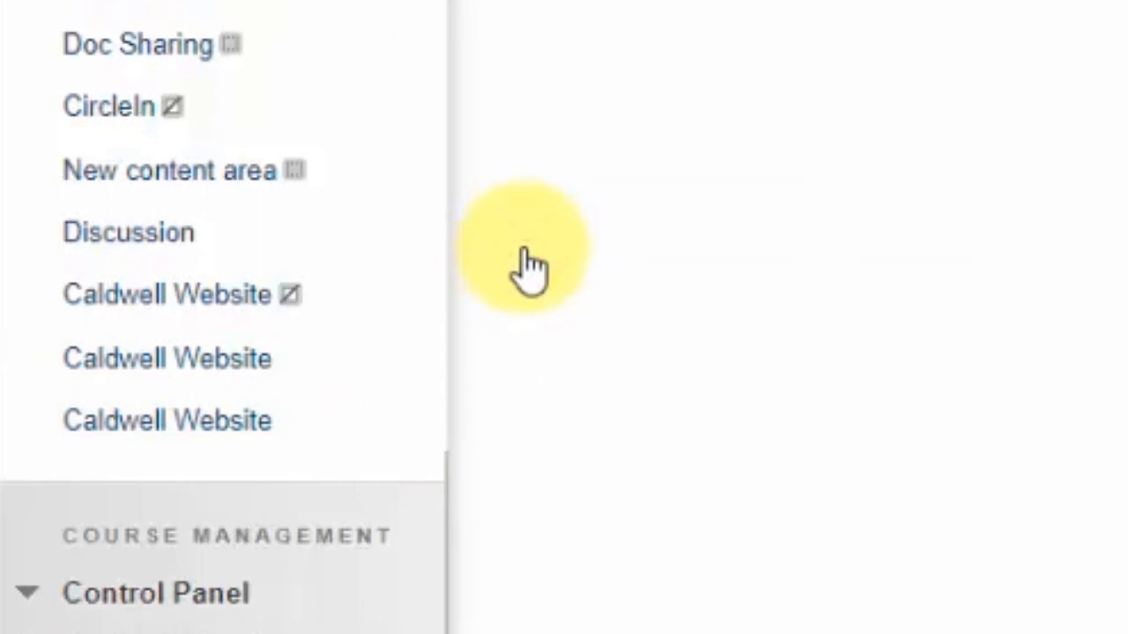
Test the Caldwell Website menu links by opening them, returning to Announcements and closing the website tab
left_click(161, 425)
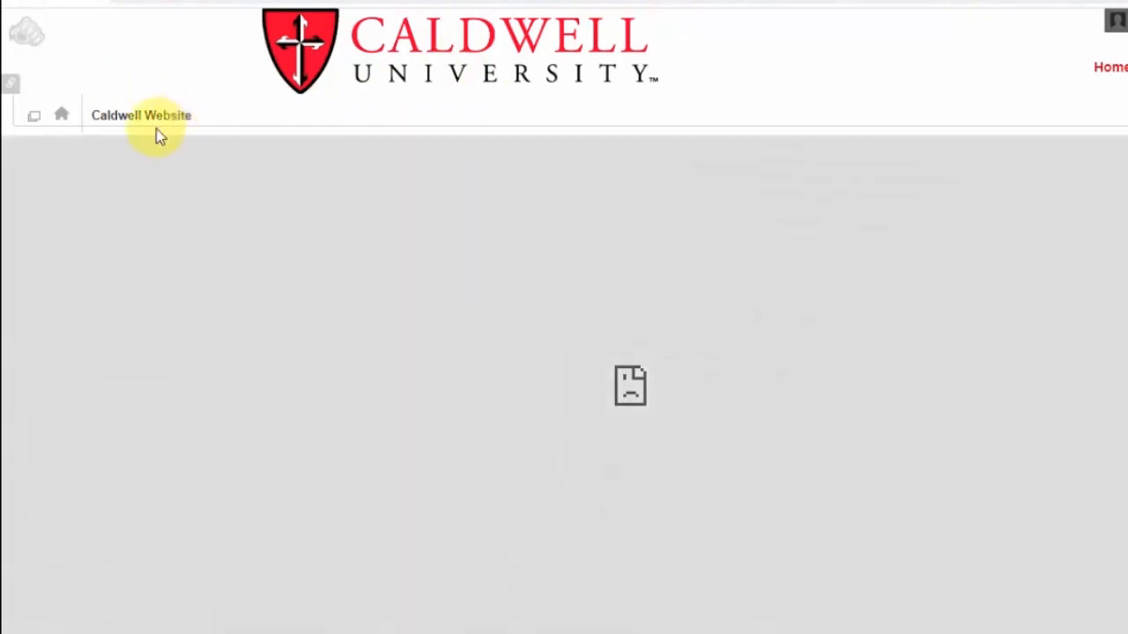
left_click(60, 117)
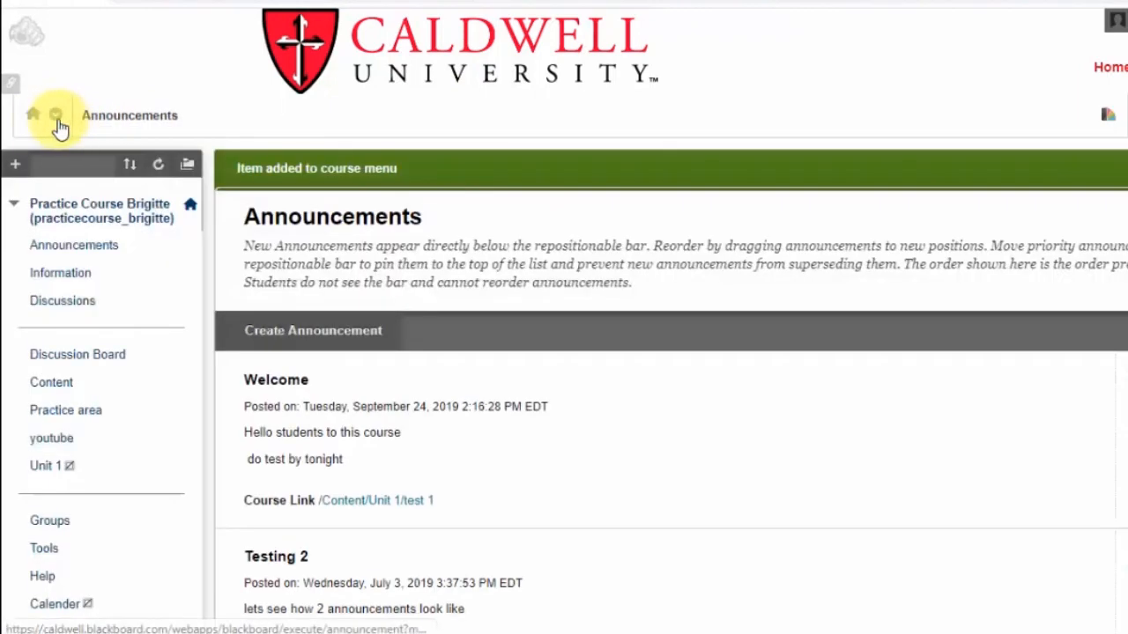
scroll(91, 244, "down", 9)
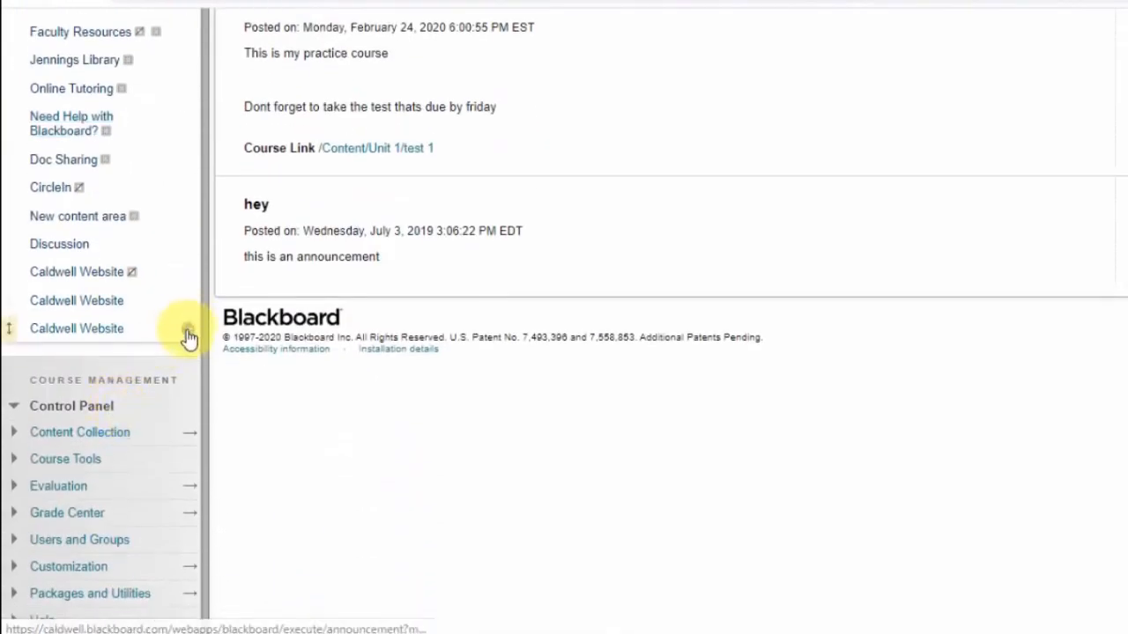
left_click(184, 328)
left_click(111, 303)
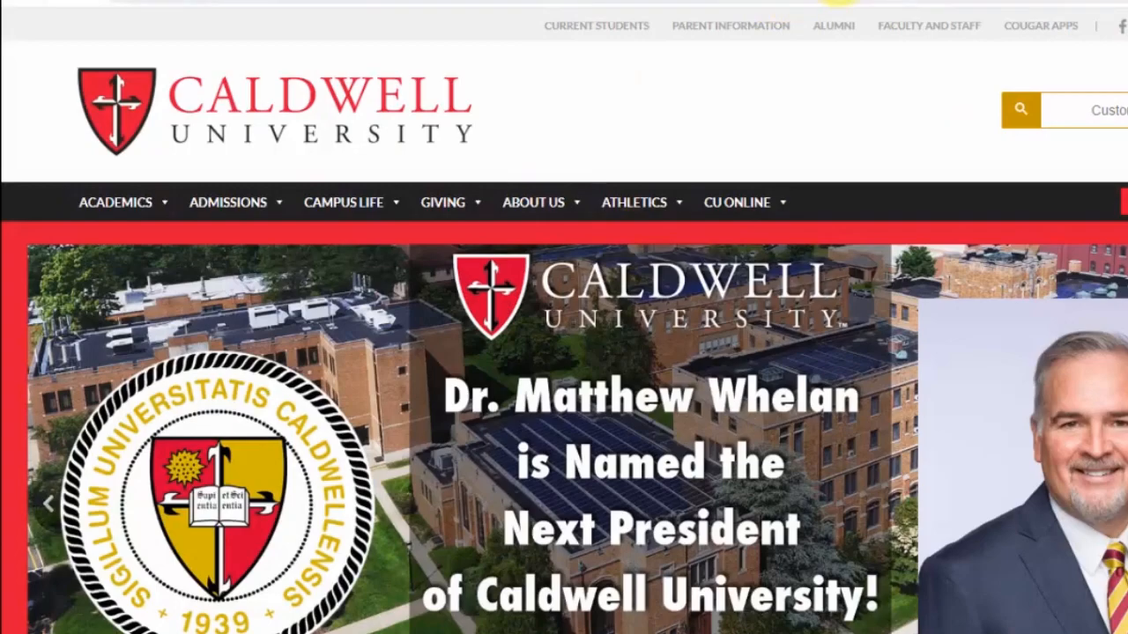
key("ctrl+w")
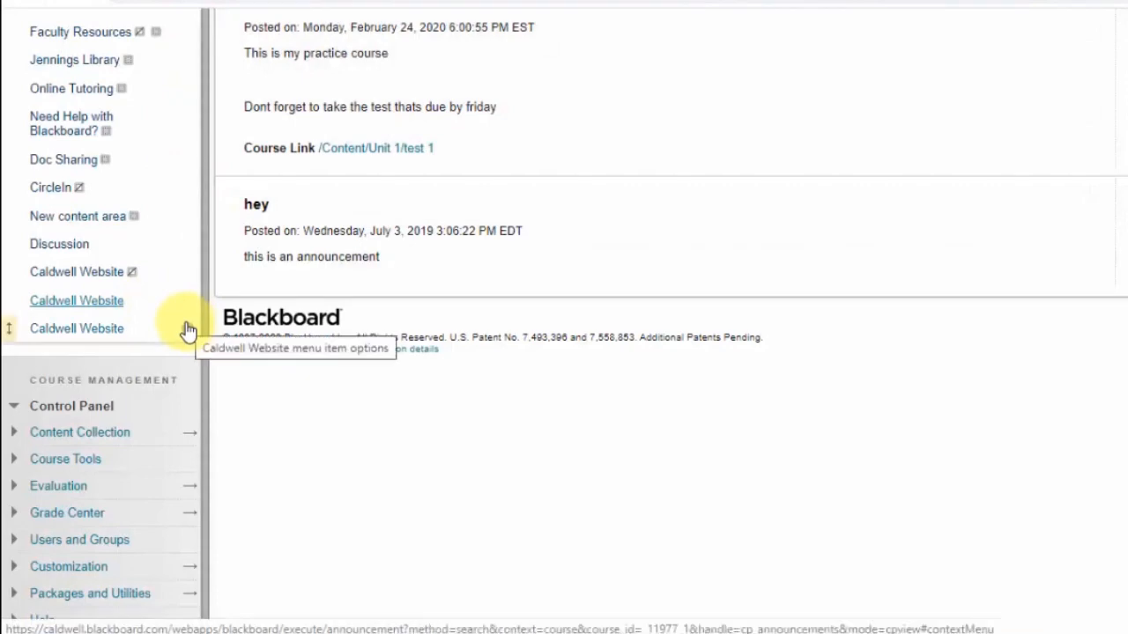
Start adding a course link to the course menu and browse for its location
scroll(182, 320, "up", 5)
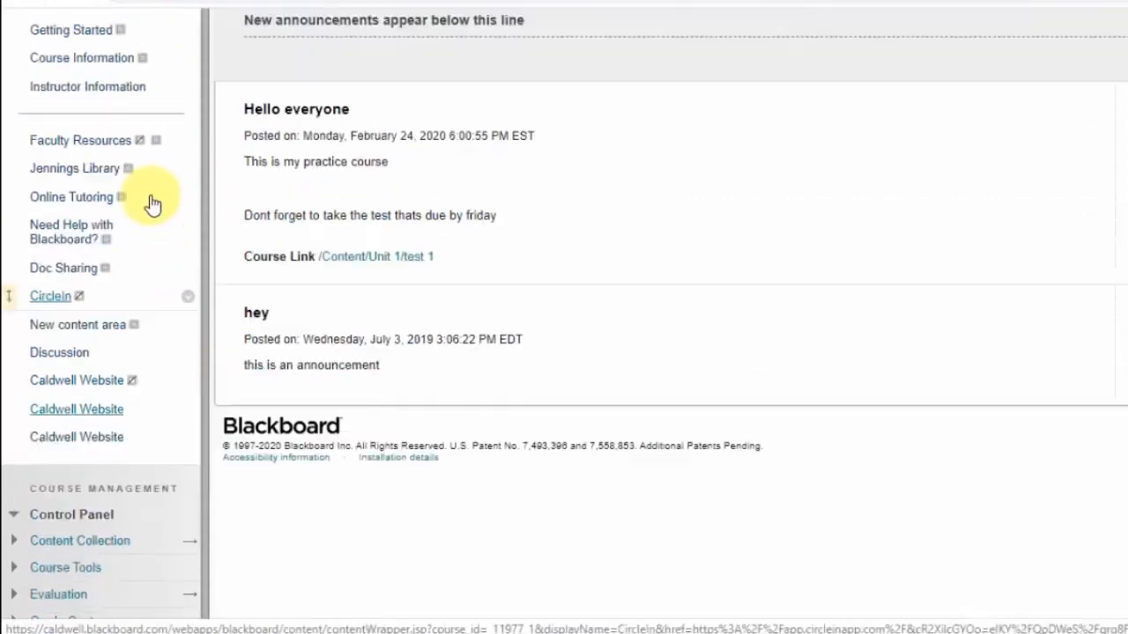
scroll(78, 130, "up", 3)
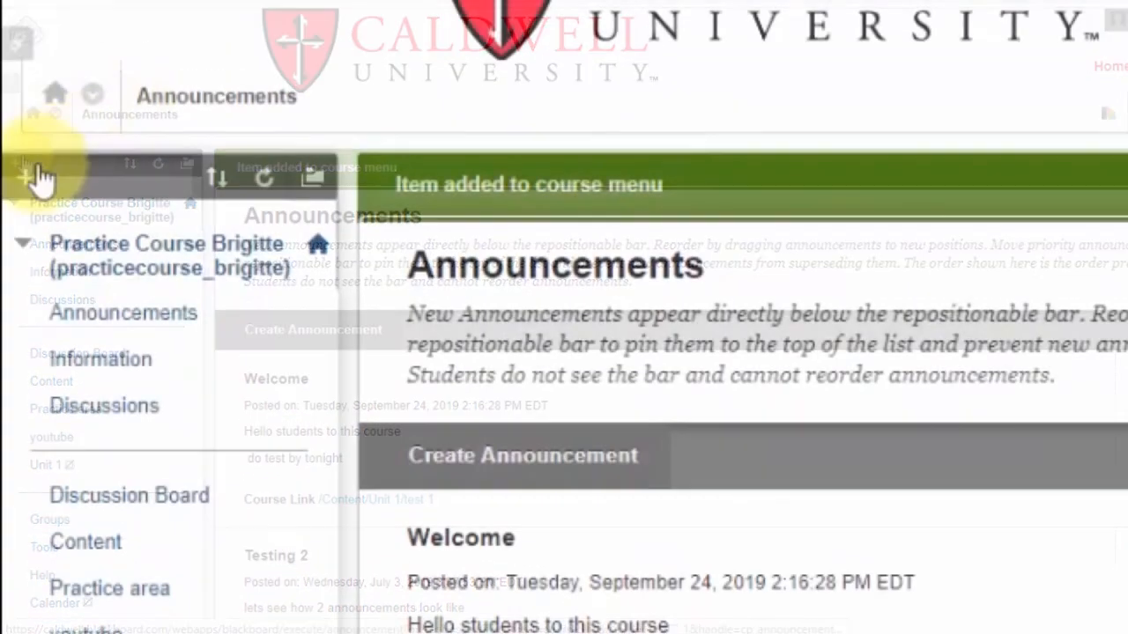
left_click(17, 145)
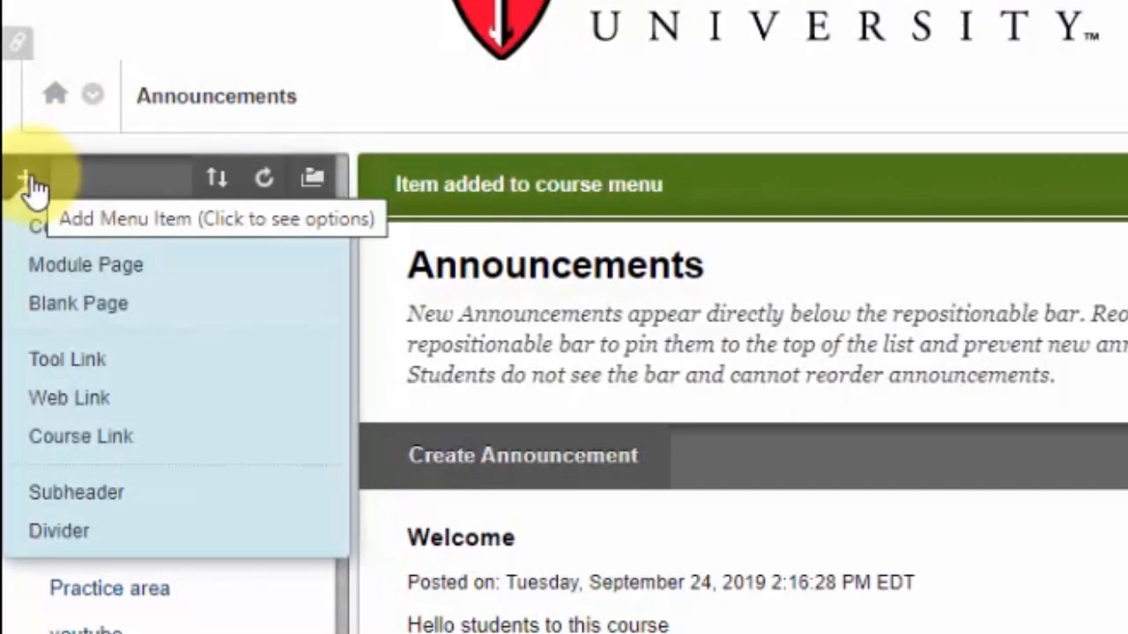
left_click(32, 185)
left_click(35, 181)
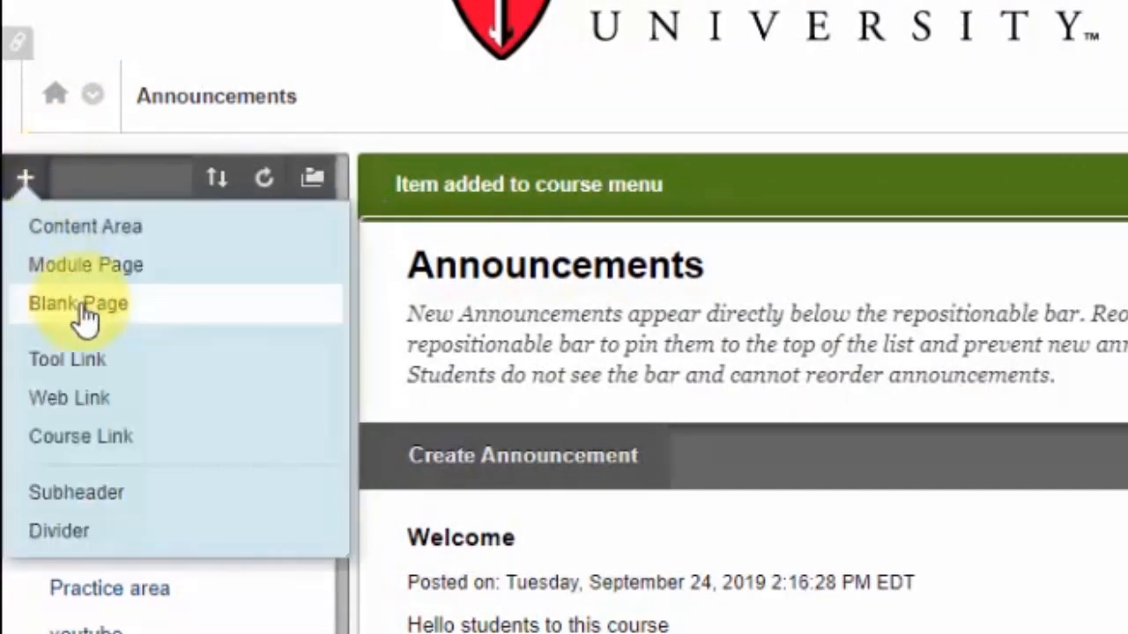
left_click(95, 441)
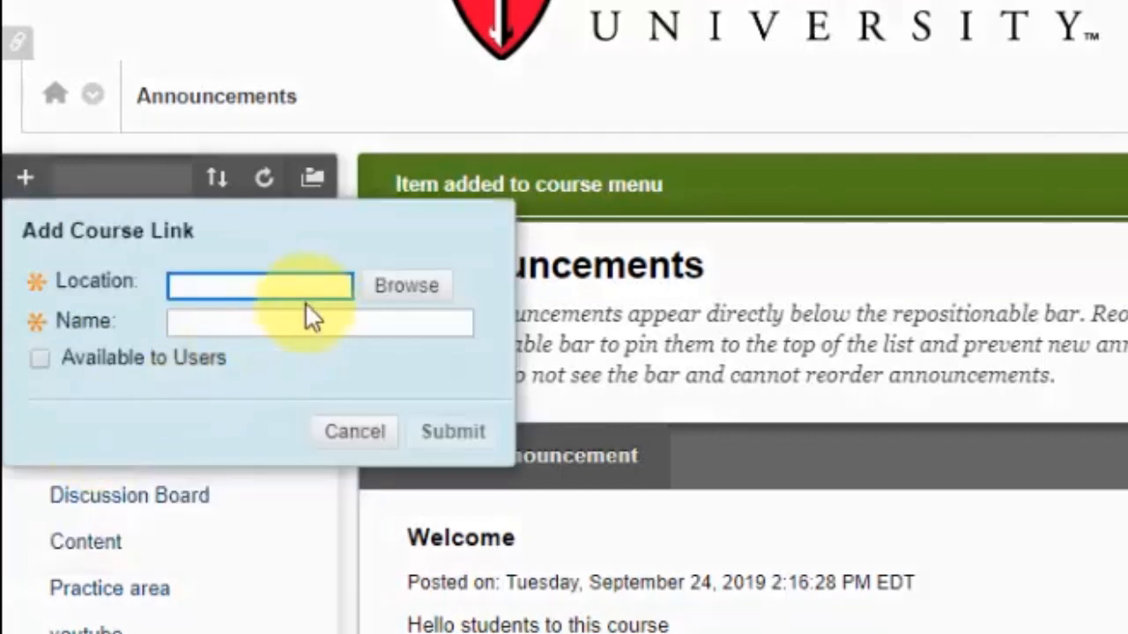
left_click(228, 295)
left_click(208, 283)
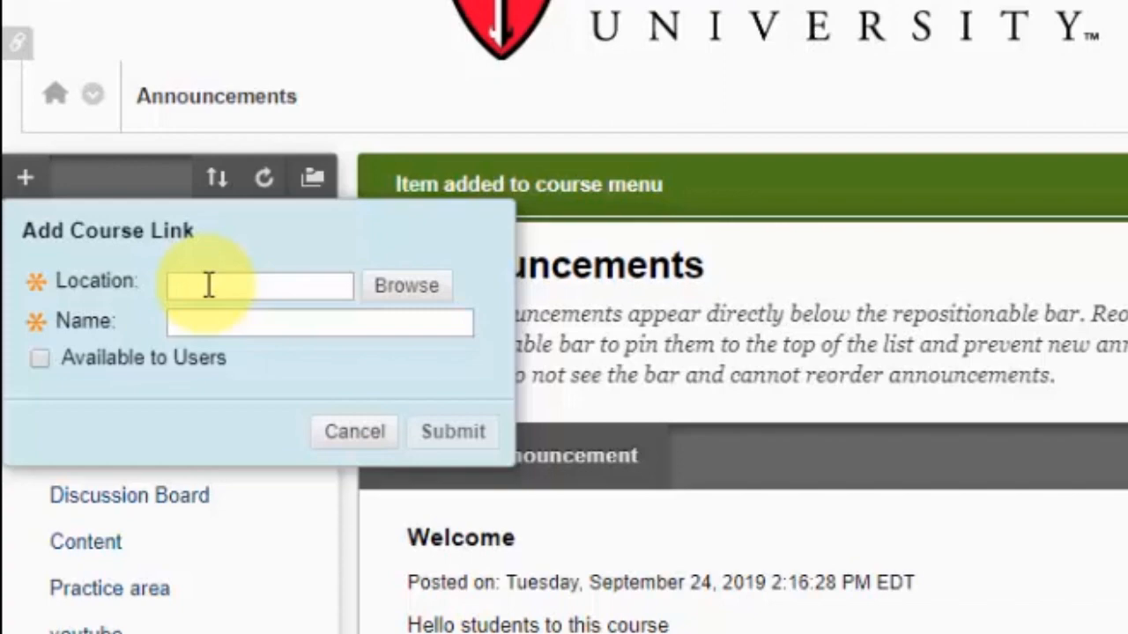
left_click(385, 287)
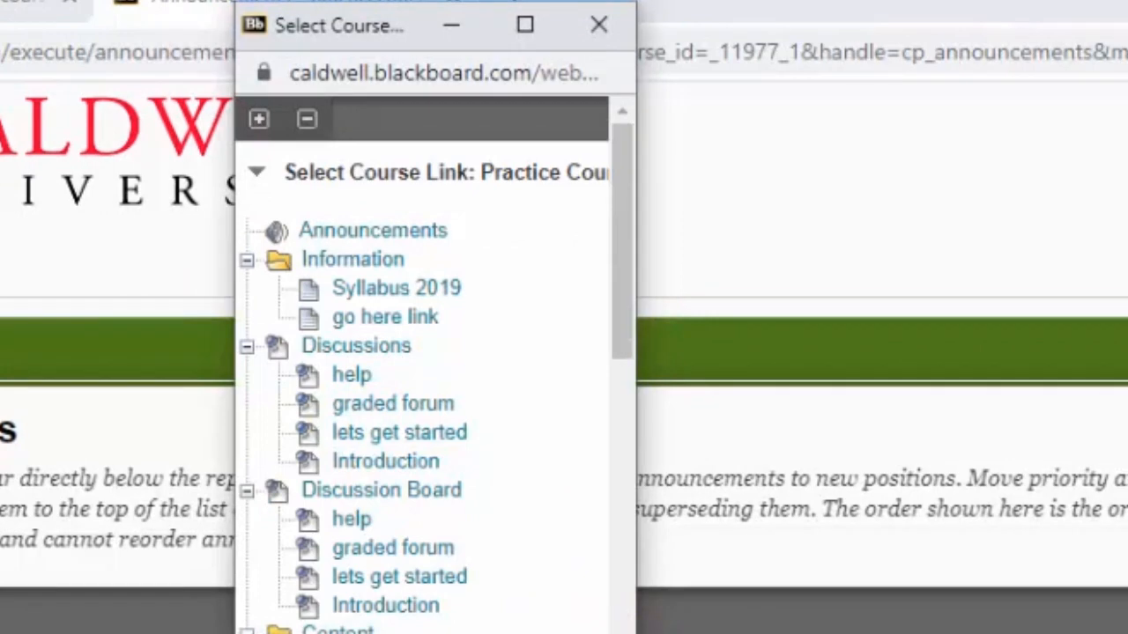
Pick the assignments folder inside Practice area as the course link's location, make the link available to users and submit it
left_click_drag(635, 489, 1086, 489)
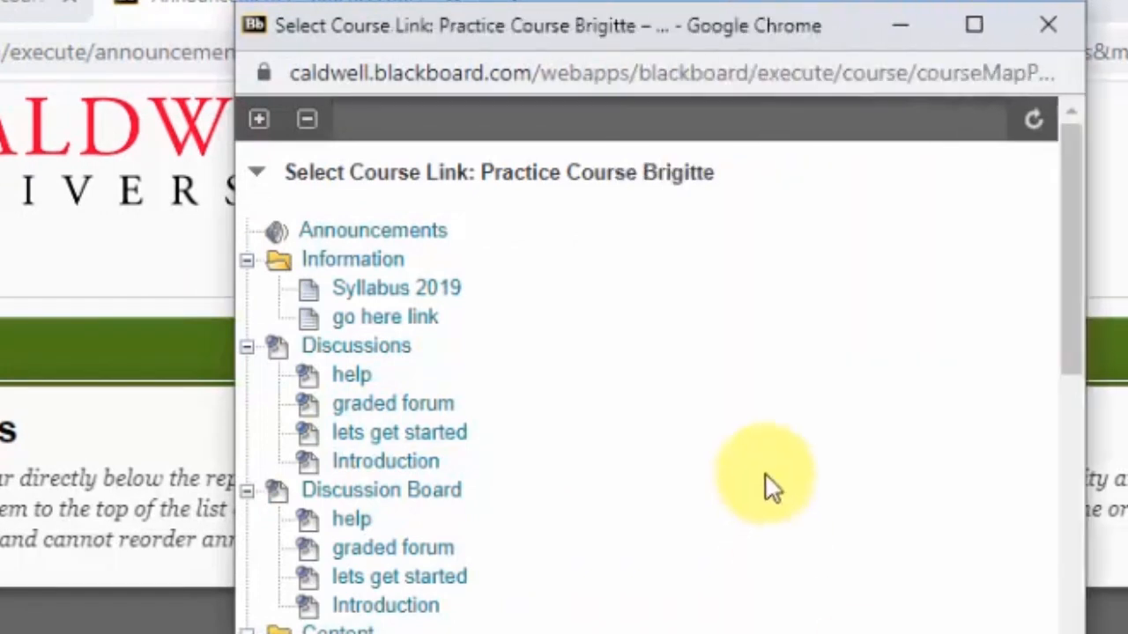
left_click_drag(1078, 221, 1118, 503)
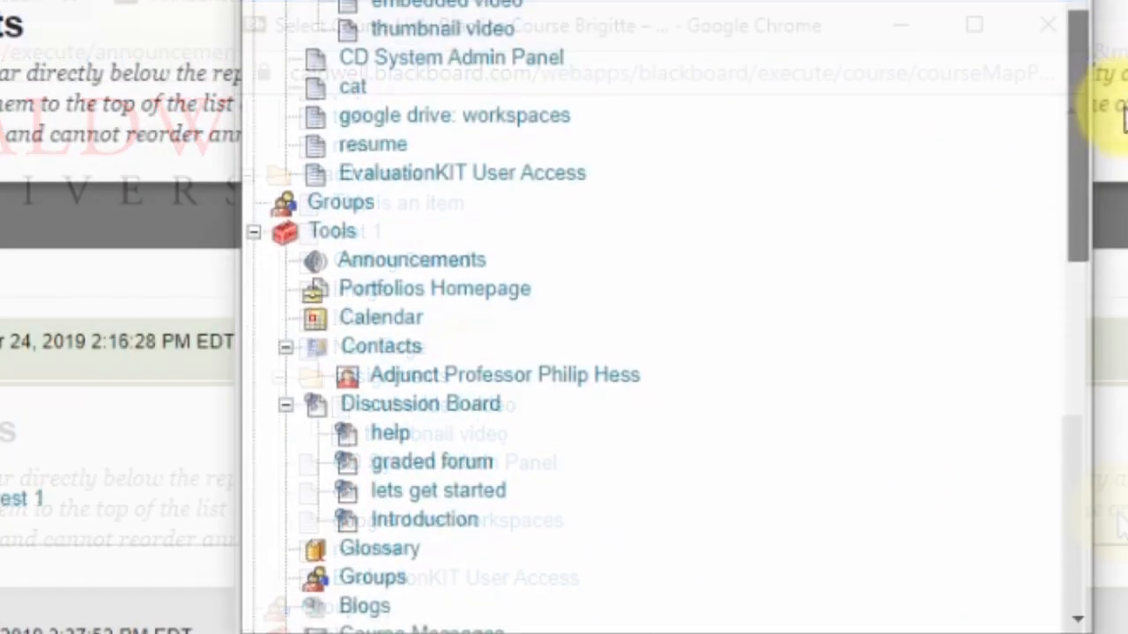
left_click_drag(1123, 114, 996, 16)
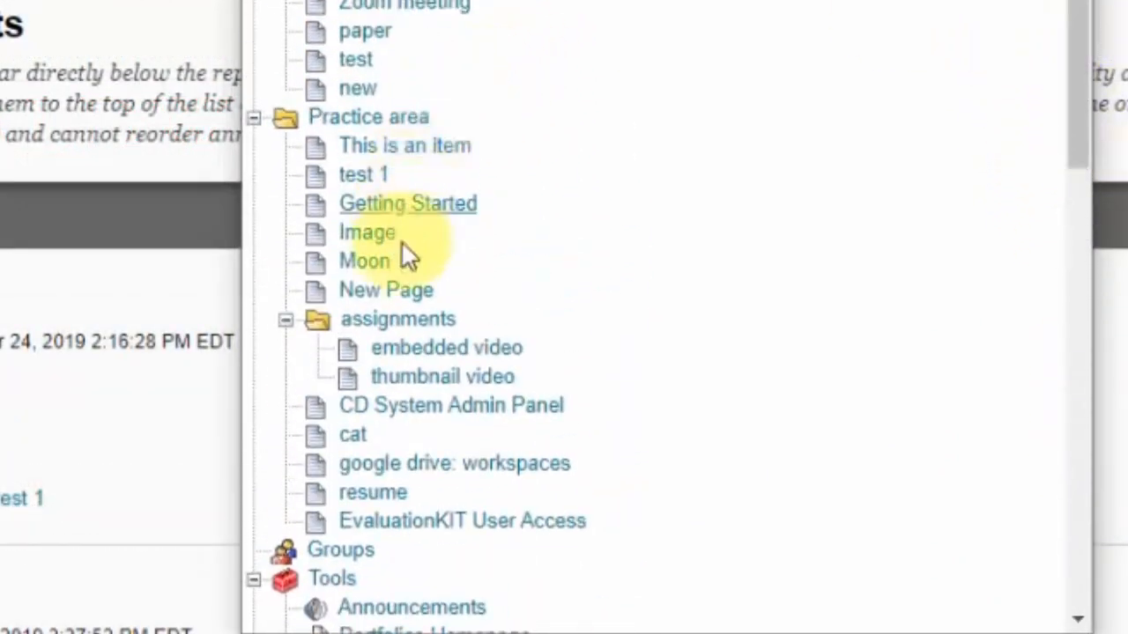
left_click(366, 328)
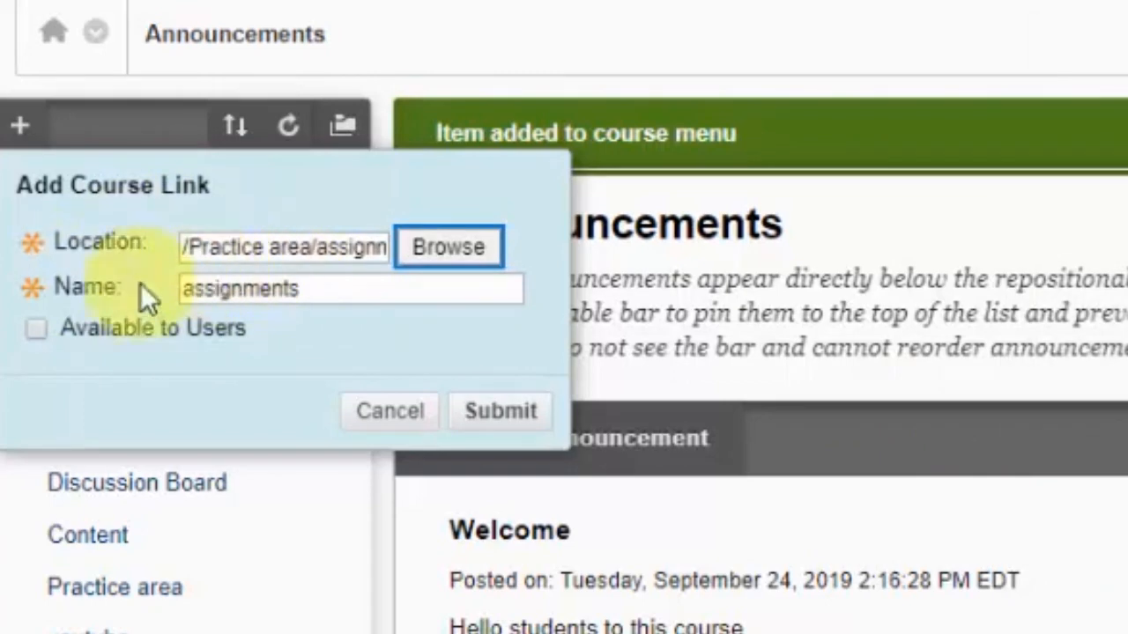
left_click(32, 329)
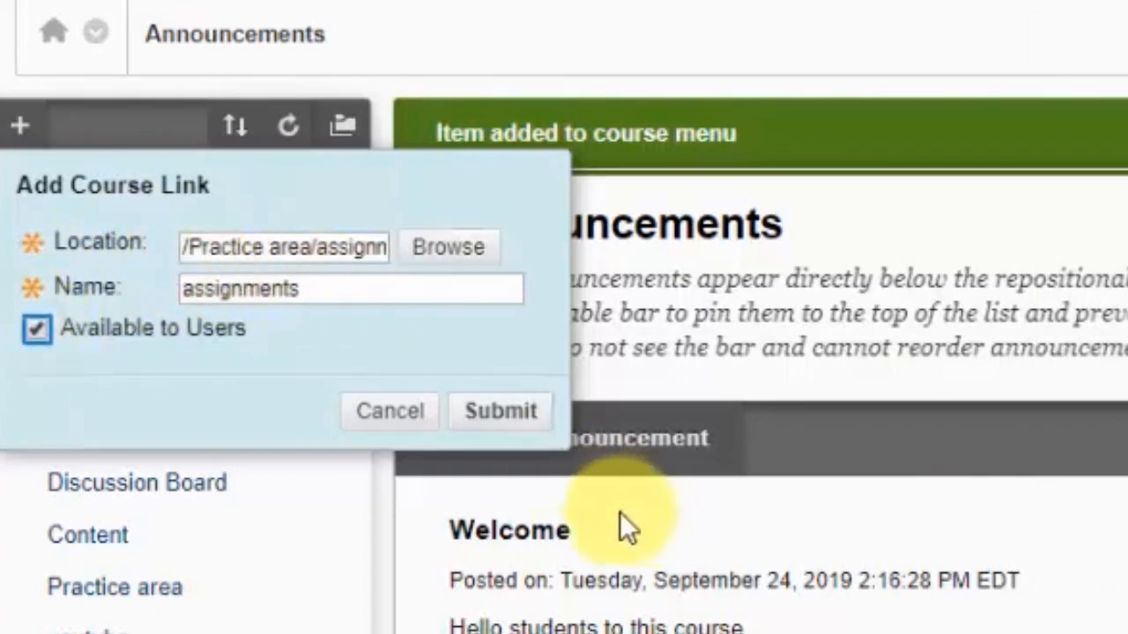
left_click(491, 412)
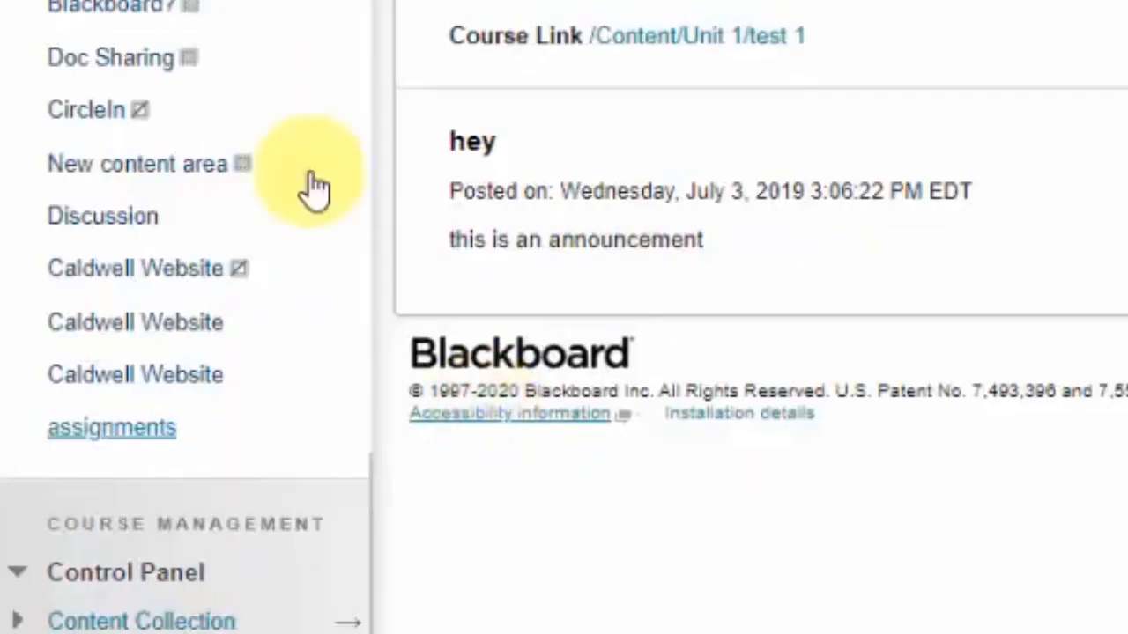
Open the new assignments menu link to check its content, then move it up the course menu to just below Unit 1
scroll(180, 132, "up", 5)
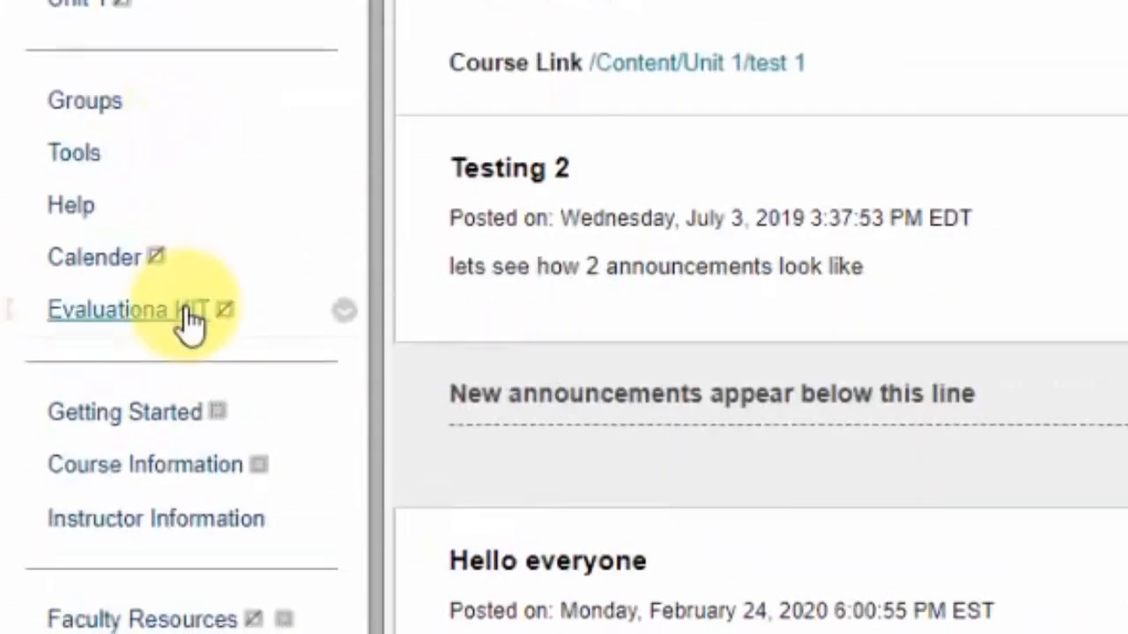
scroll(188, 322, "down", 8)
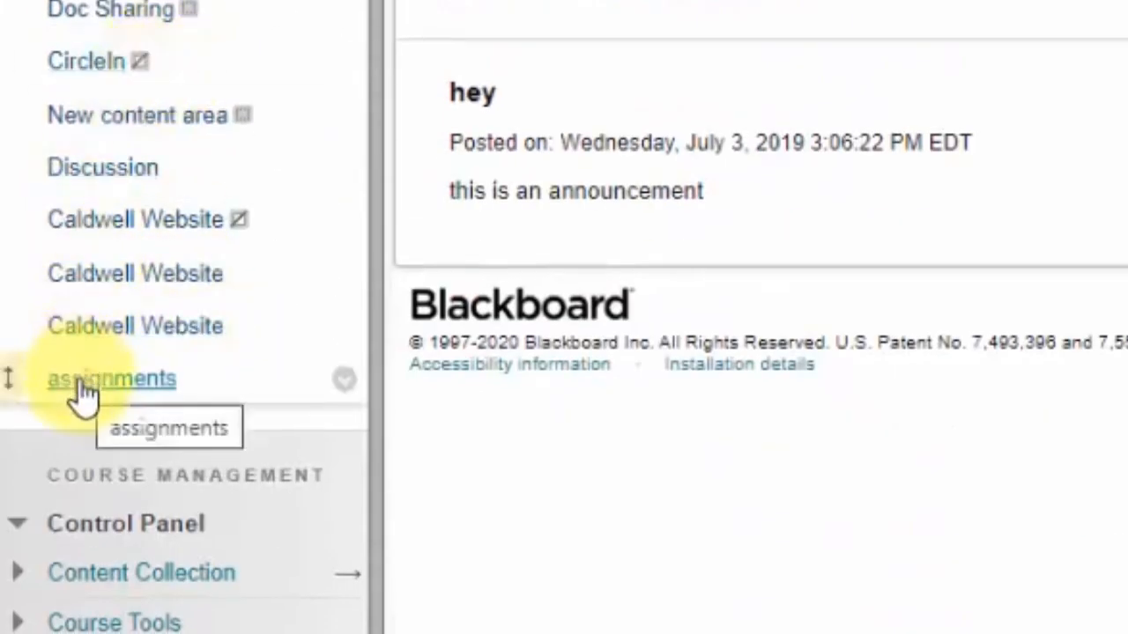
left_click(78, 390)
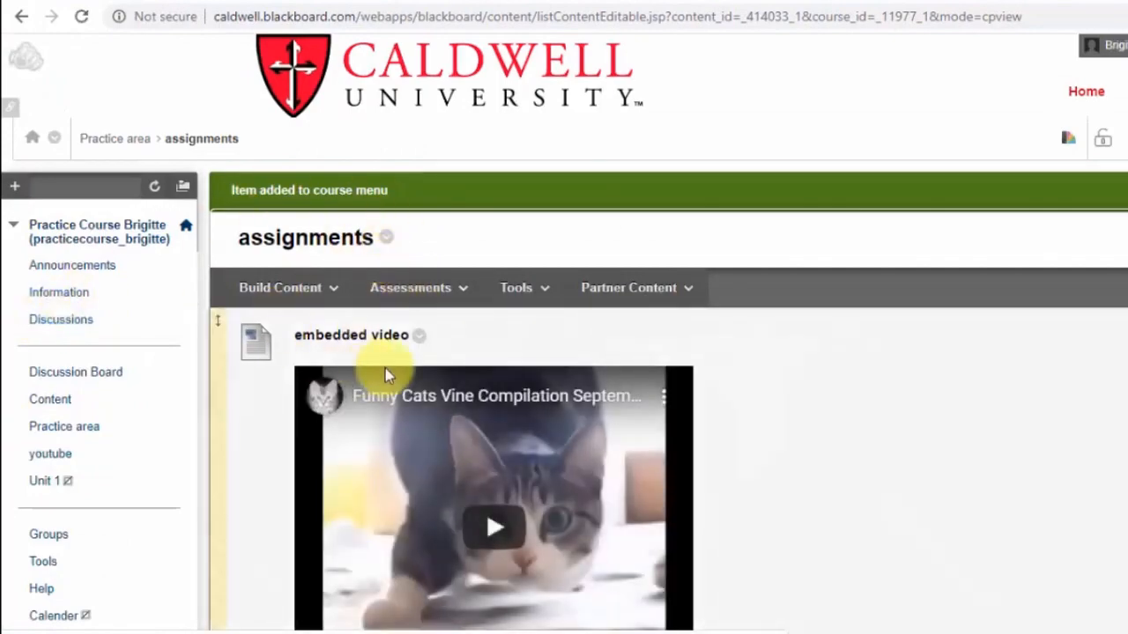
scroll(390, 372, "down", 9)
scroll(387, 374, "up", 9)
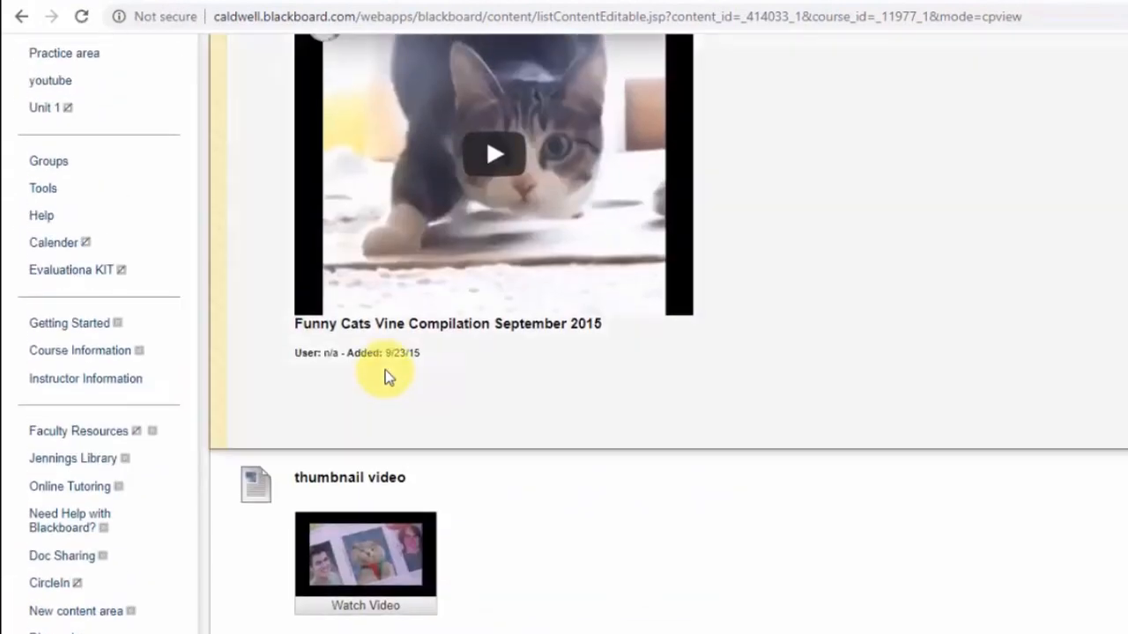
scroll(388, 374, "down", 6)
scroll(385, 375, "up", 6)
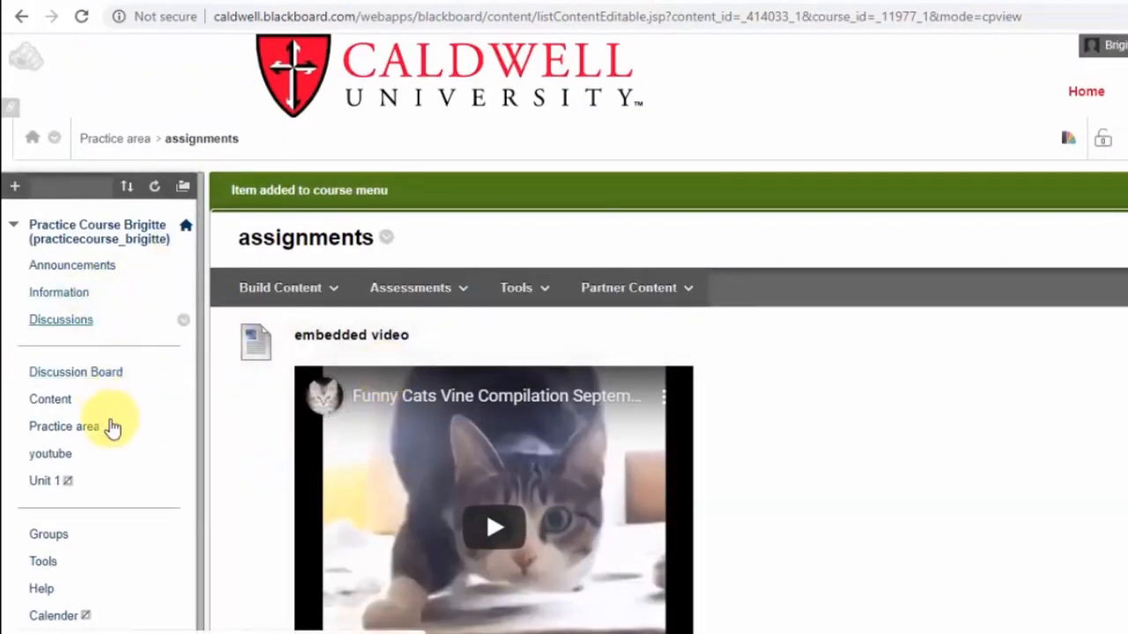
scroll(111, 428, "down", 8)
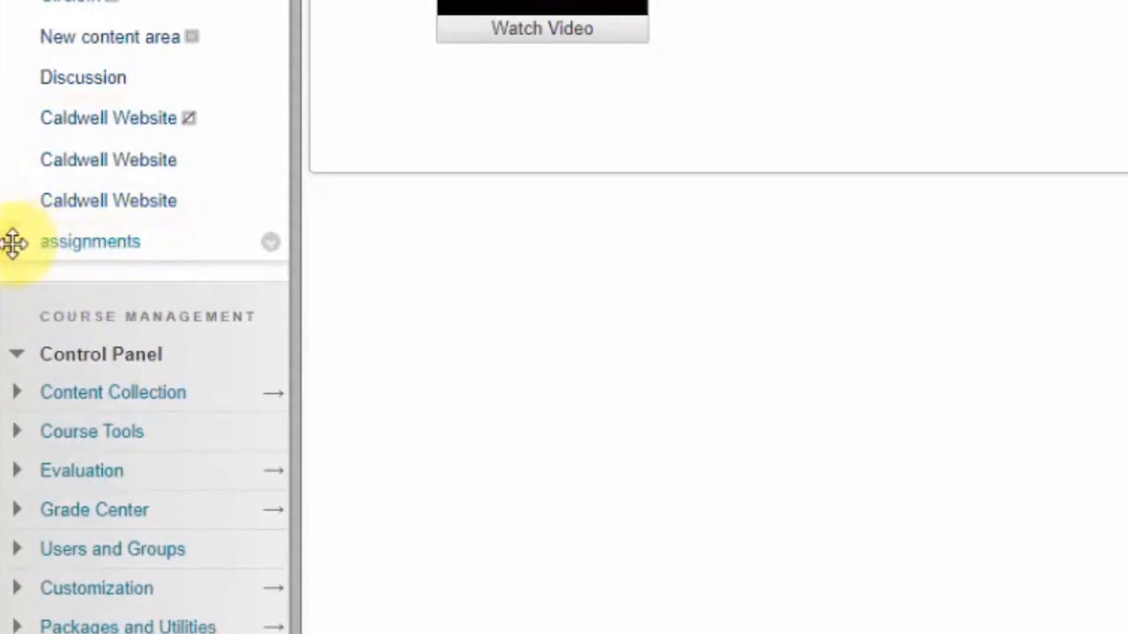
left_click_drag(13, 237, 46, 272)
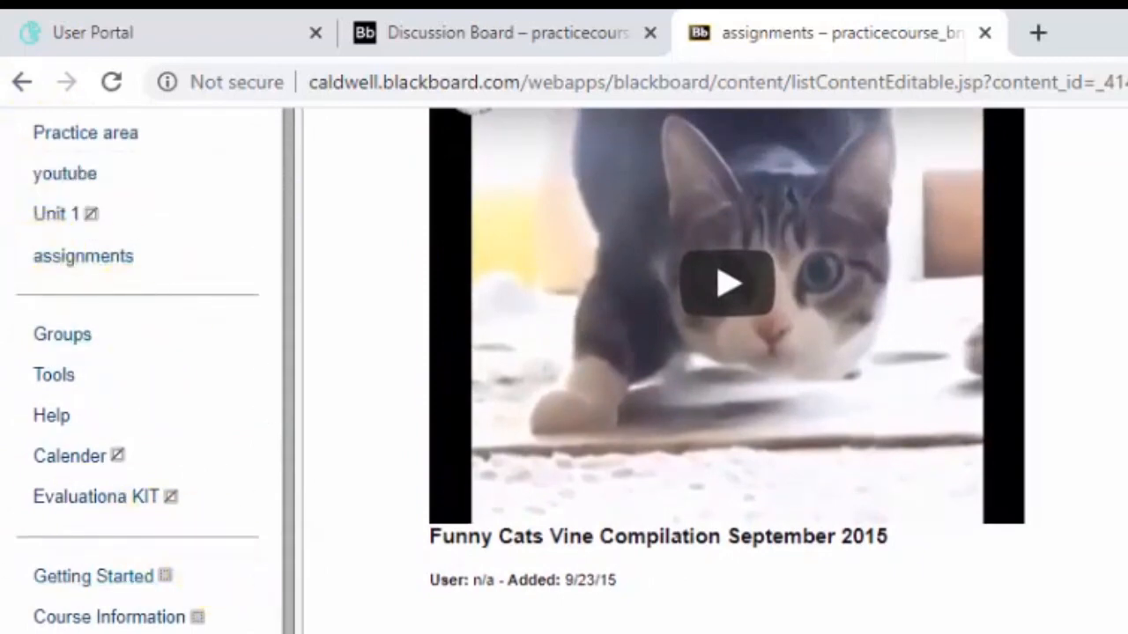
Delete the two plain Caldwell Website links from the course menu, confirming each permanent deletion
scroll(170, 621, "down", 5)
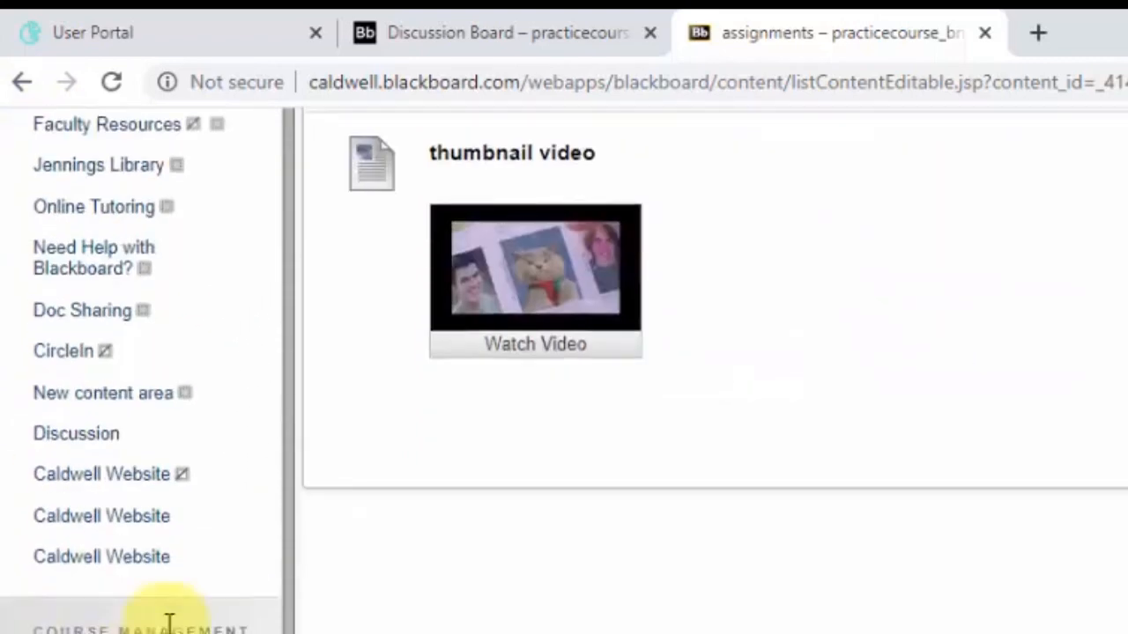
left_click(263, 561)
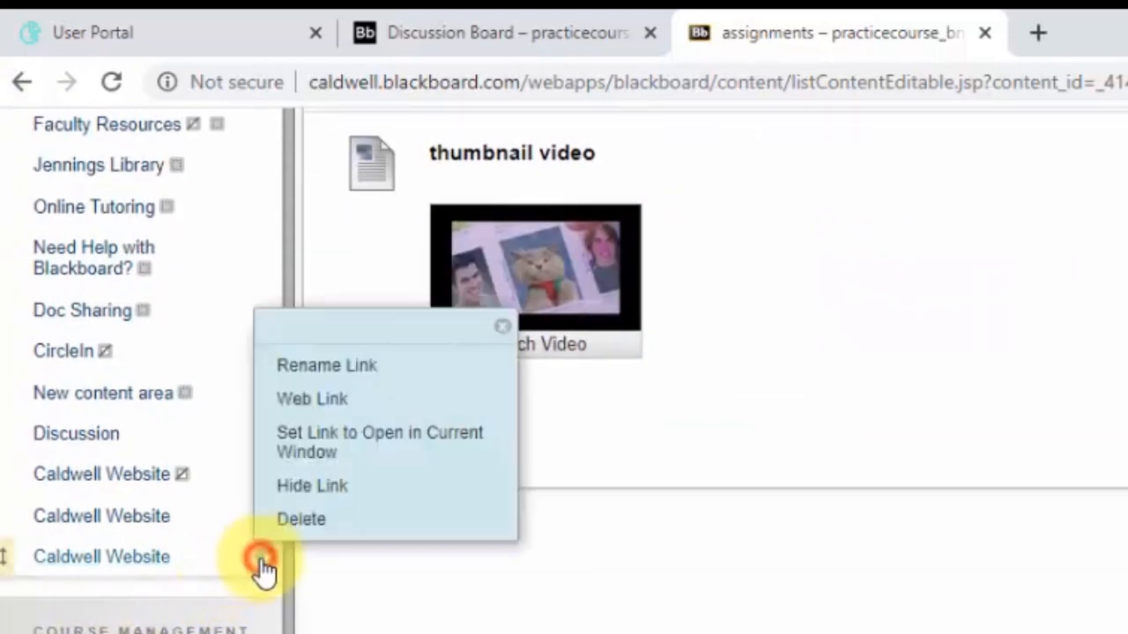
left_click(313, 523)
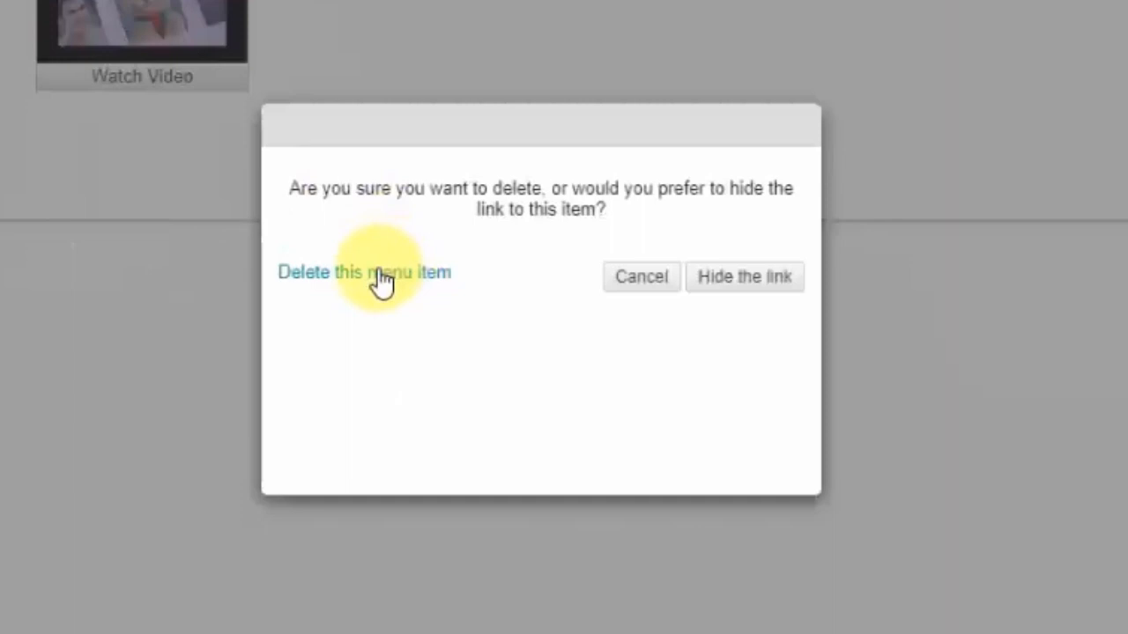
left_click(381, 275)
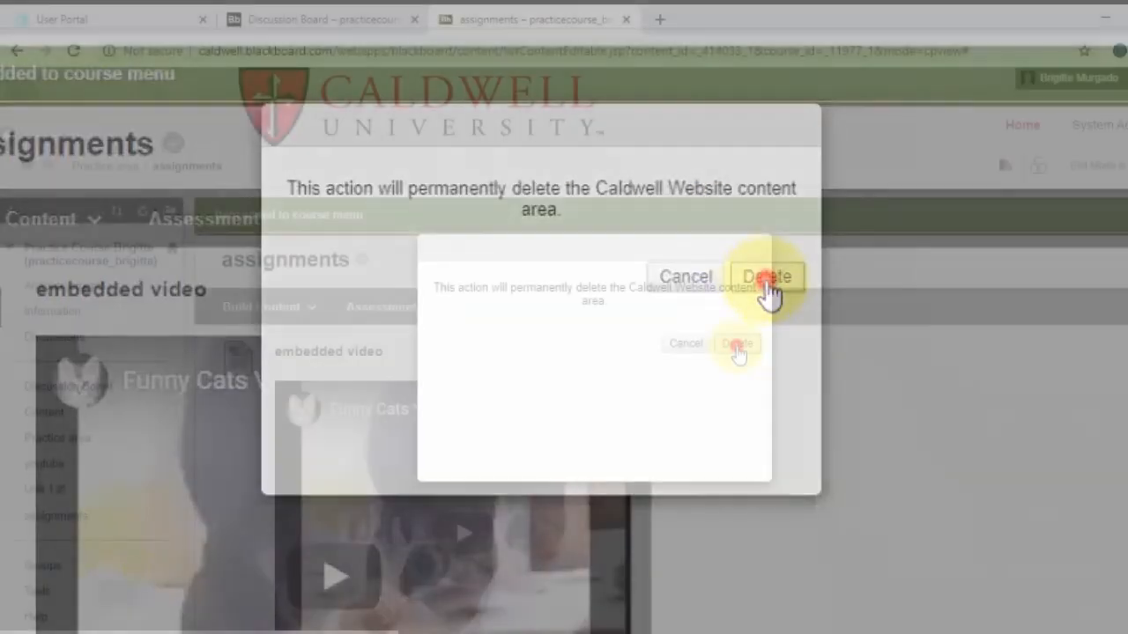
left_click(767, 278)
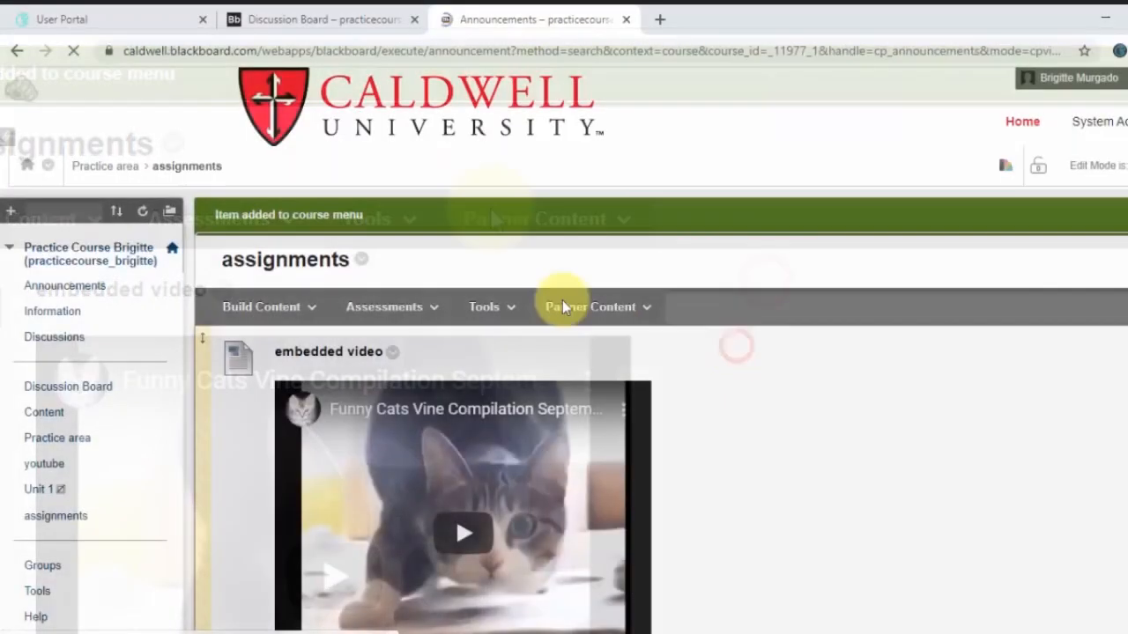
scroll(110, 385, "down", 5)
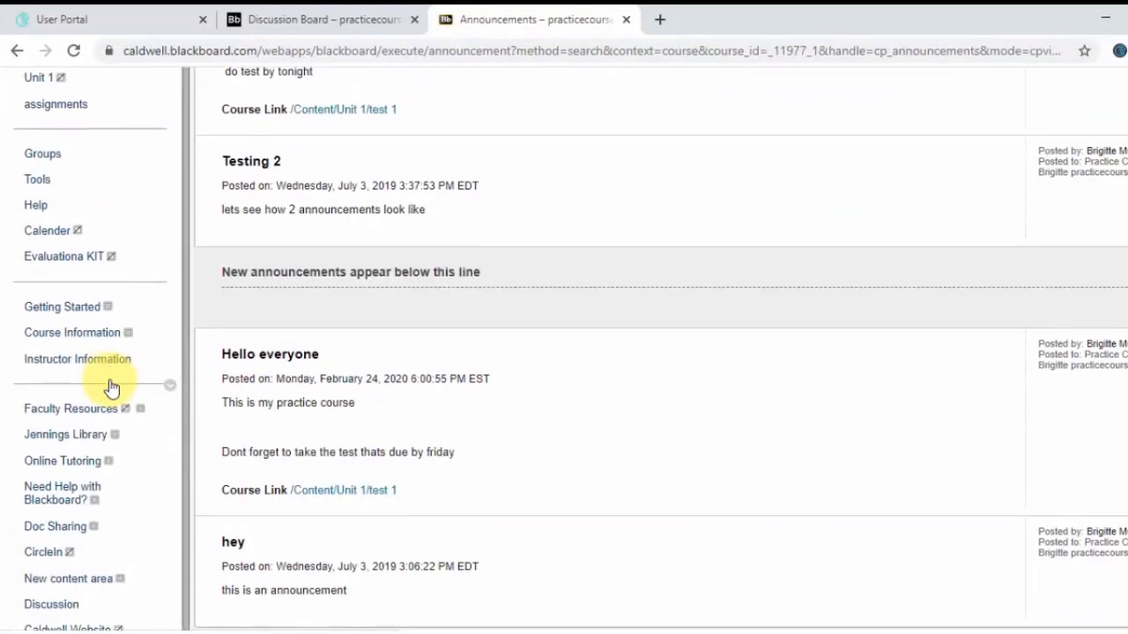
scroll(110, 386, "down", 4)
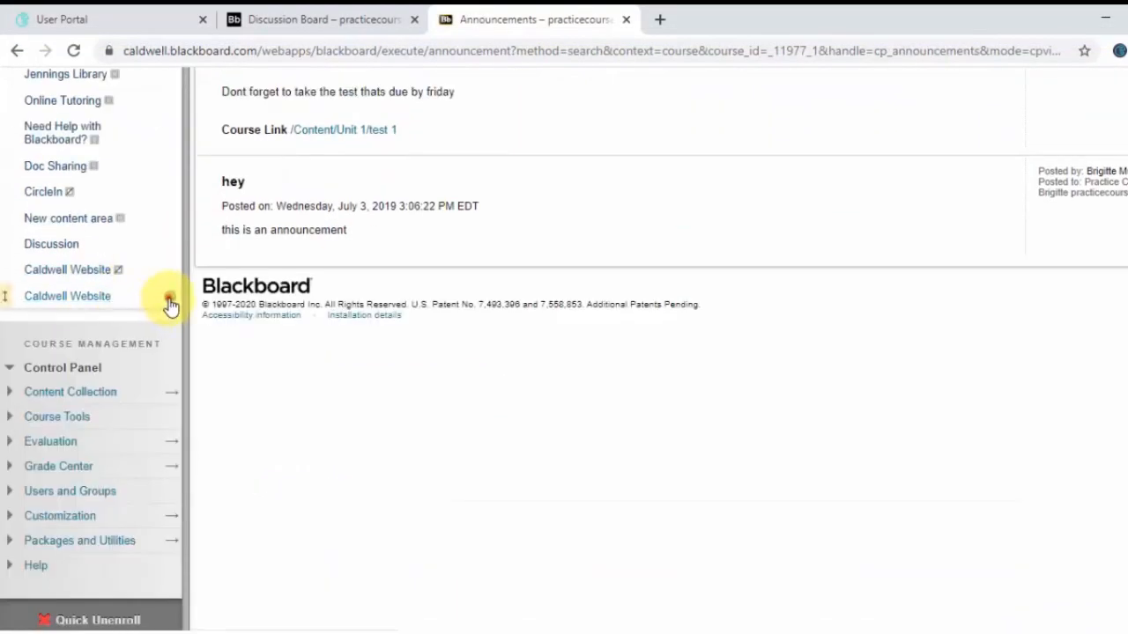
left_click(170, 304)
left_click(209, 275)
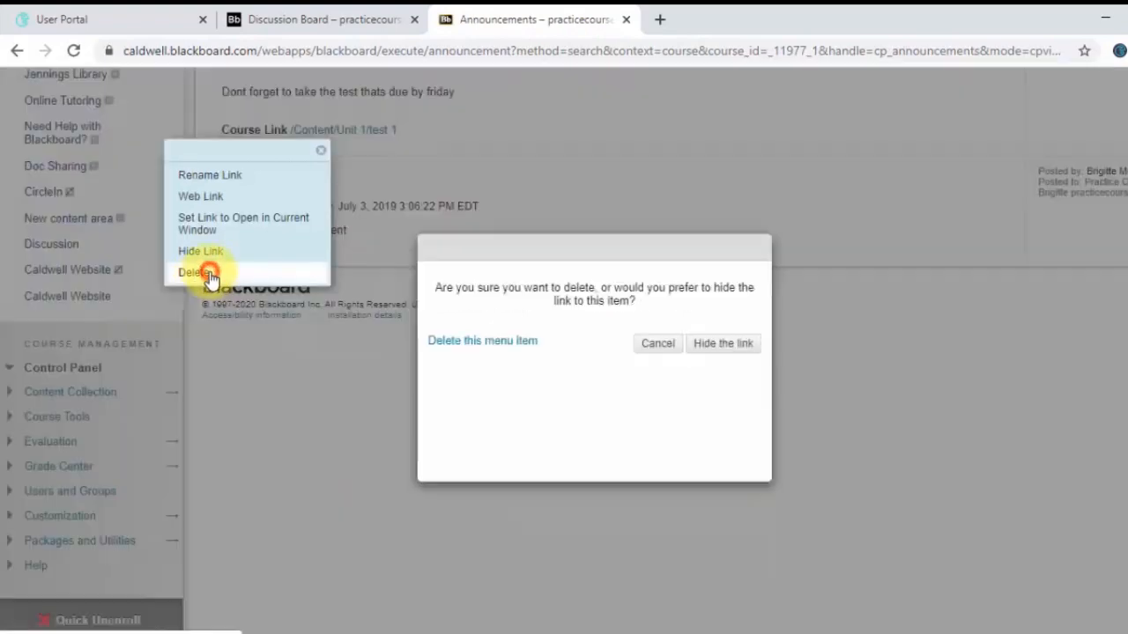
left_click(527, 344)
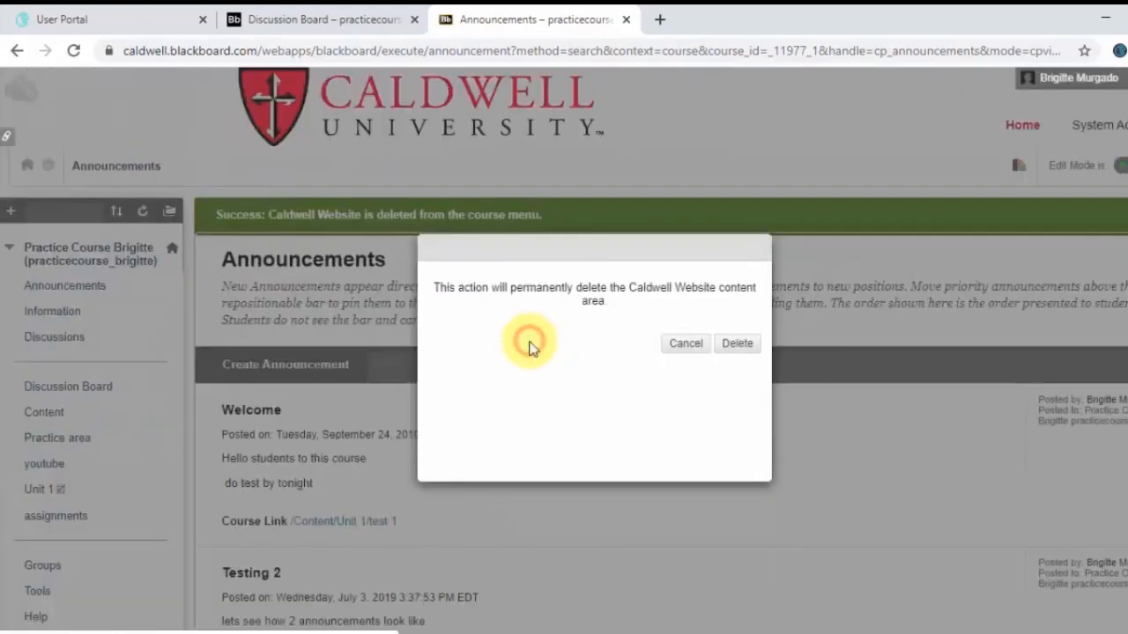
left_click(738, 345)
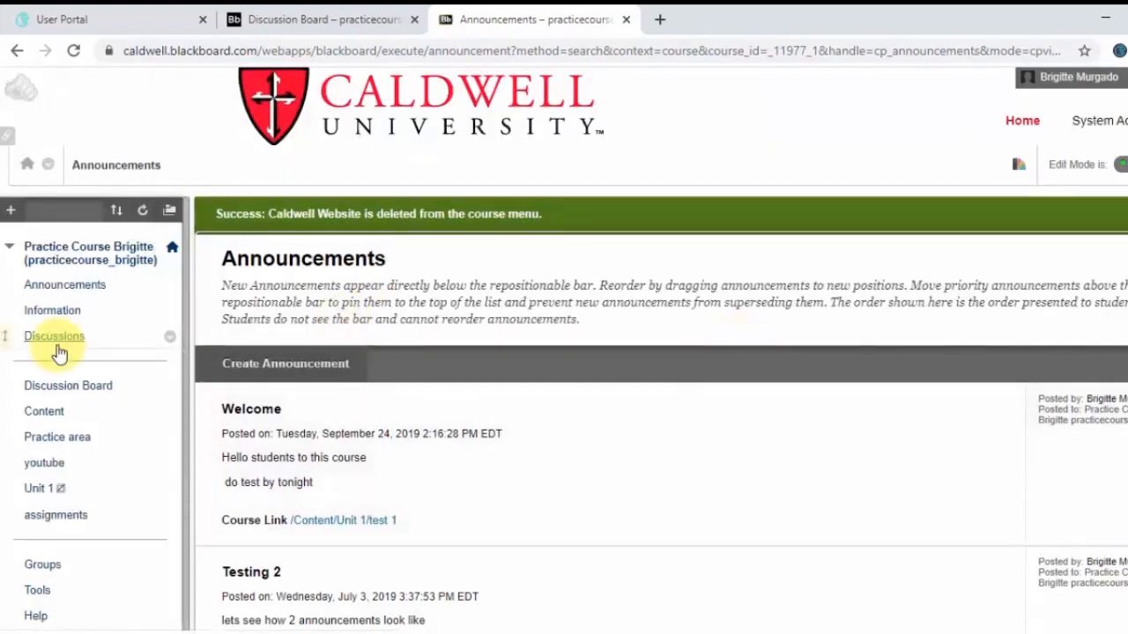
Delete the remaining Caldwell Website web link from the course menu and confirm the deletion
scroll(56, 353, "down", 7)
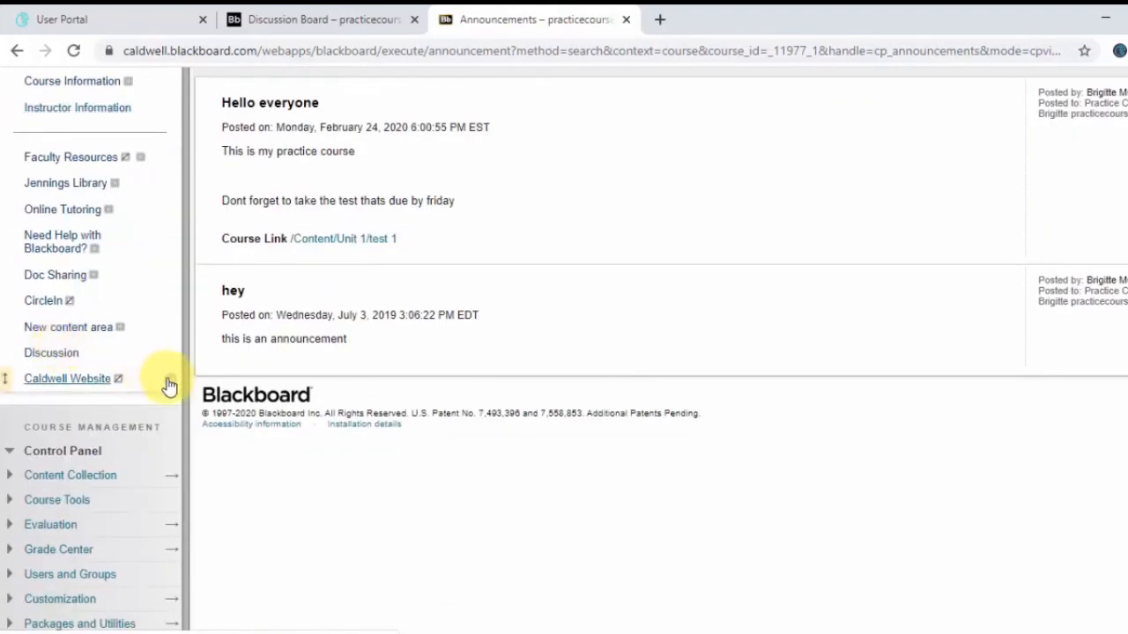
left_click(169, 386)
left_click(220, 353)
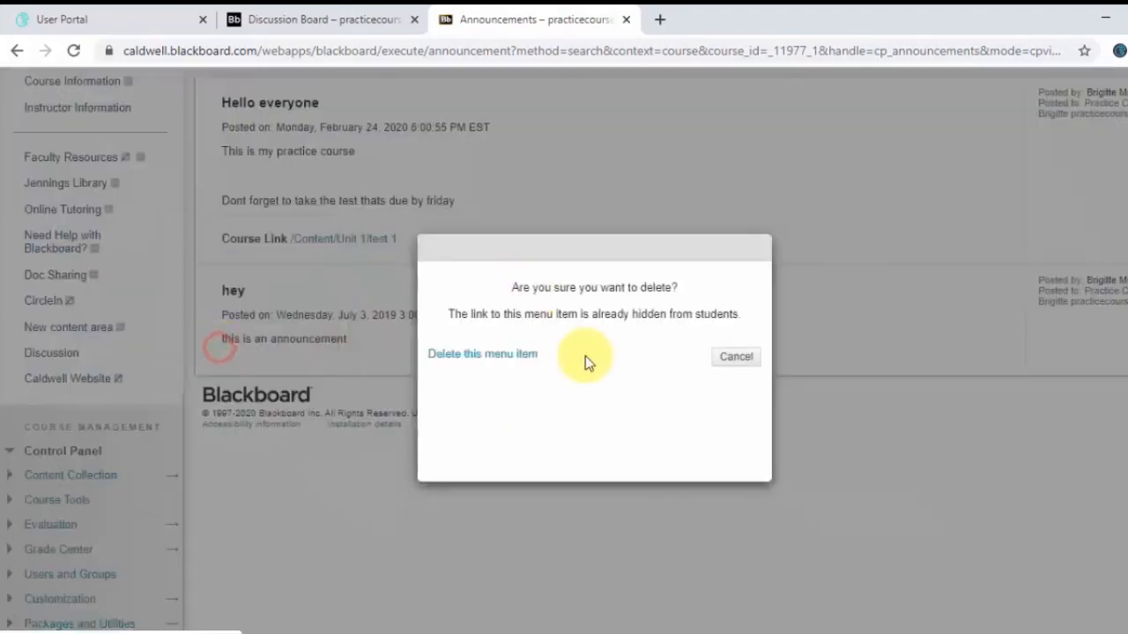
left_click(475, 356)
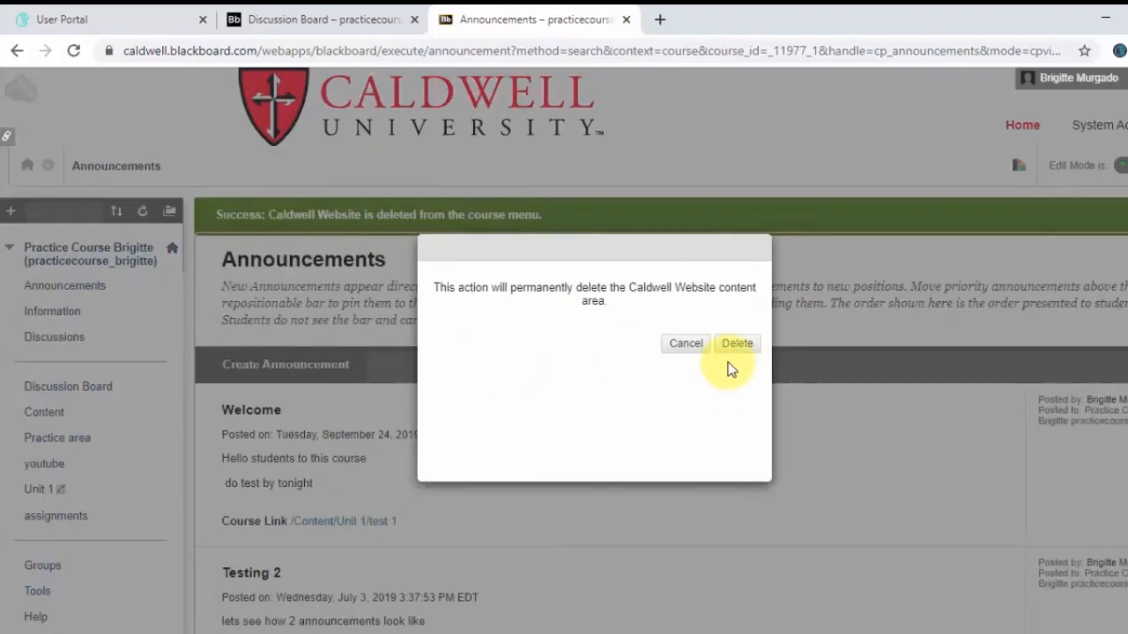
left_click(737, 344)
Delete the Discussion content area from the course menu and confirm the permanent deletion
scroll(113, 496, "down", 5)
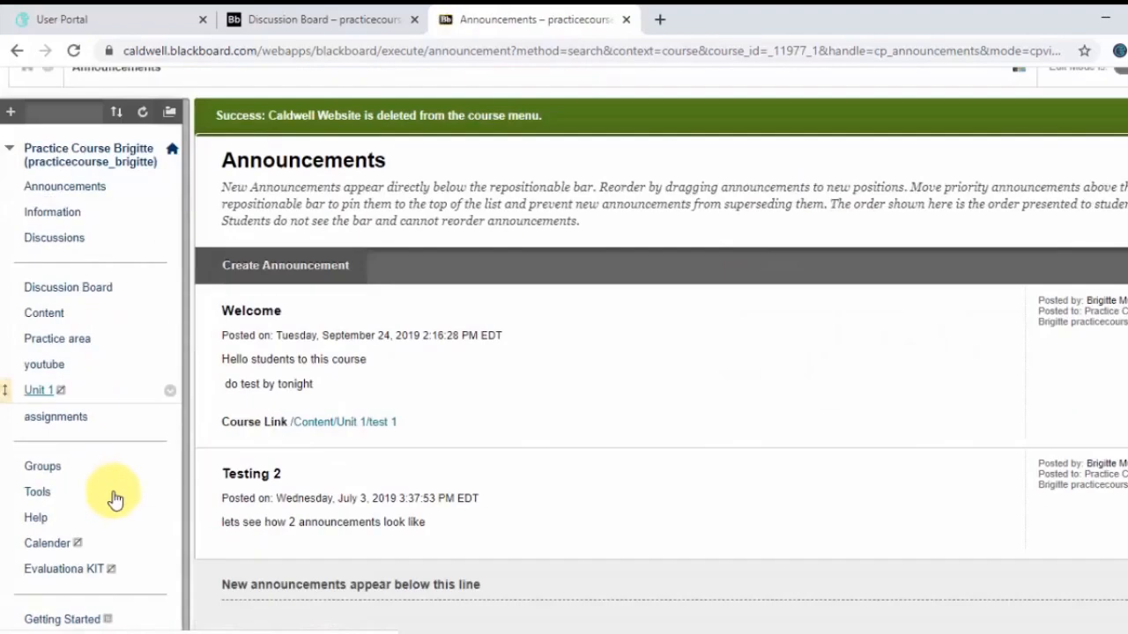
scroll(115, 499, "down", 1)
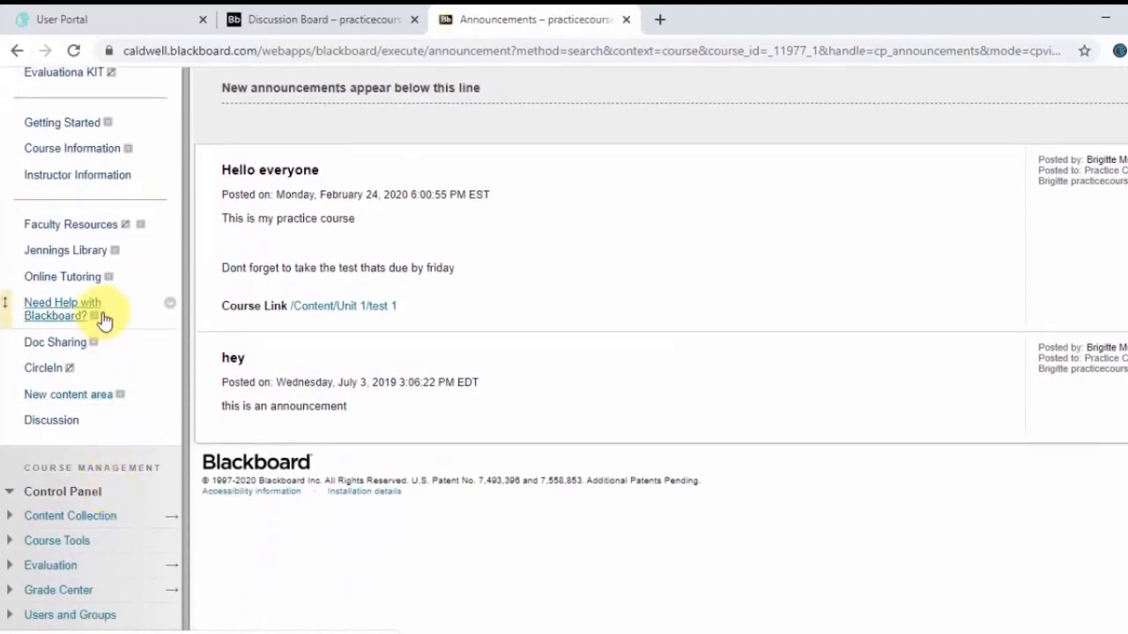
scroll(164, 429, "up", 1)
left_click(169, 434)
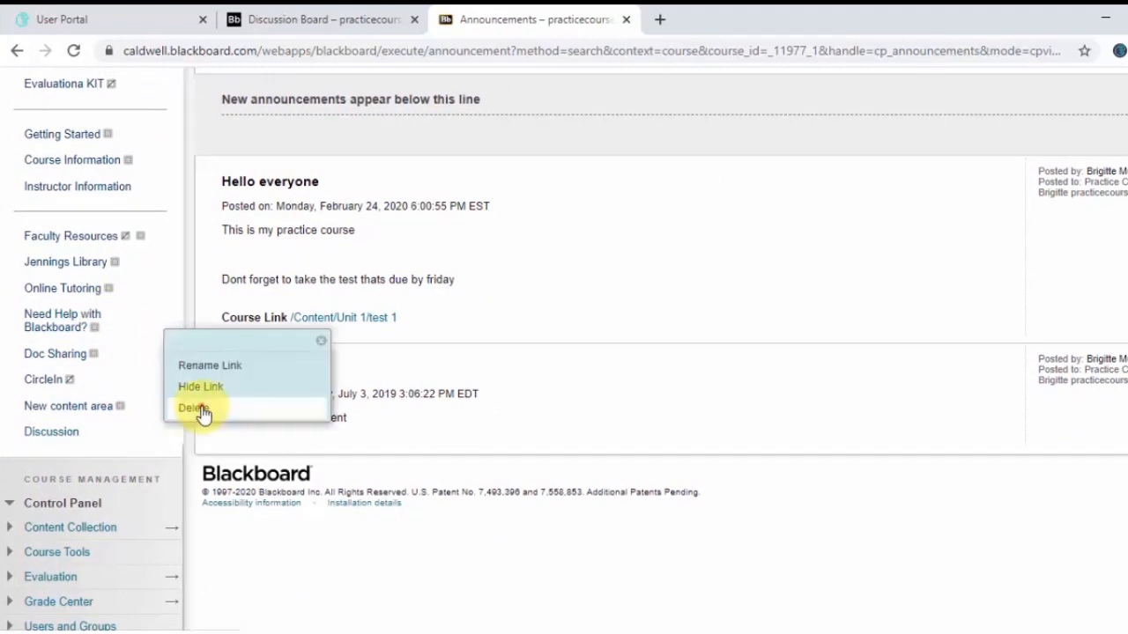
left_click(201, 409)
left_click(489, 344)
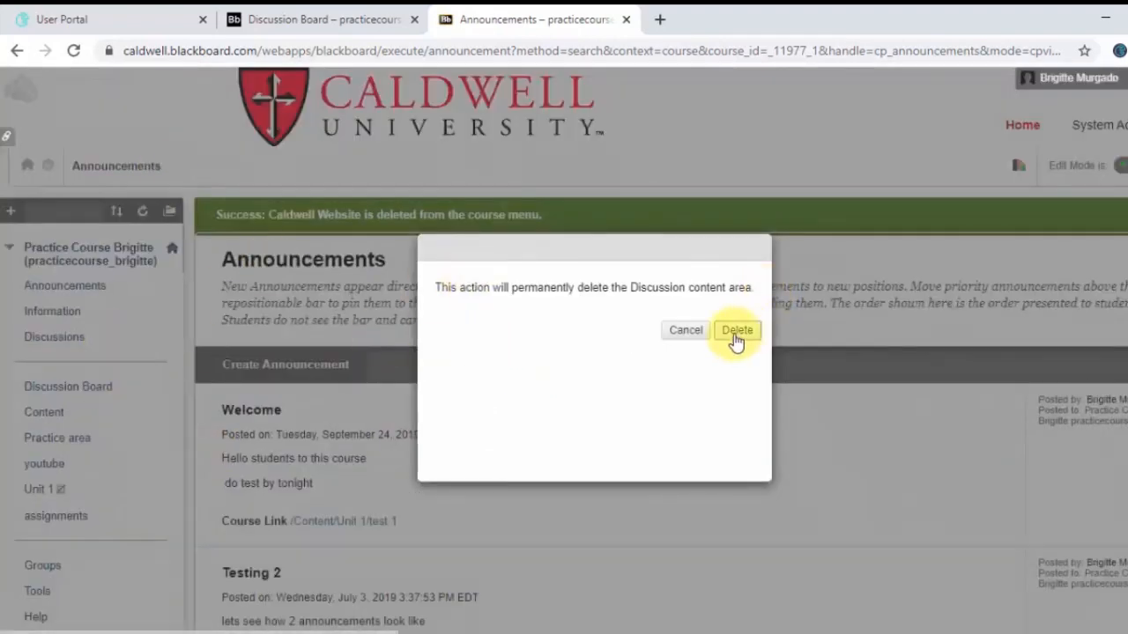
left_click(735, 332)
Move the New content area link up the course menu to just below Discussion Board
scroll(88, 427, "down", 5)
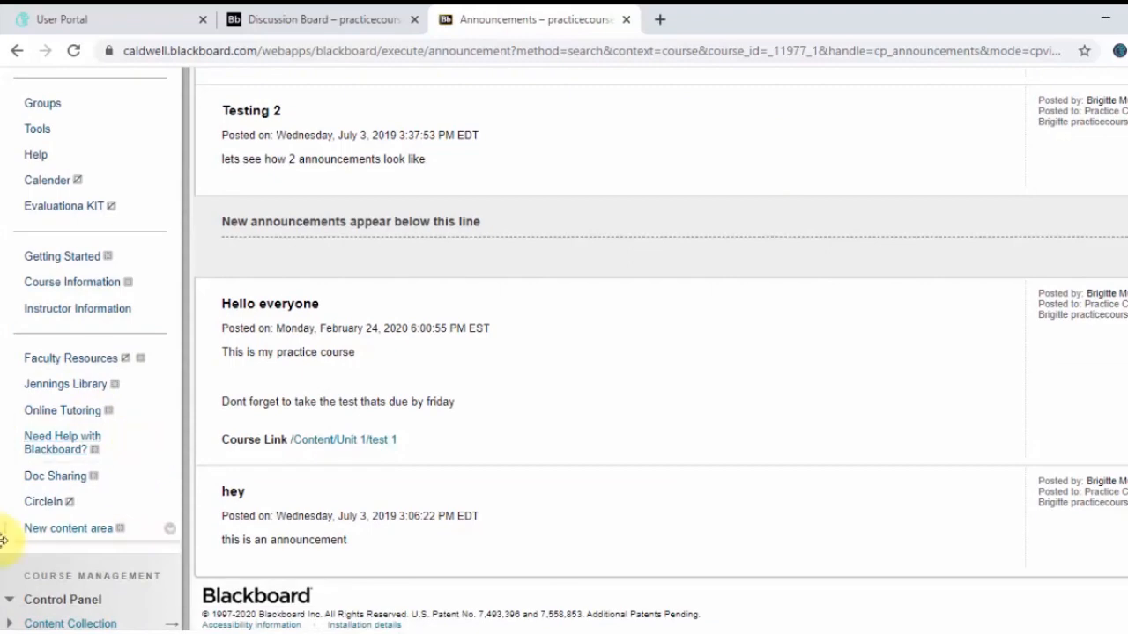
left_click_drag(6, 526, 35, 187)
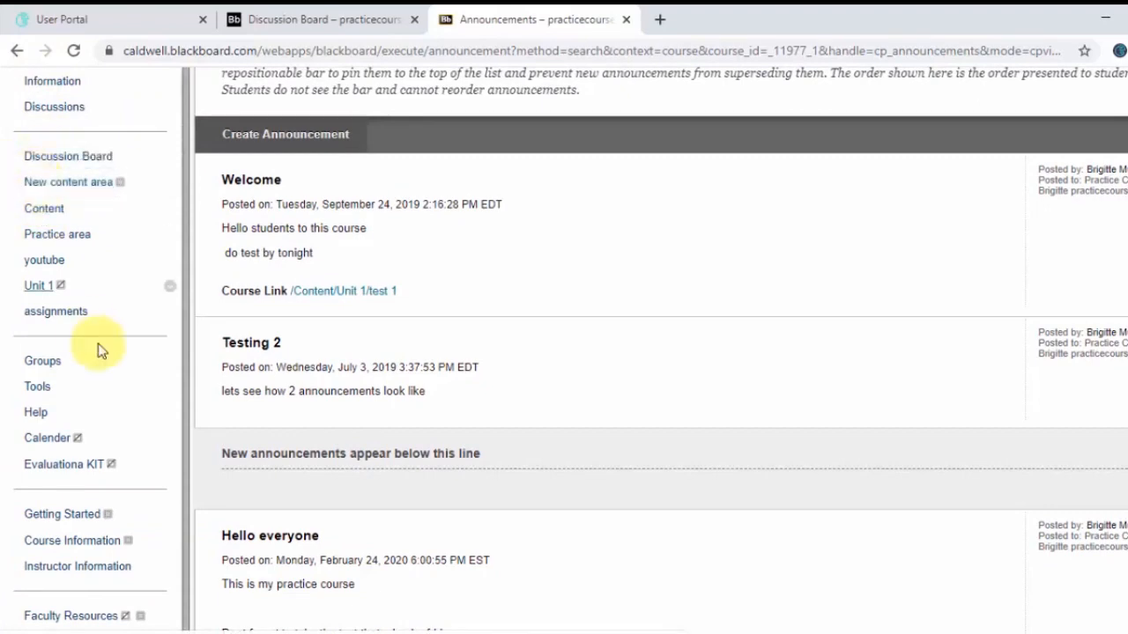
scroll(104, 361, "down", 4)
scroll(104, 361, "up", 6)
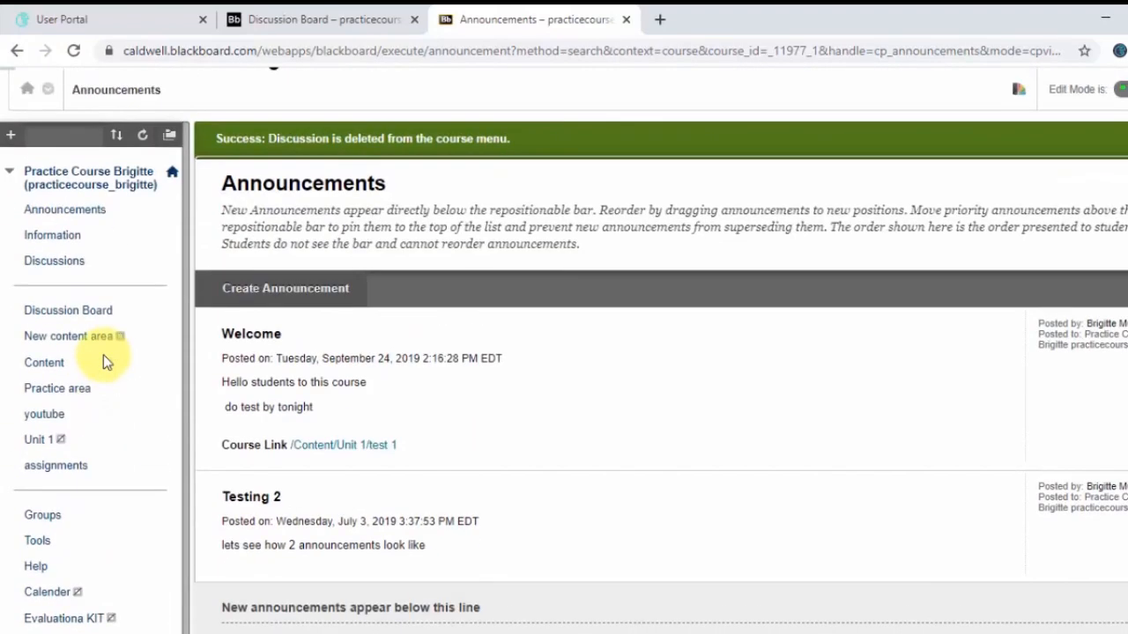
scroll(104, 362, "down", 2)
scroll(103, 355, "down", 1)
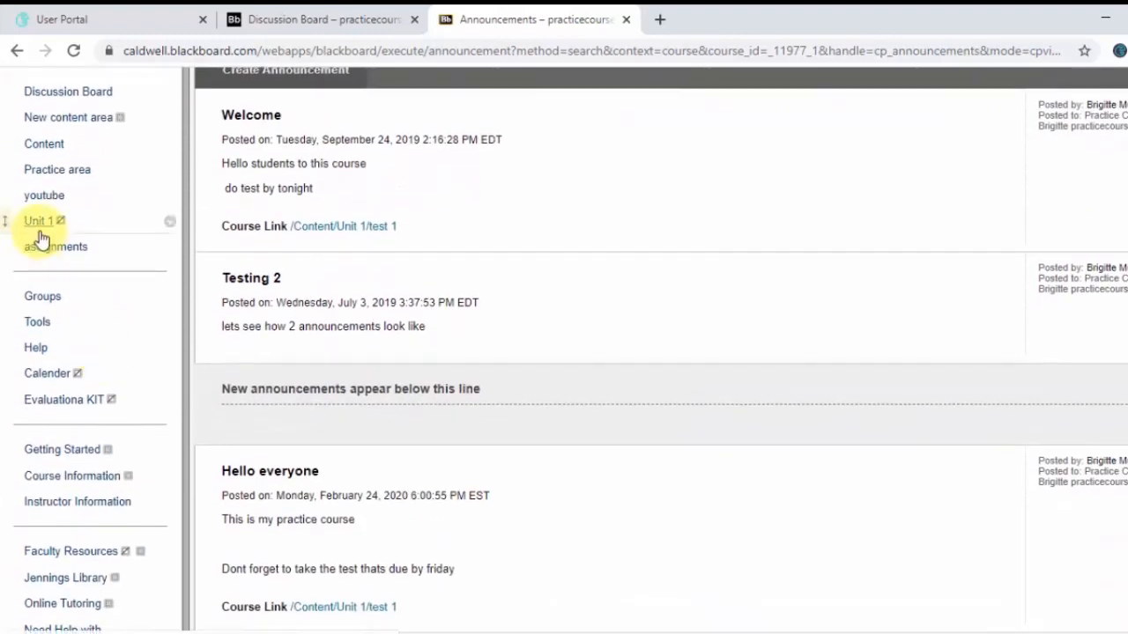
scroll(101, 398, "down", 2)
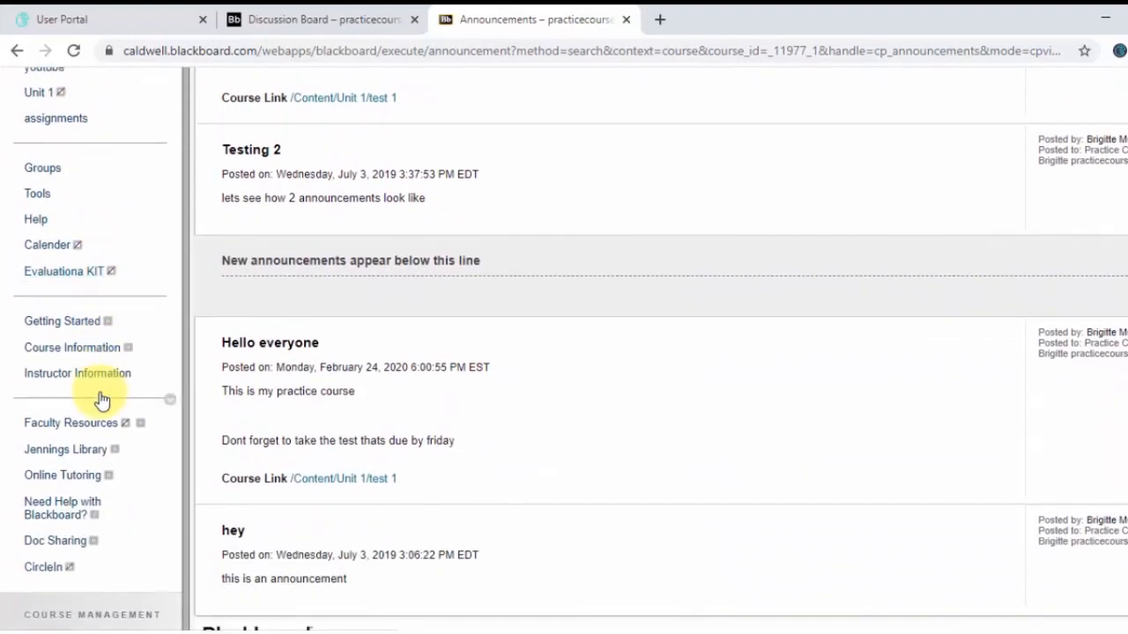
scroll(103, 384, "up", 3)
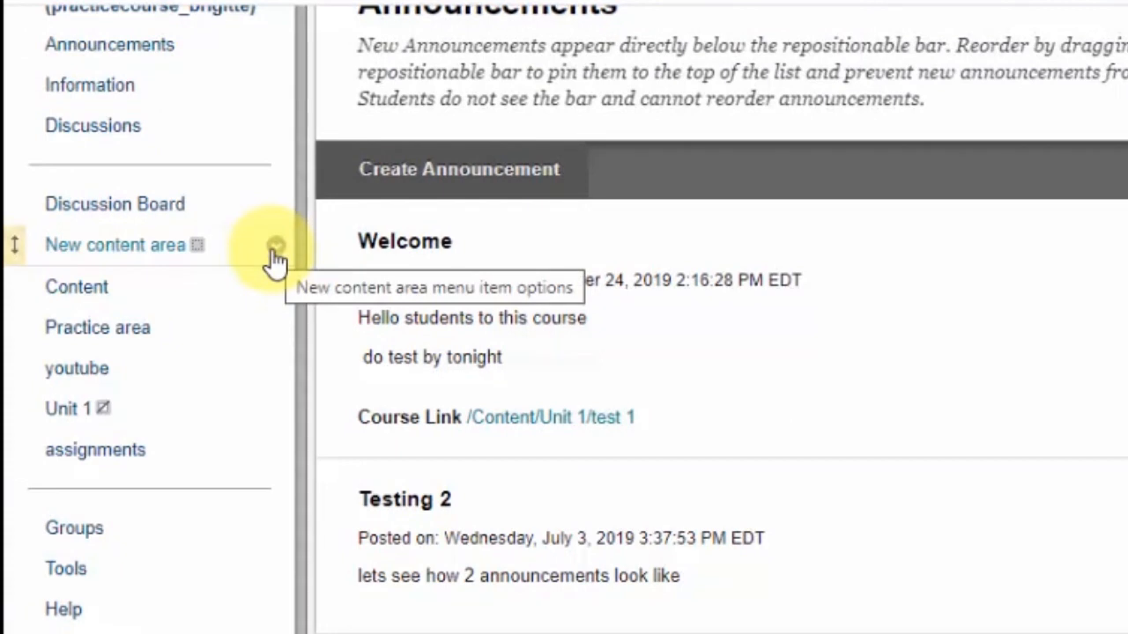
Hide the New content area link from students in the course menu
left_click(277, 250)
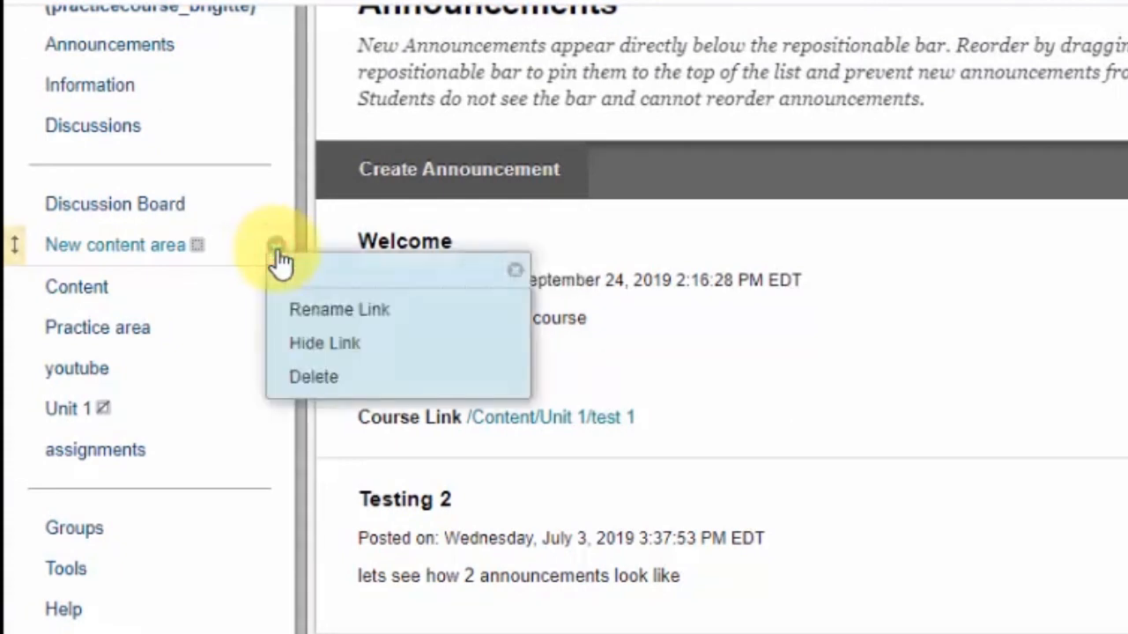
left_click(333, 346)
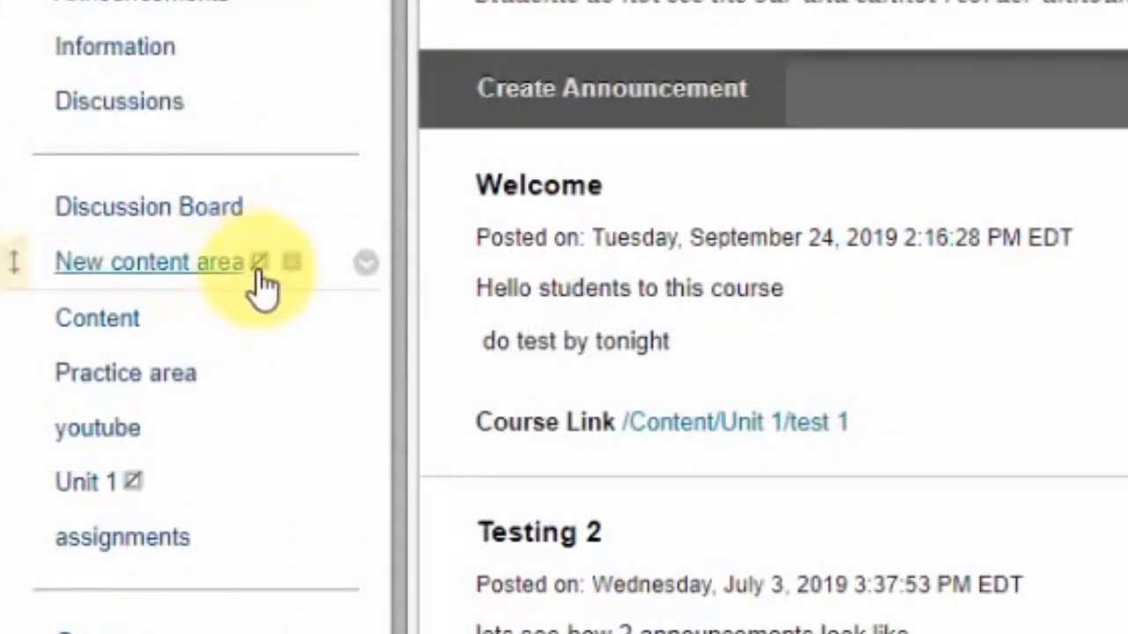
mouse_move(262, 280)
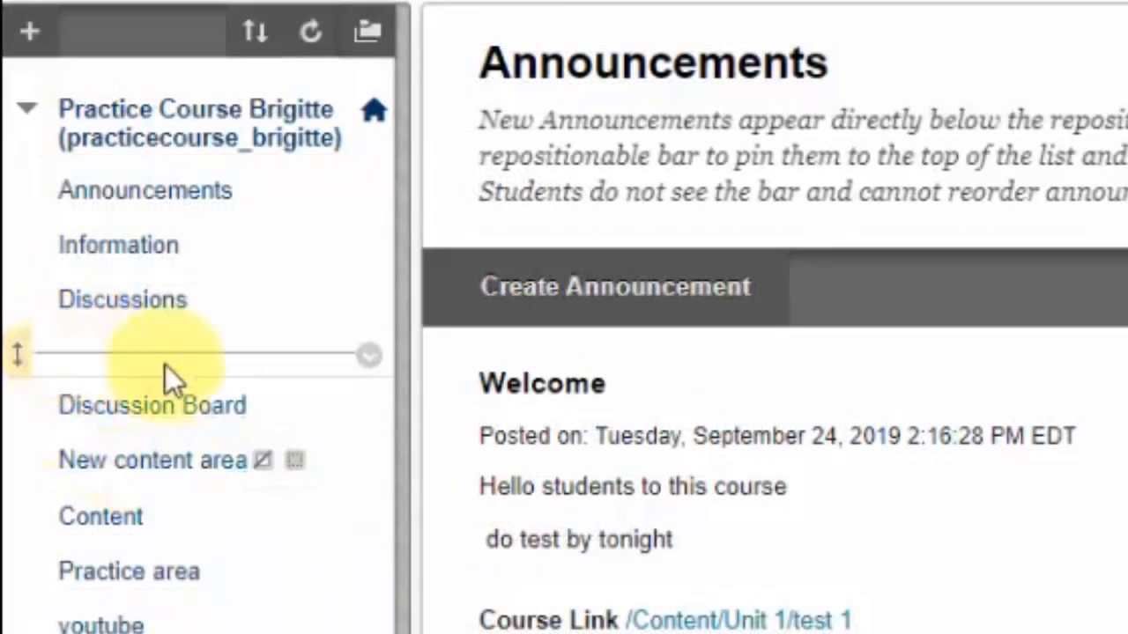
Add a divider to the course menu and move it between Need Help with Blackboard? and Doc Sharing
left_click(37, 27)
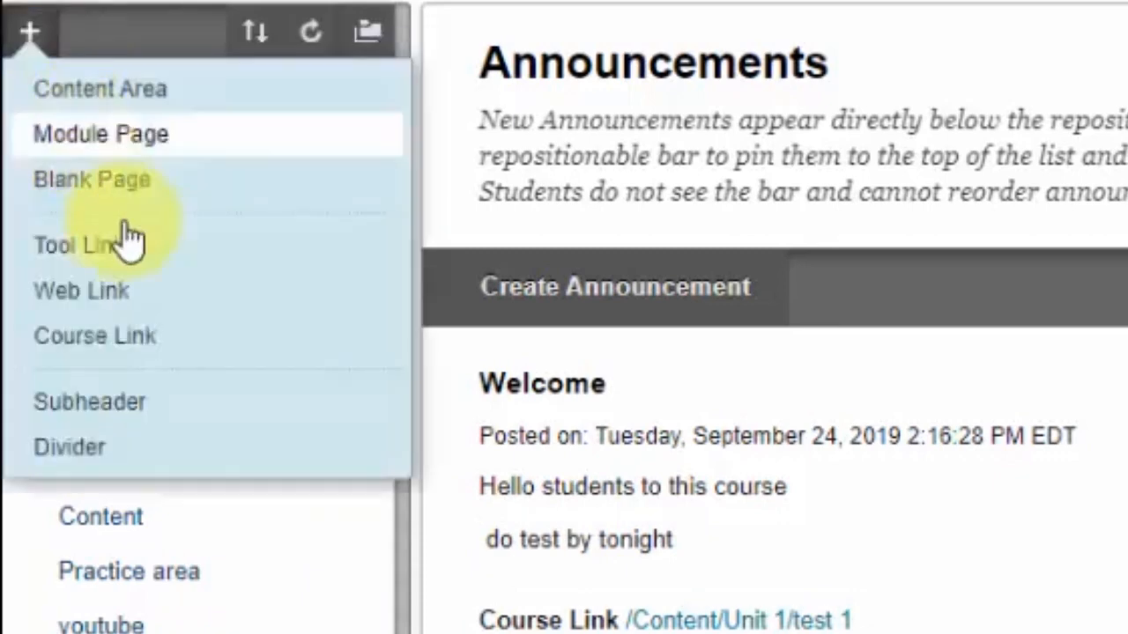
left_click(72, 447)
scroll(115, 534, "down", 10)
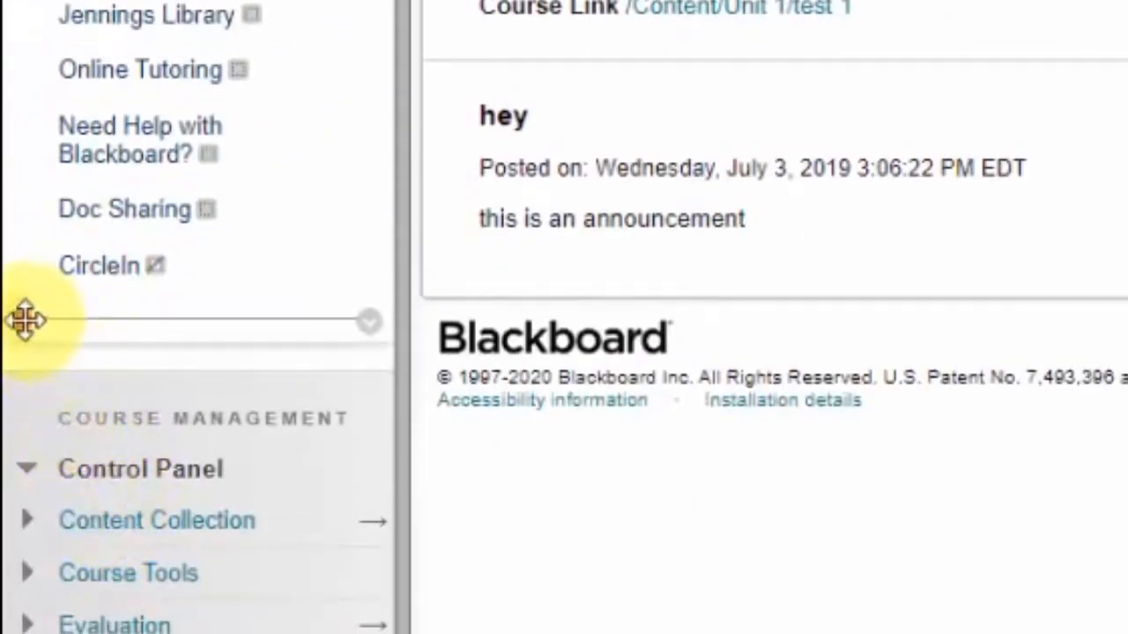
left_click_drag(26, 320, 35, 199)
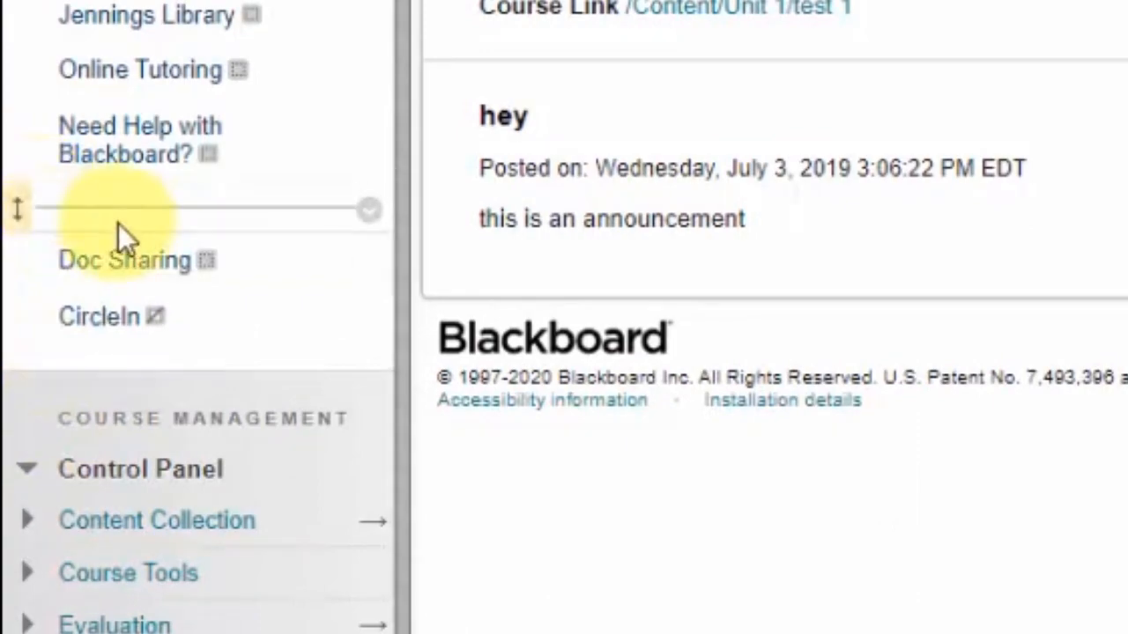
Add a subheader named Course work and move it to just above Discussion Board in the course menu
scroll(118, 223, "up", 8)
scroll(118, 234, "up", 3)
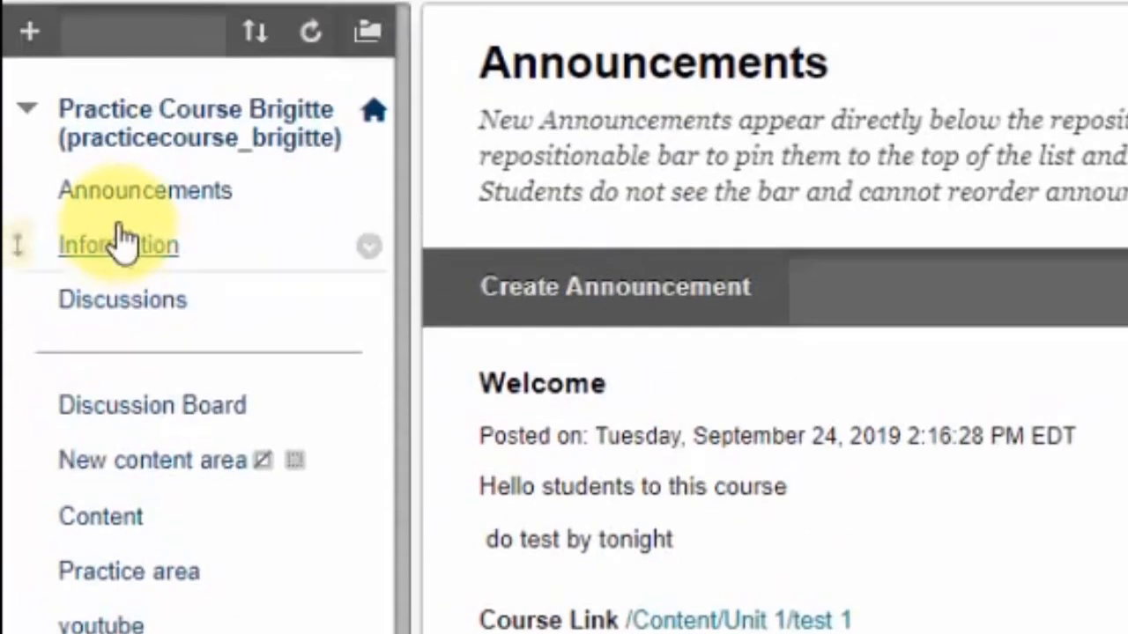
left_click(30, 32)
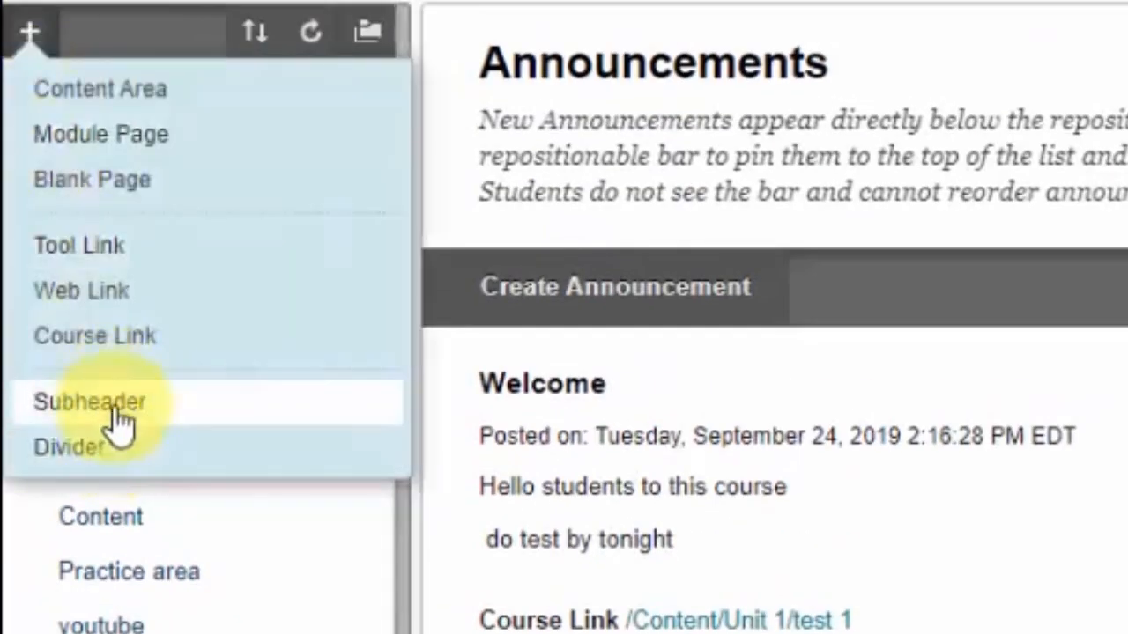
left_click(120, 418)
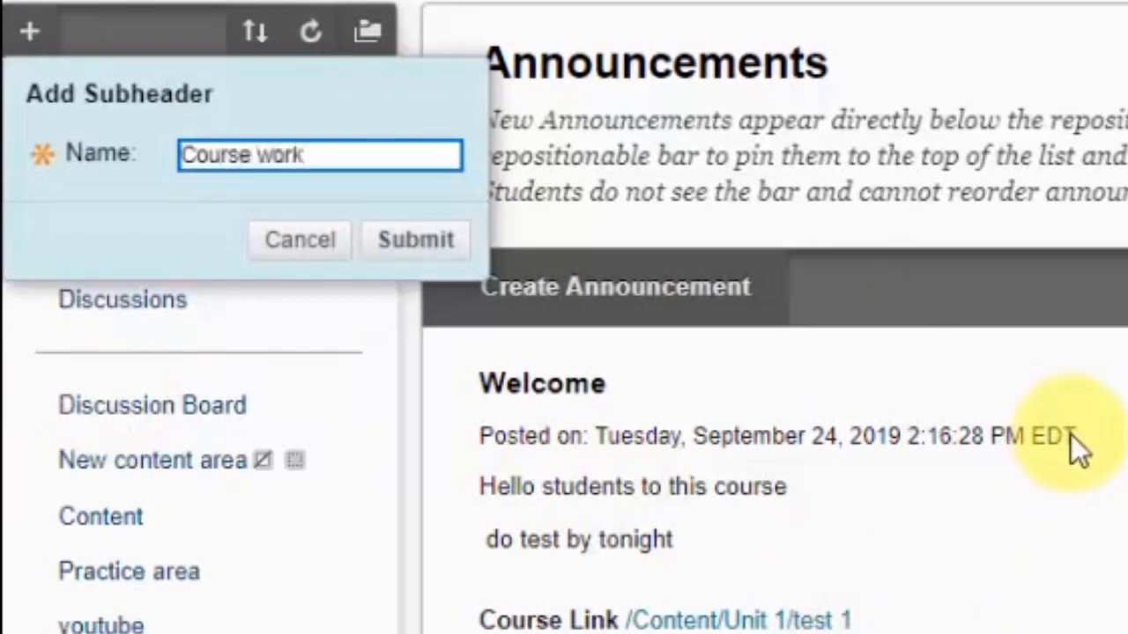
left_click(438, 228)
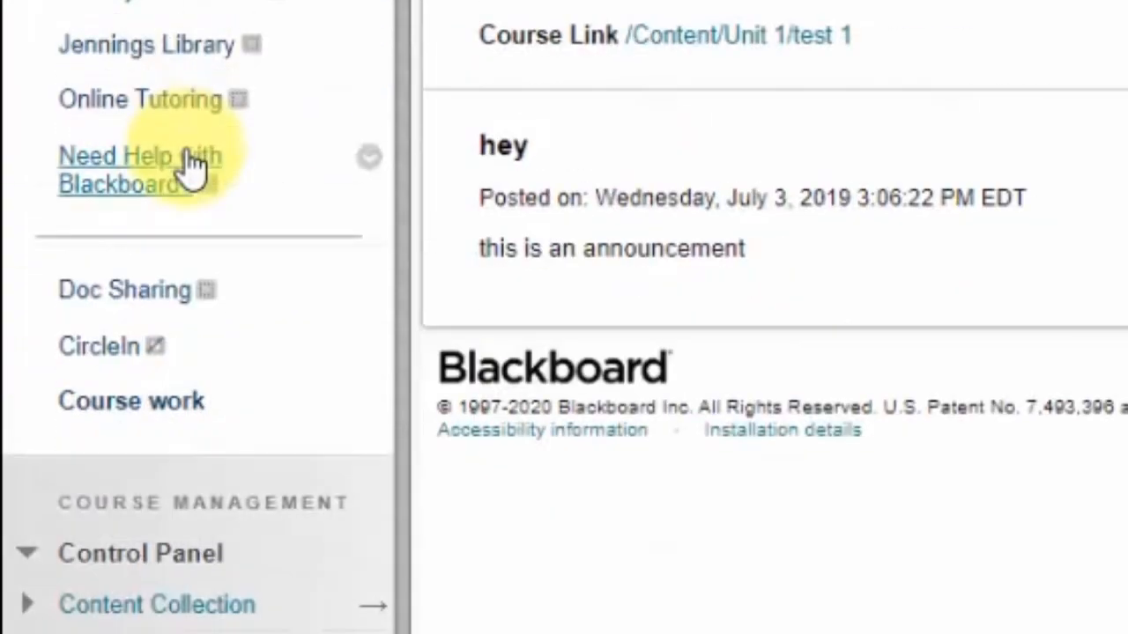
left_click_drag(22, 392, 35, 4)
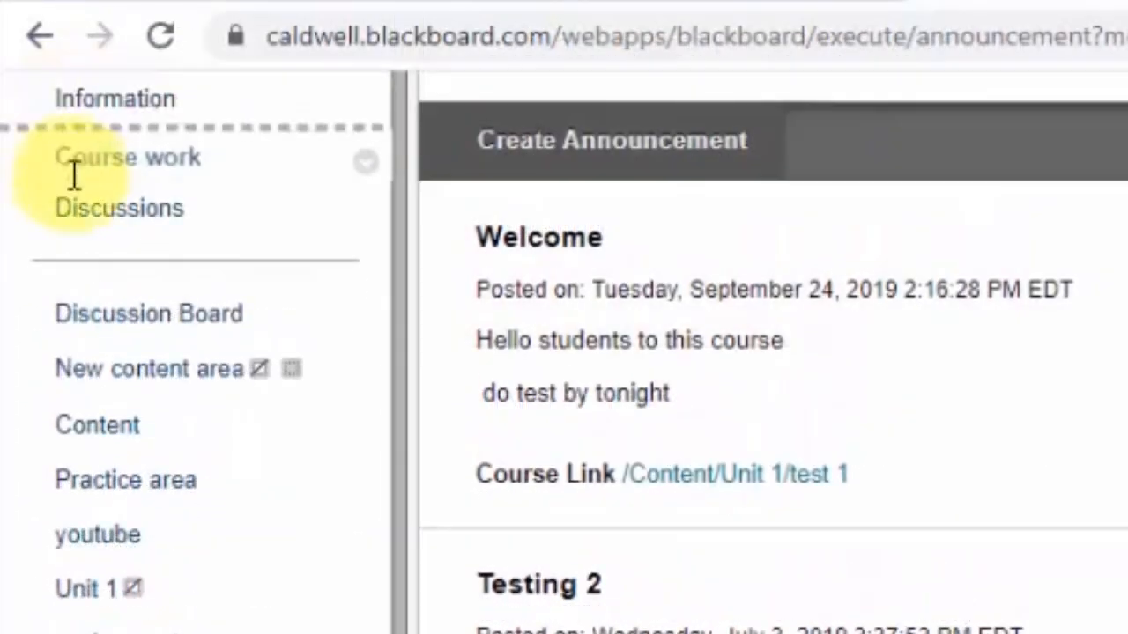
left_click_drag(73, 177, 75, 264)
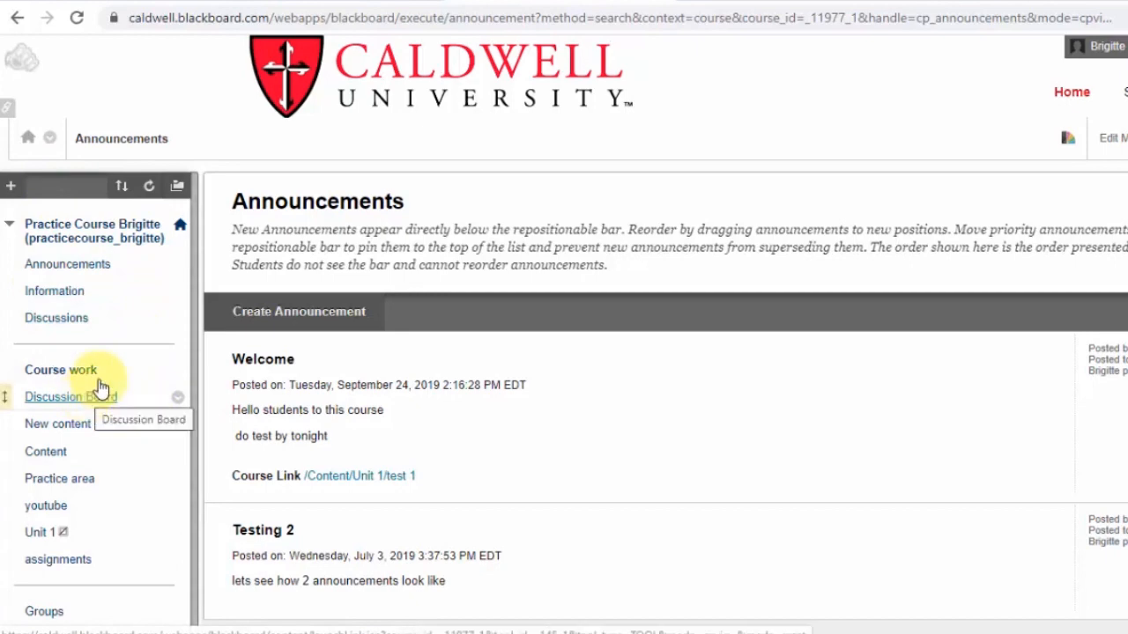
Enter Student Preview mode and review the course menu as students see it
scroll(150, 521, "down", 6)
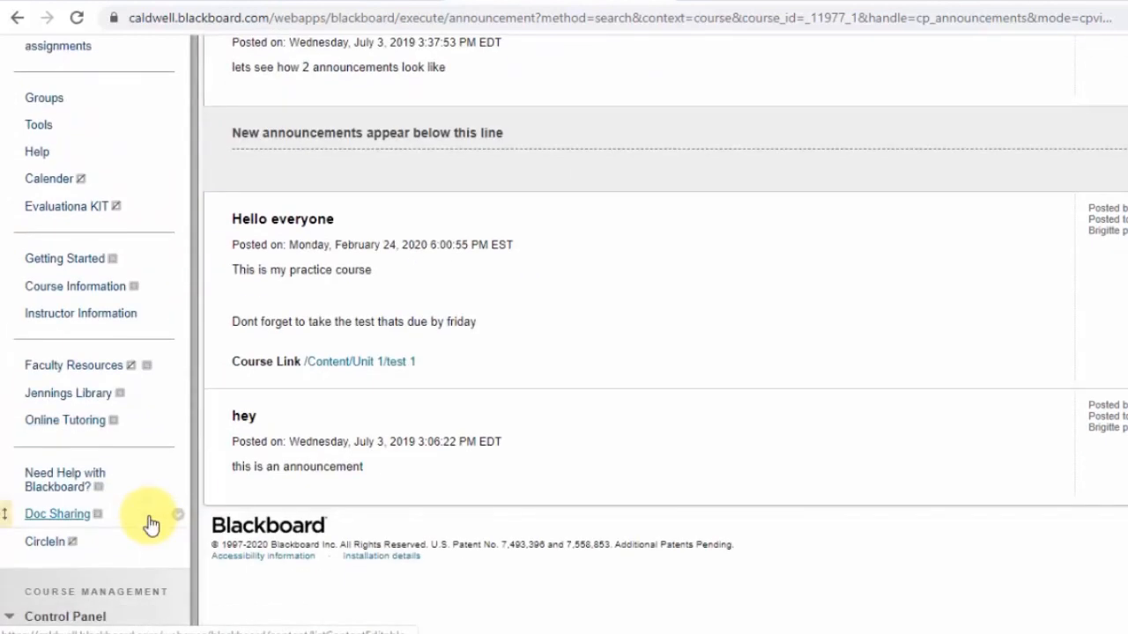
scroll(151, 497, "up", 6)
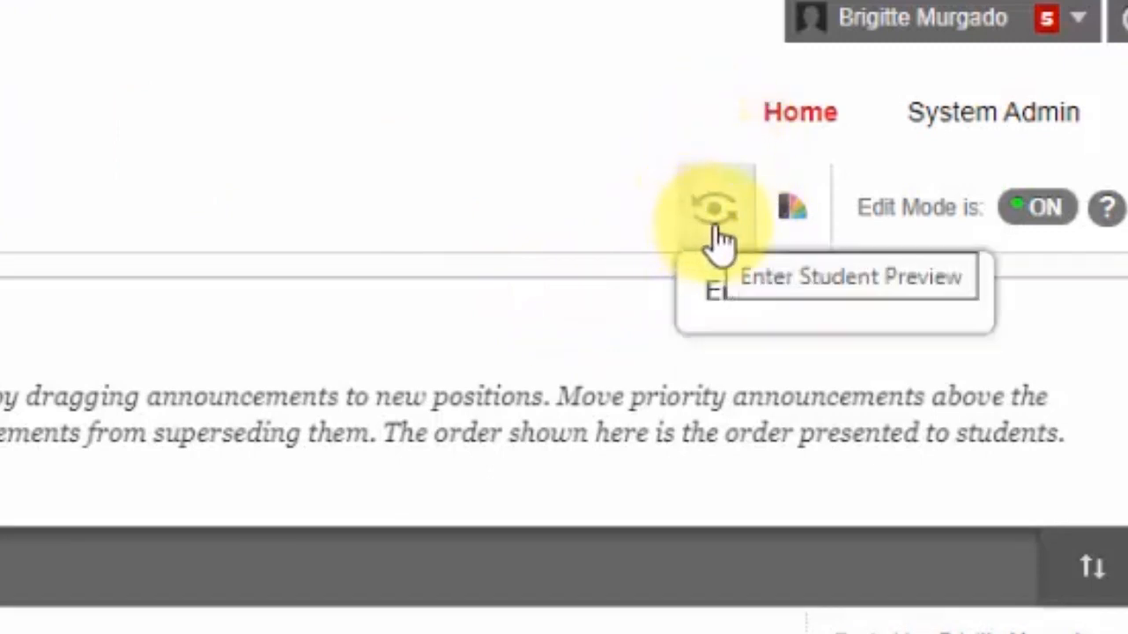
left_click(714, 211)
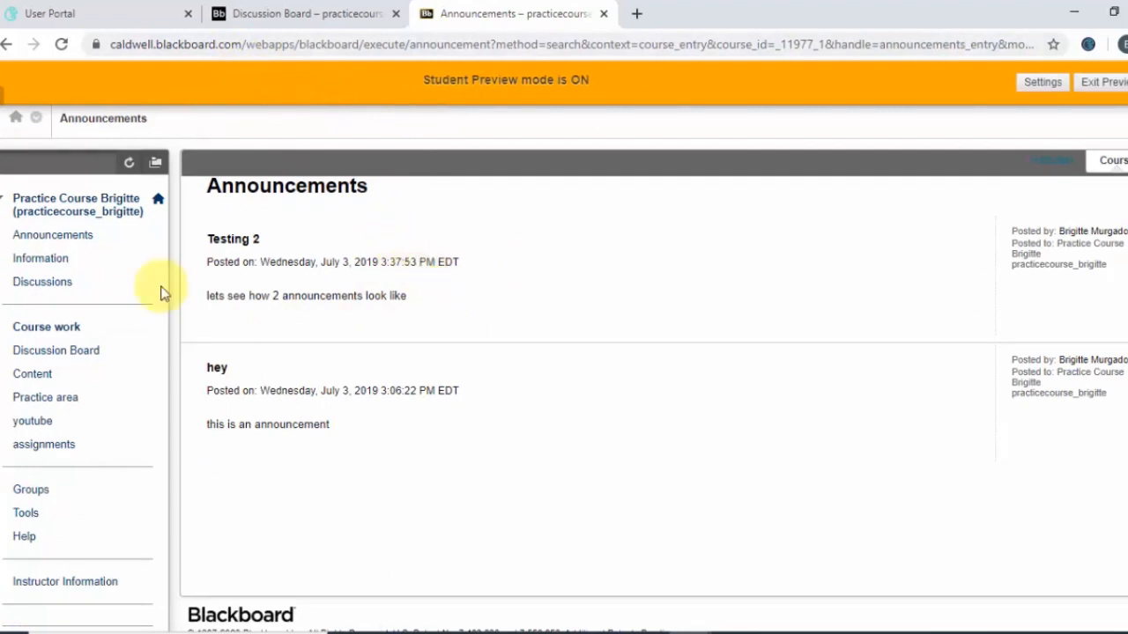
scroll(131, 391, "down", 1)
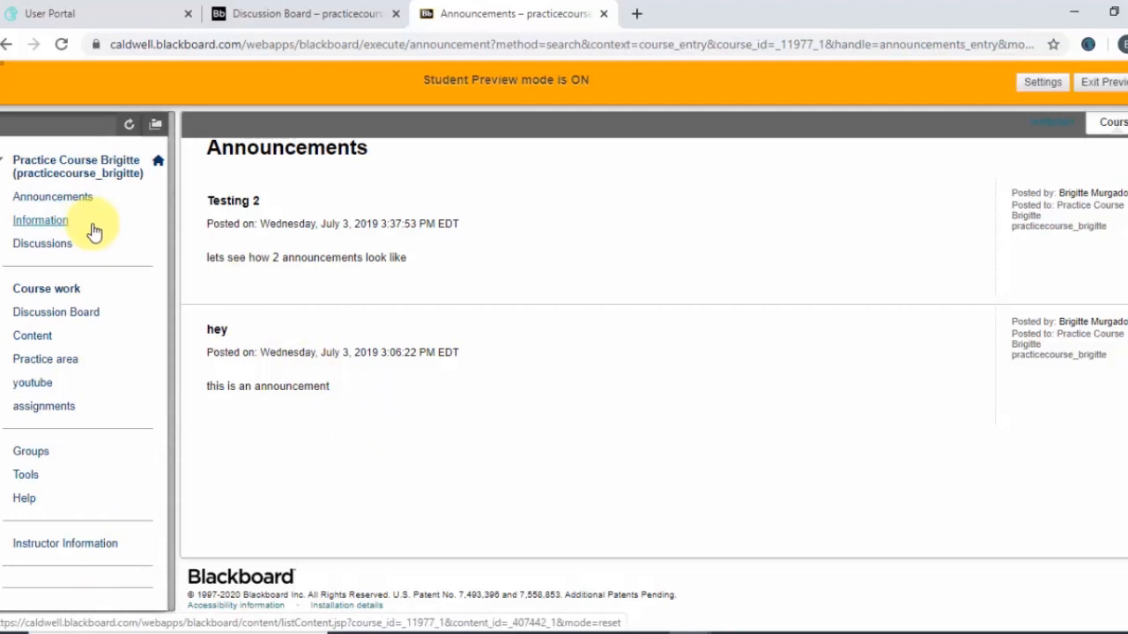
scroll(385, 320, "up", 1)
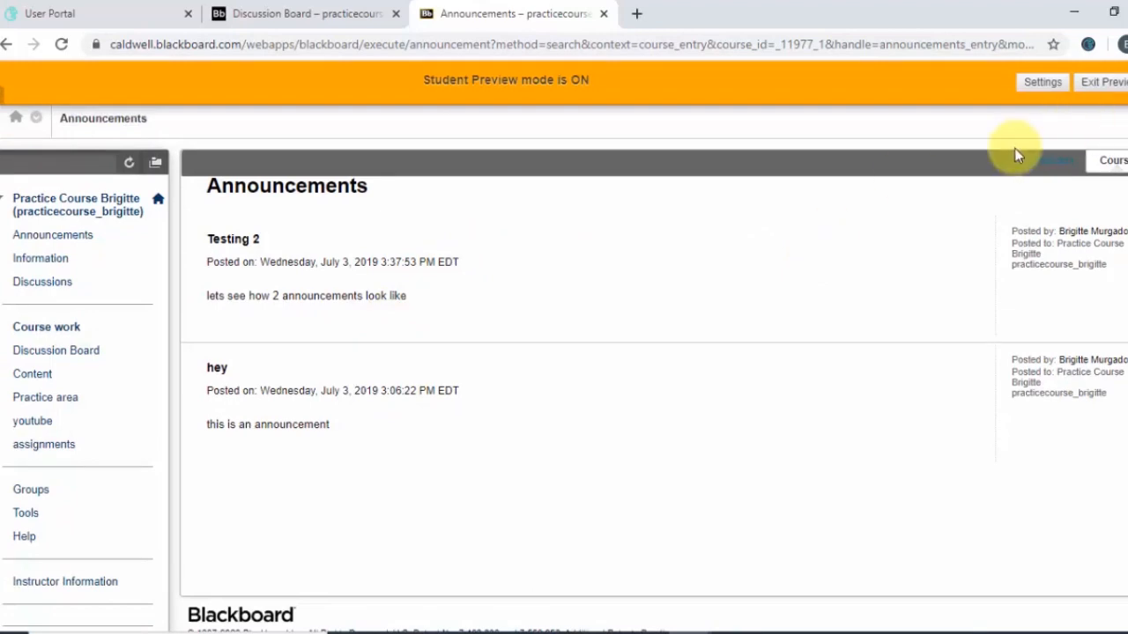
Open the Content area and its Unit 1 folder in student preview and review the listed items
left_click(42, 376)
scroll(466, 438, "down", 5)
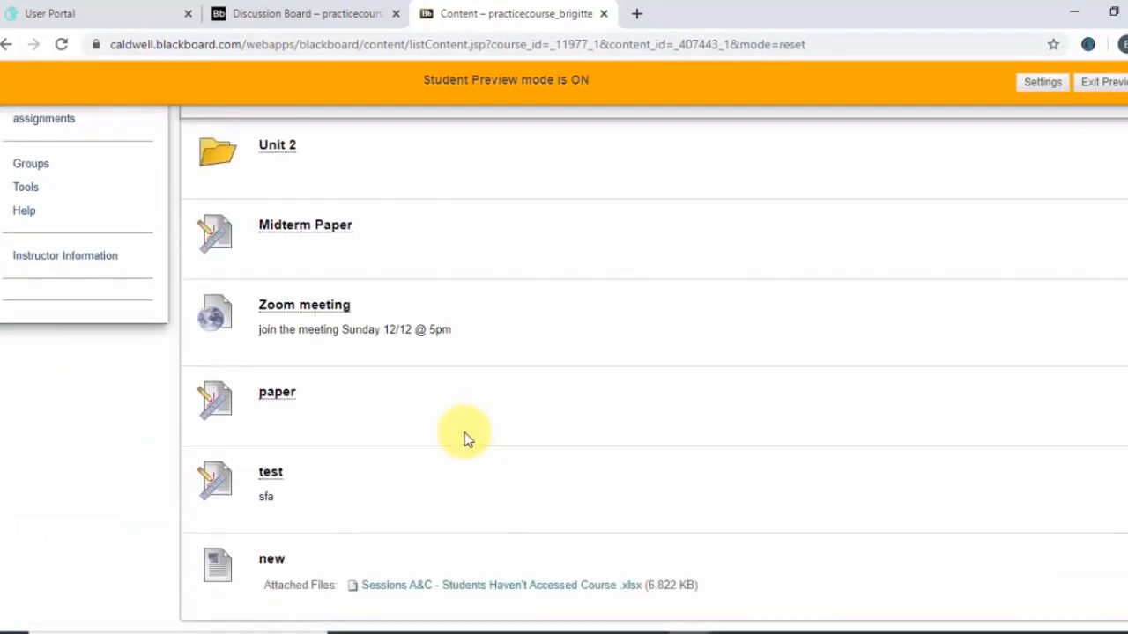
scroll(278, 236, "up", 2)
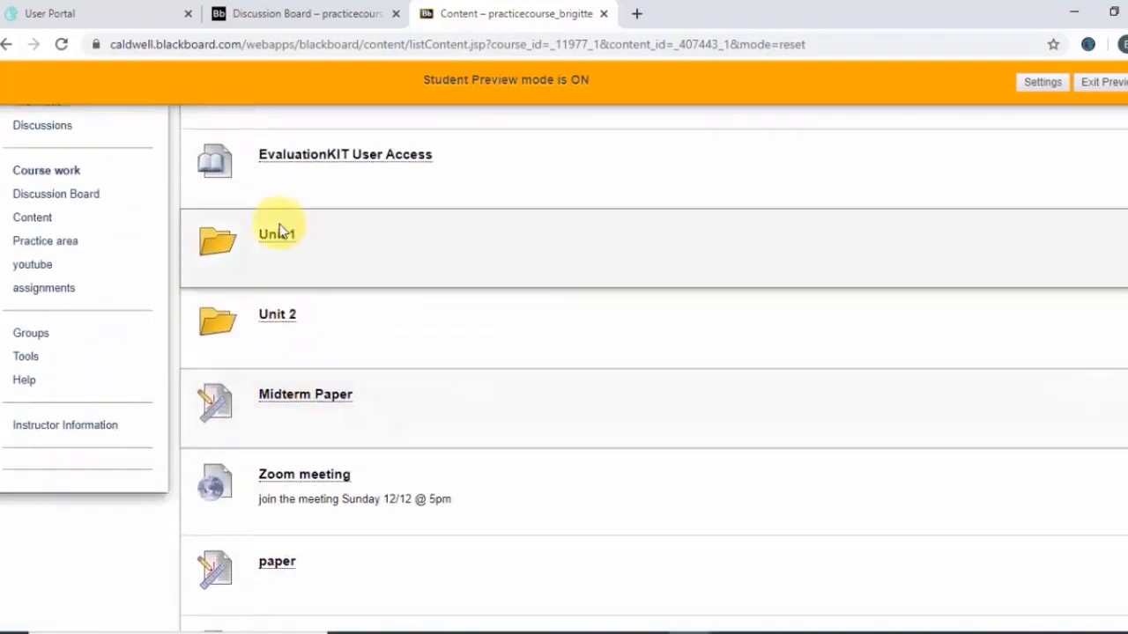
left_click(276, 236)
scroll(429, 431, "down", 5)
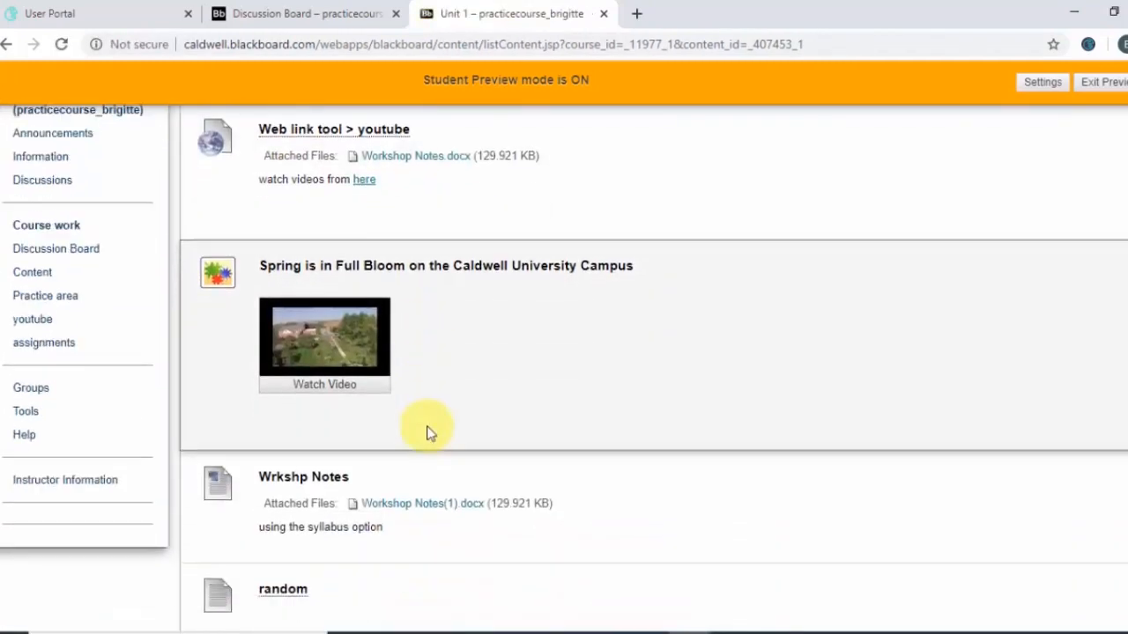
scroll(426, 432, "up", 10)
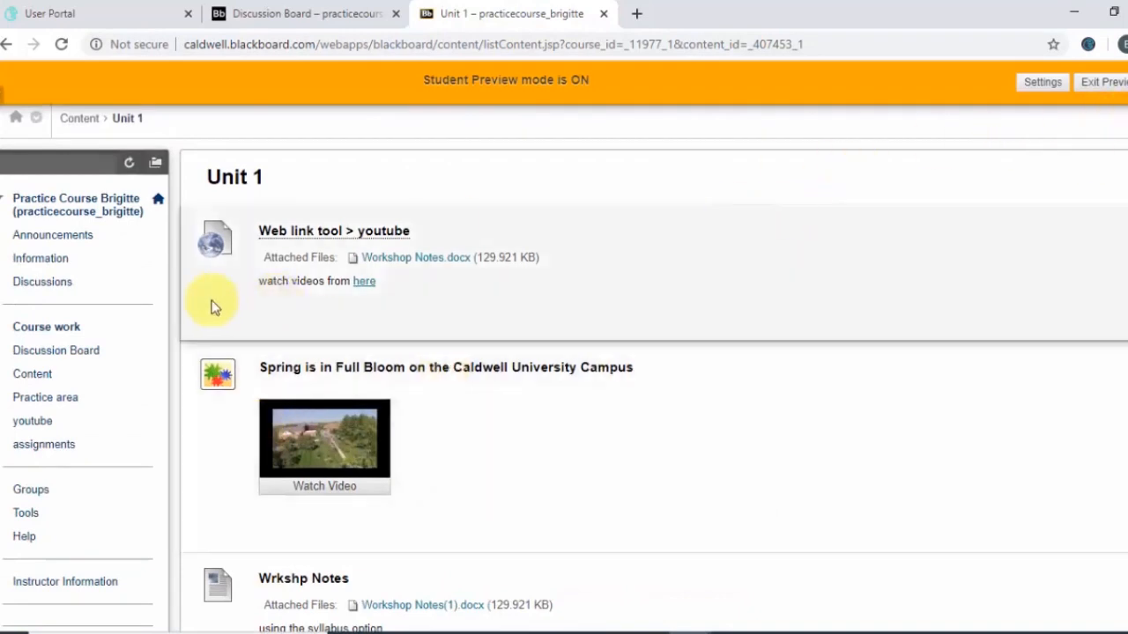
scroll(225, 401, "down", 5)
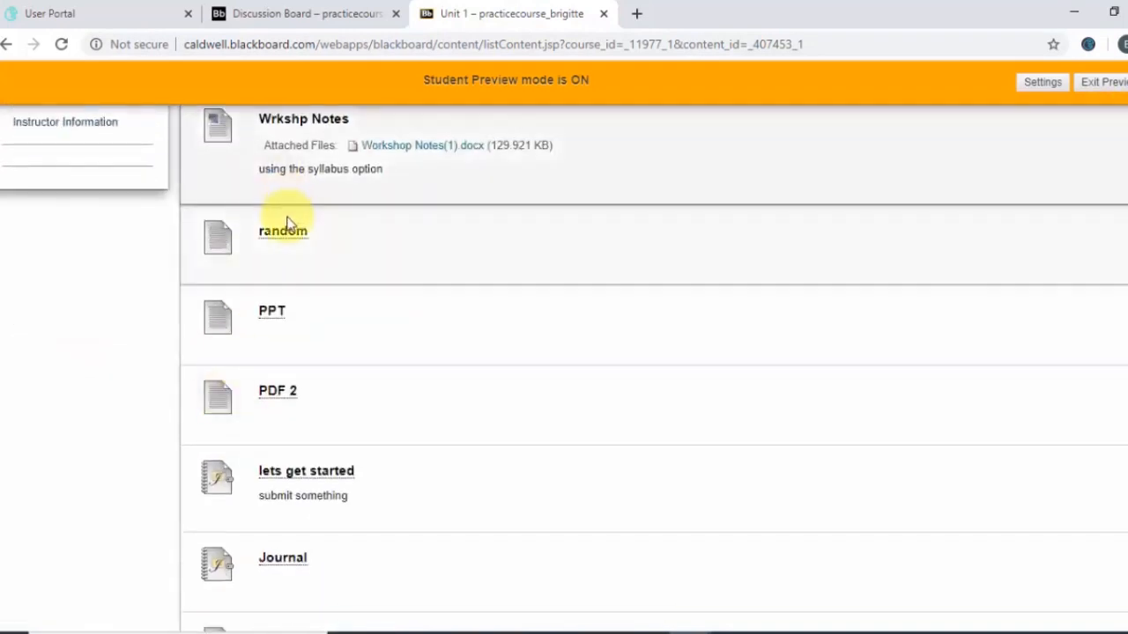
scroll(279, 370, "down", 1)
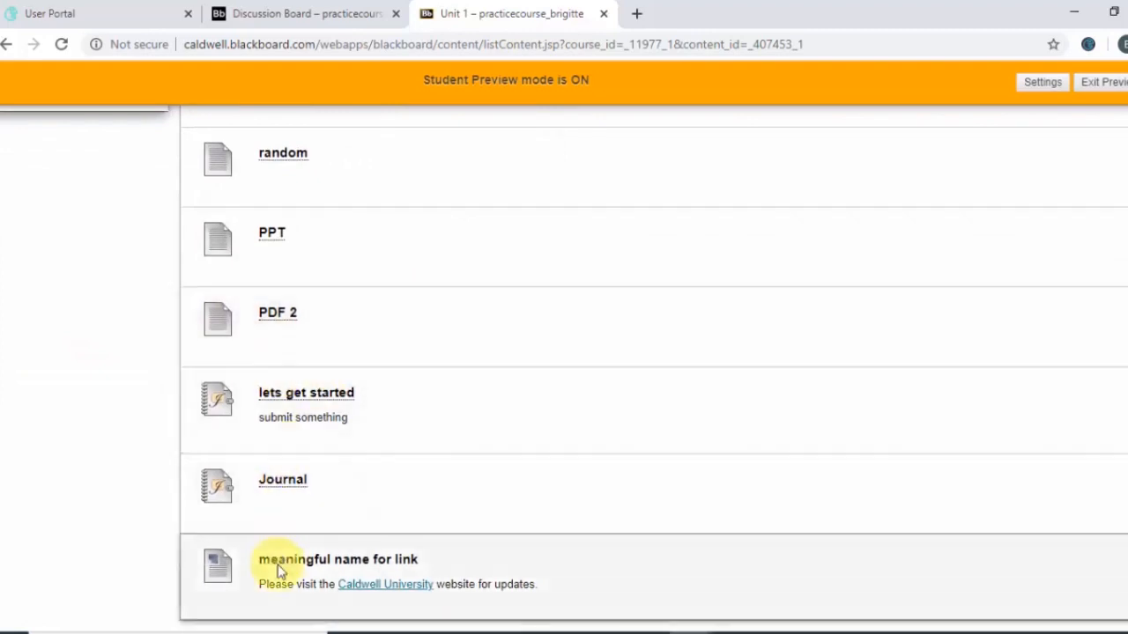
scroll(278, 565, "up", 5)
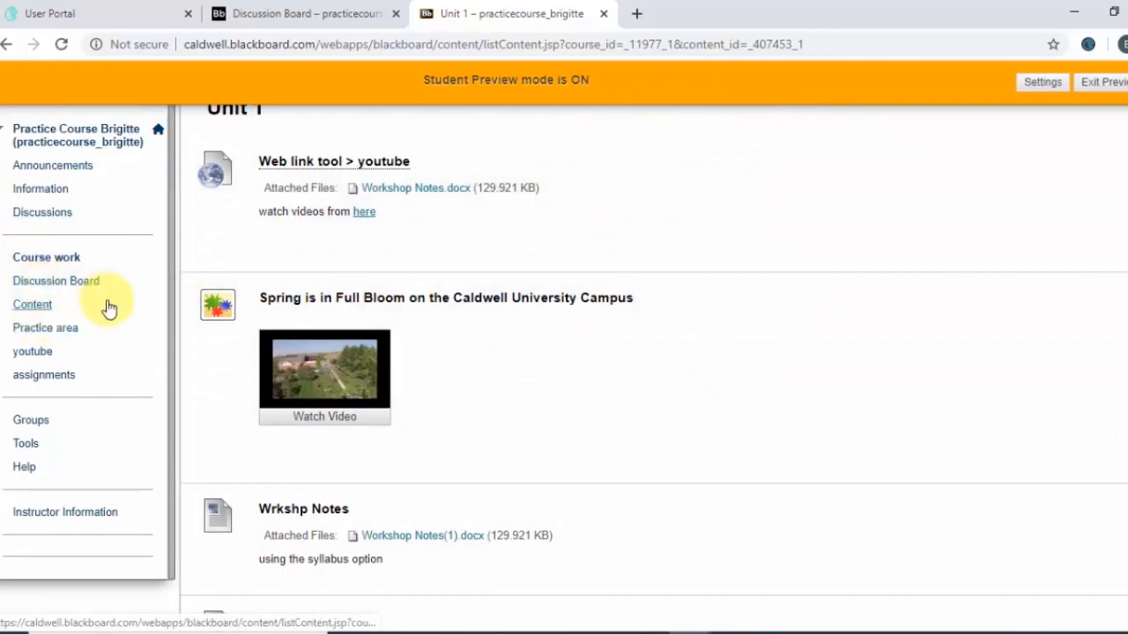
scroll(108, 310, "up", 1)
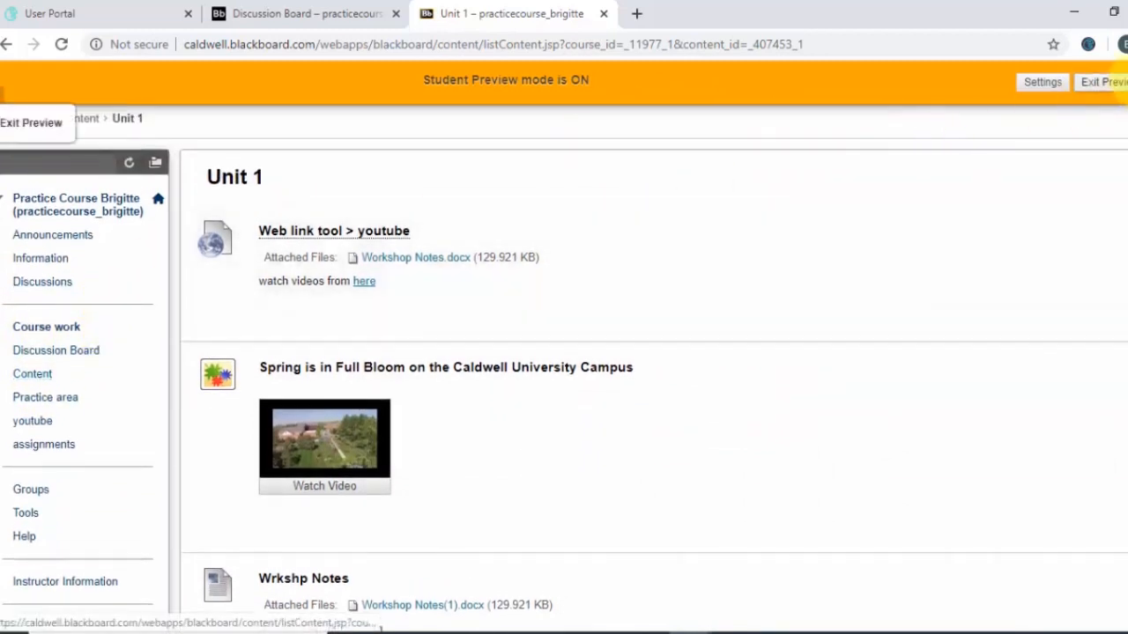
Exit Student Preview, choosing to delete the preview user and all data
left_click(1103, 82)
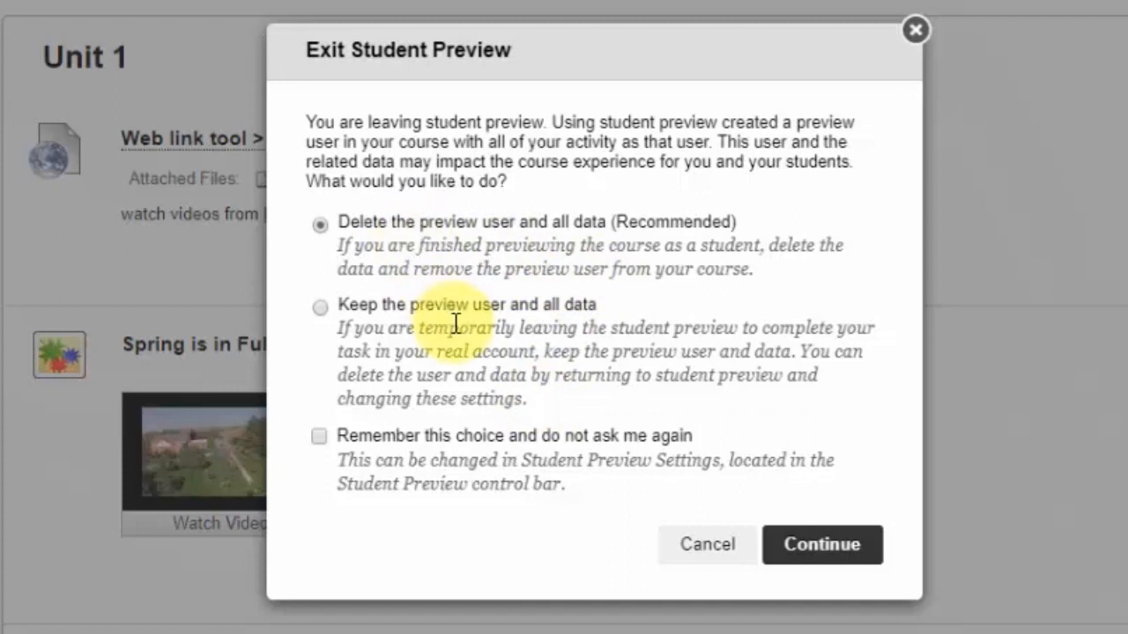
left_click(319, 309)
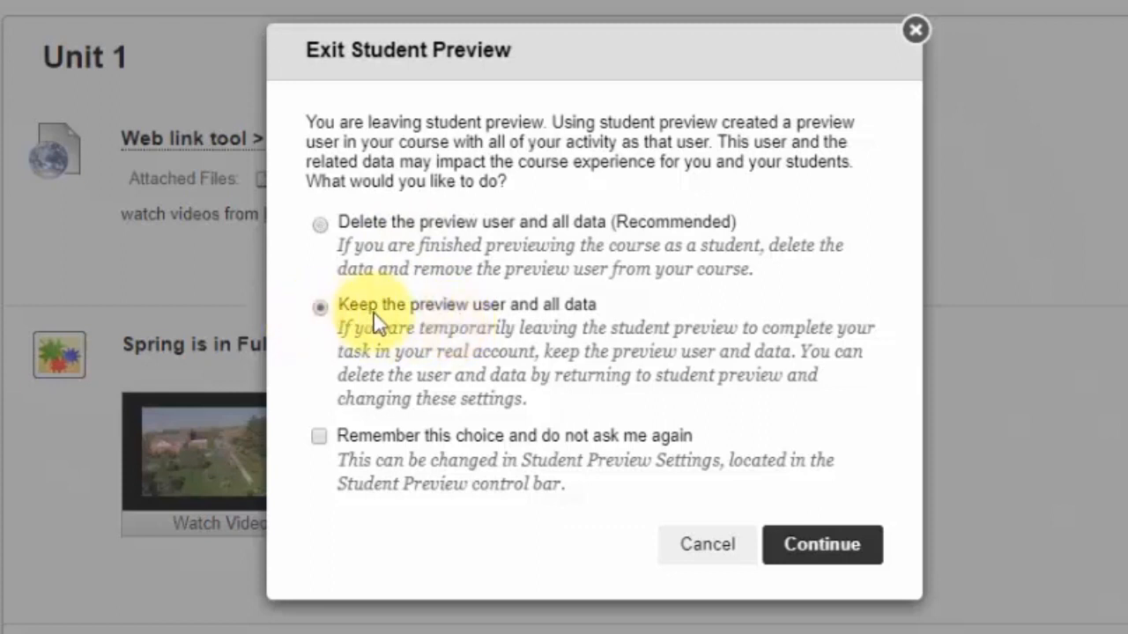
left_click(499, 316)
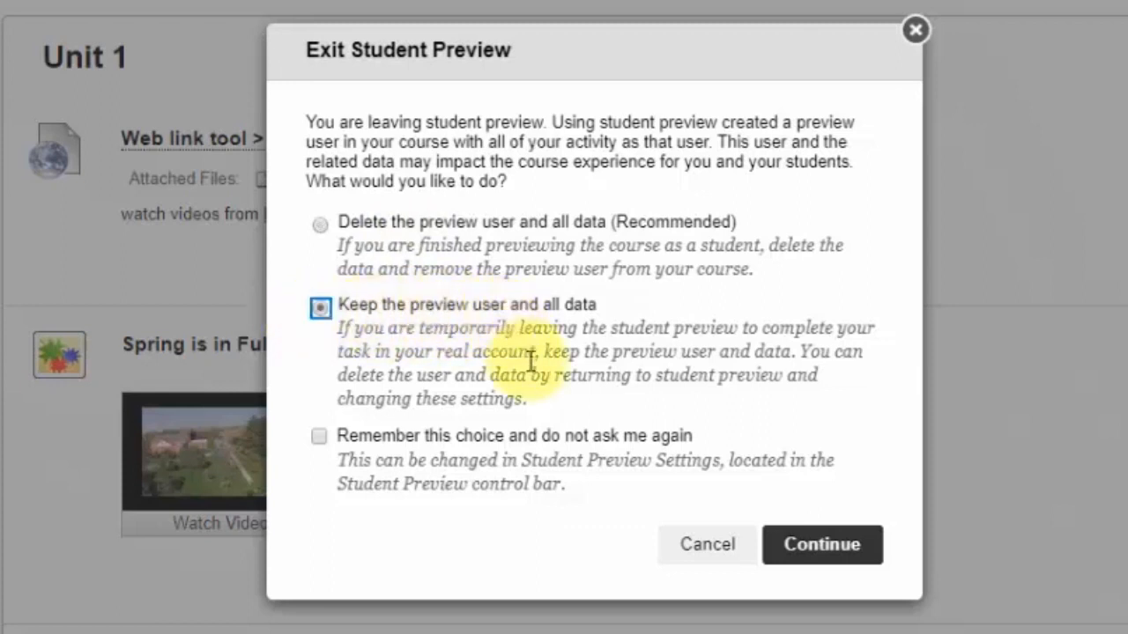
left_click(317, 225)
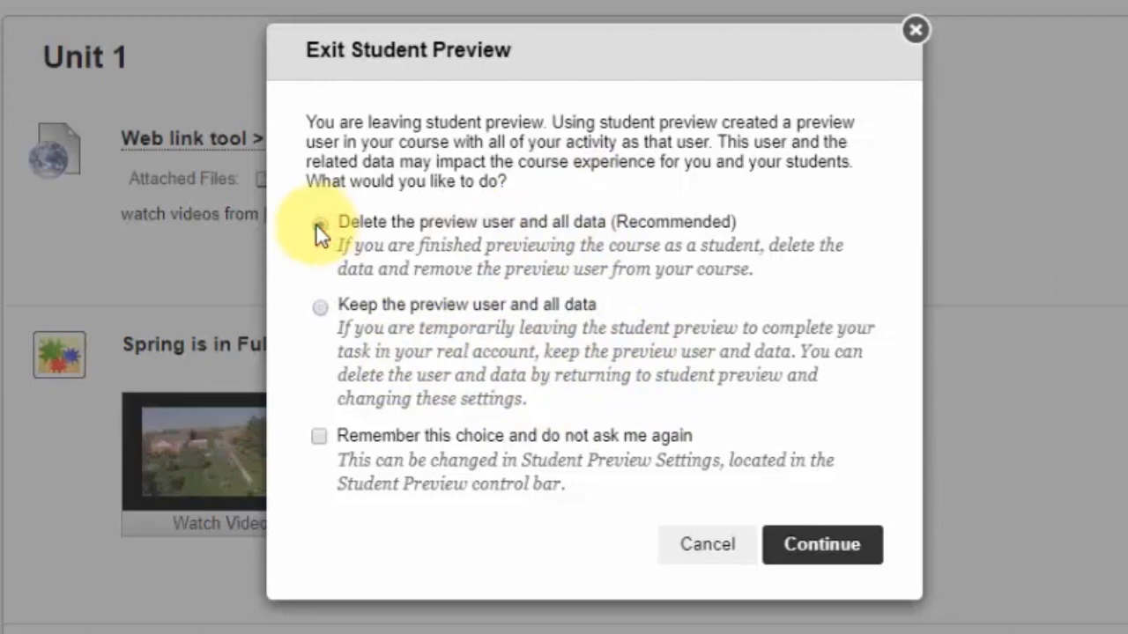
left_click(593, 222)
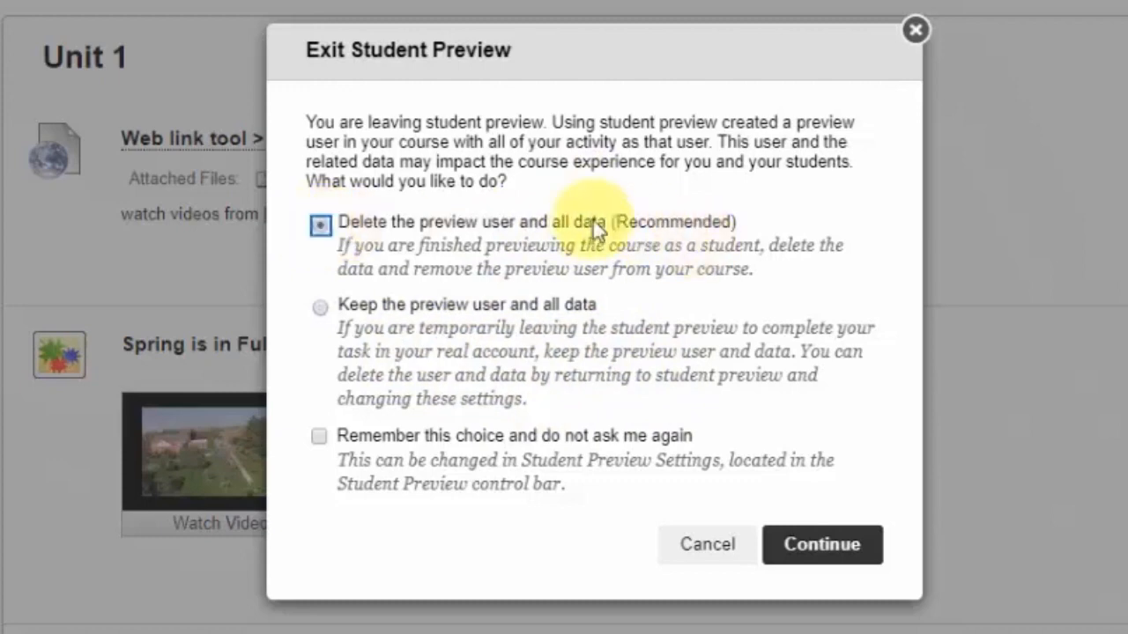
left_click(851, 542)
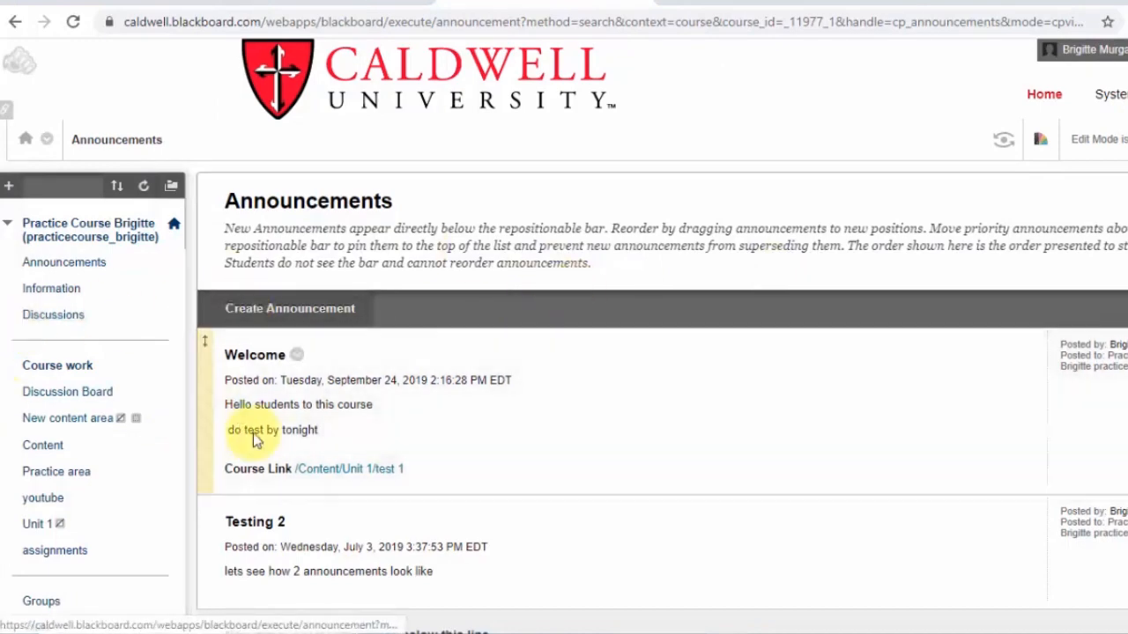
Open the Teaching Style page from the Customization section of the Control Panel
scroll(270, 493, "down", 6)
scroll(270, 489, "up", 6)
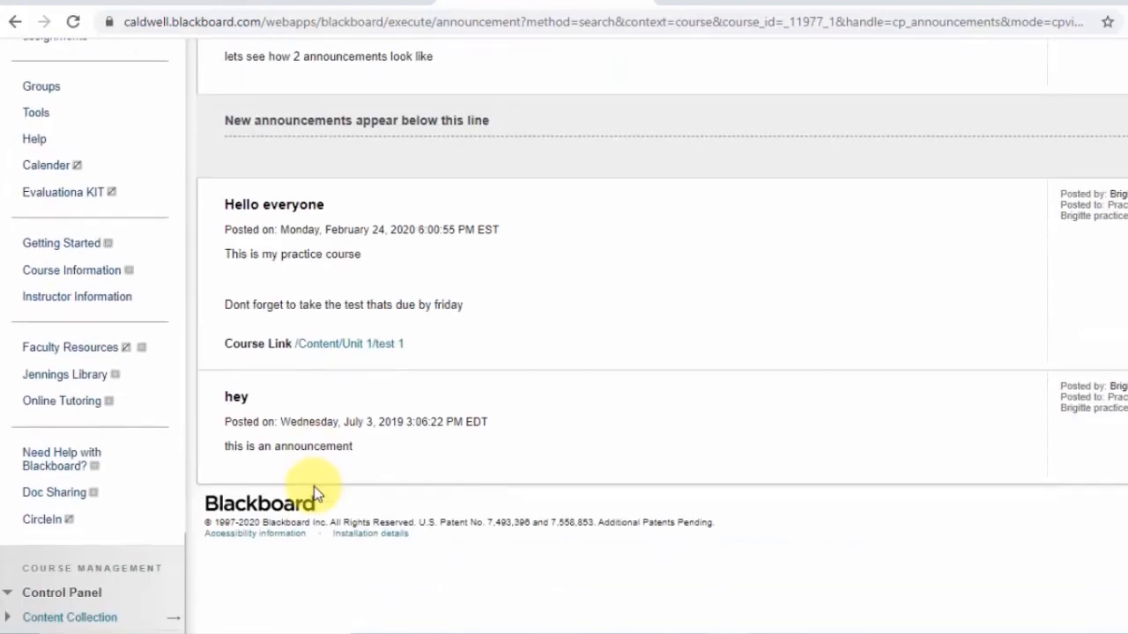
scroll(143, 559, "down", 3)
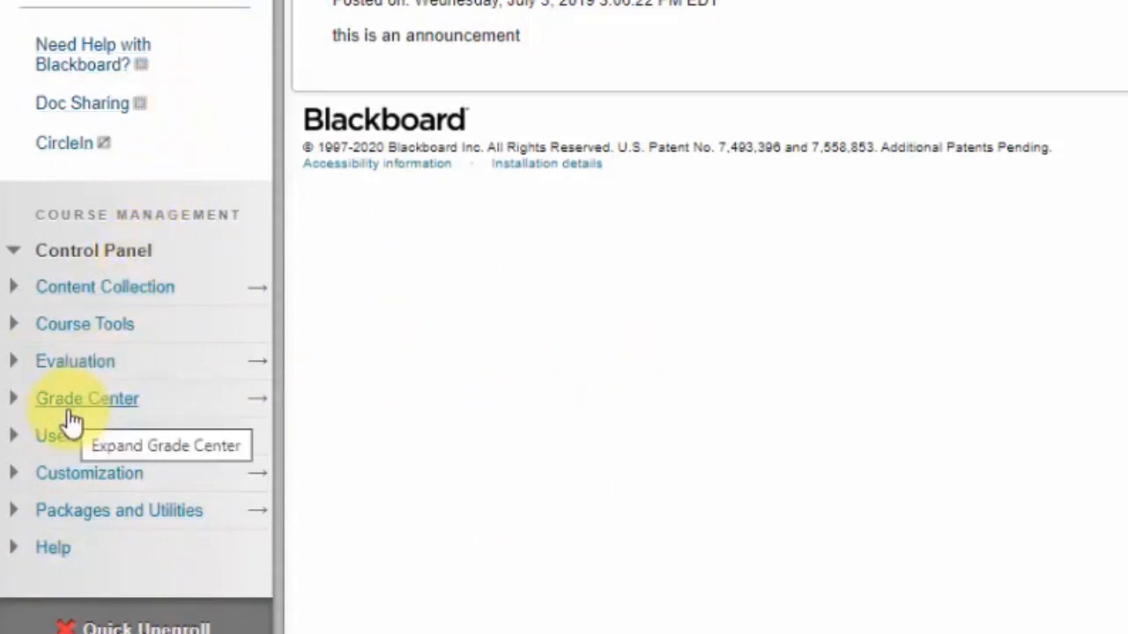
left_click(126, 474)
scroll(128, 483, "down", 2)
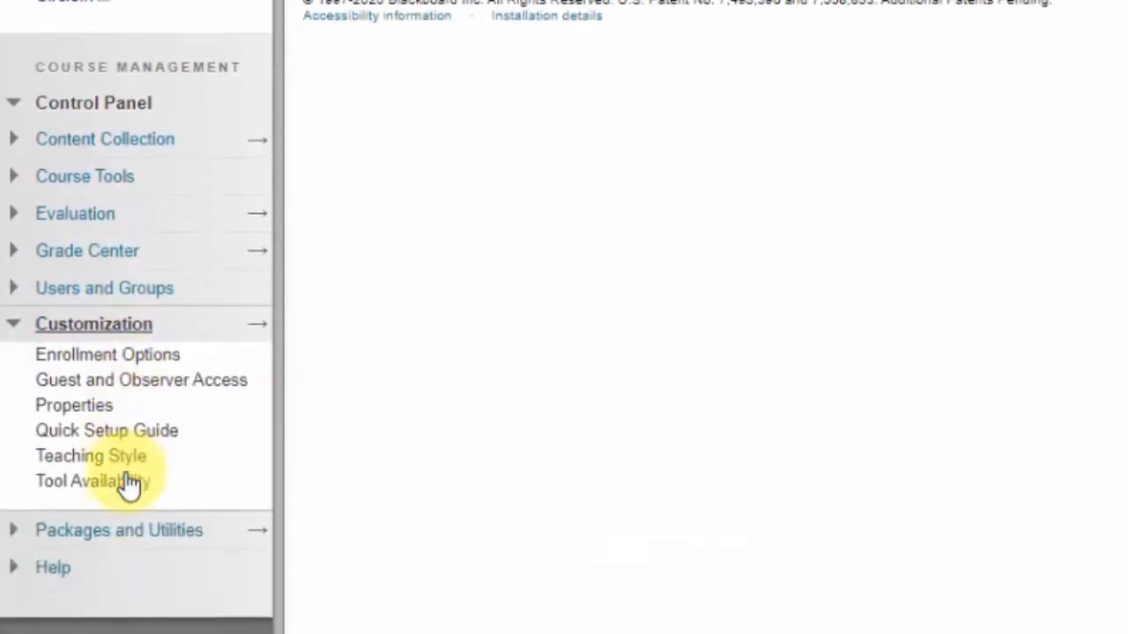
left_click(92, 436)
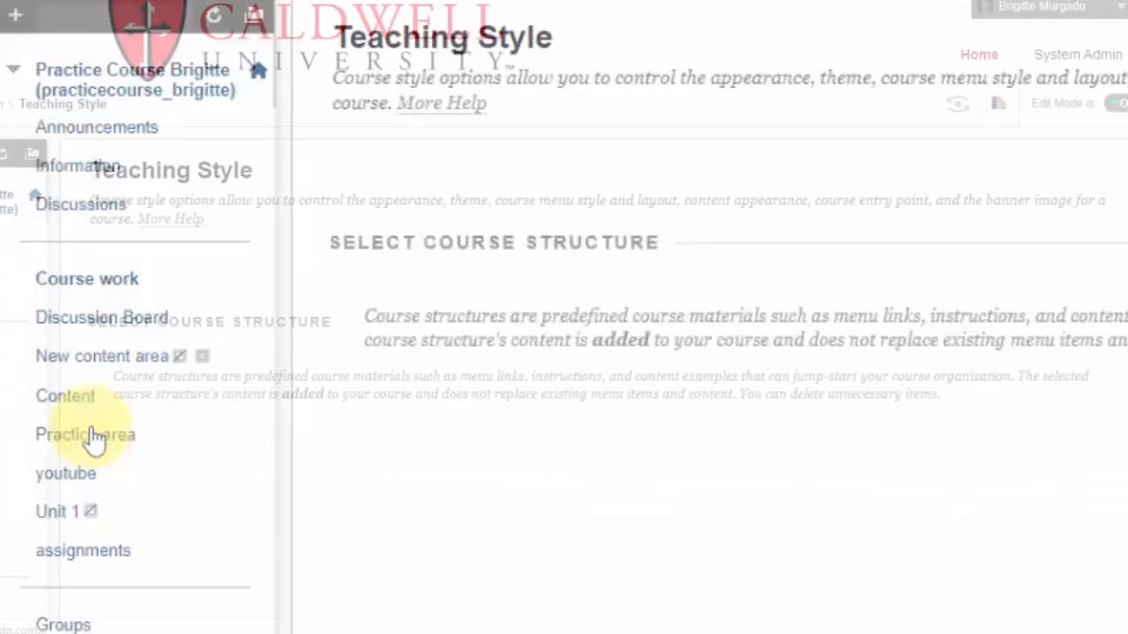
scroll(473, 293, "down", 3)
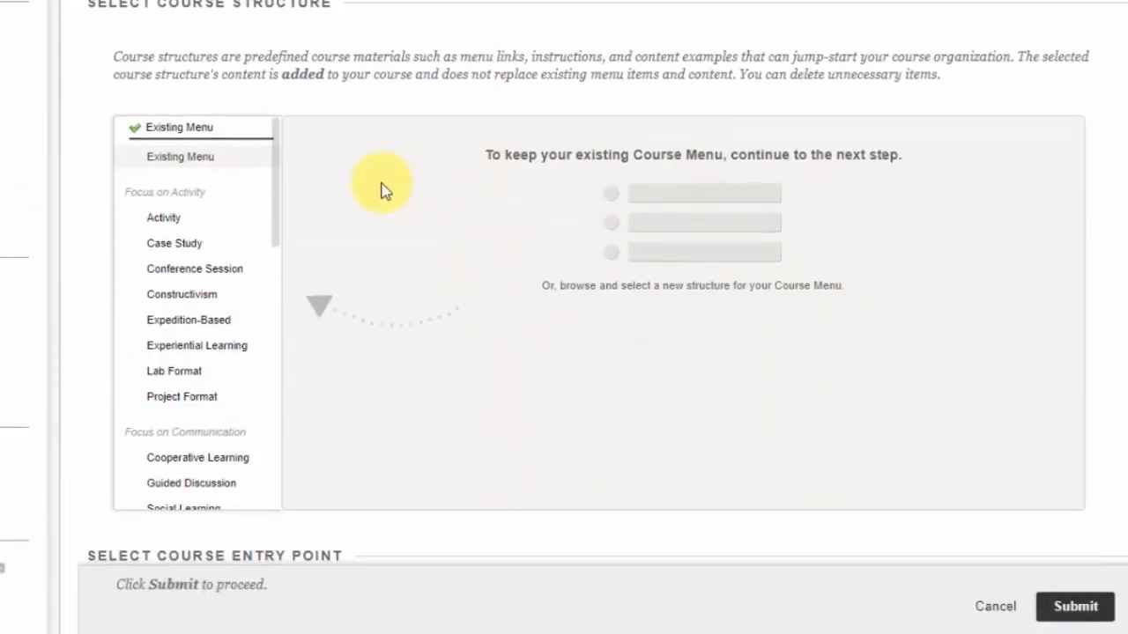
Preview the predefined course structures one by one and reselect Existing Menu
scroll(180, 87, "up", 1)
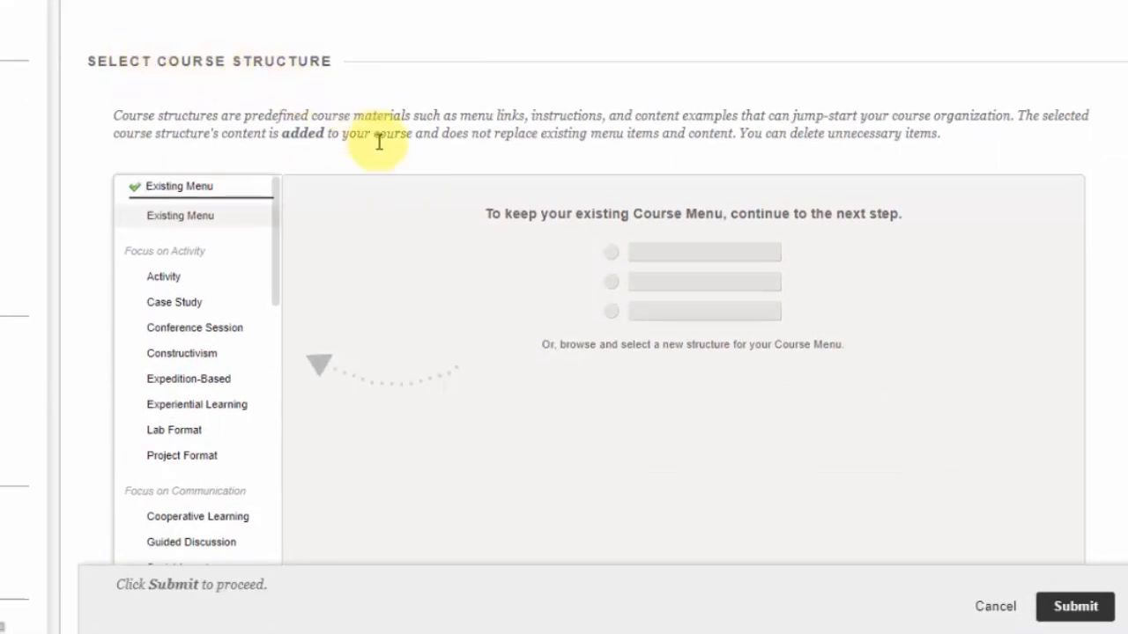
scroll(379, 141, "down", 2)
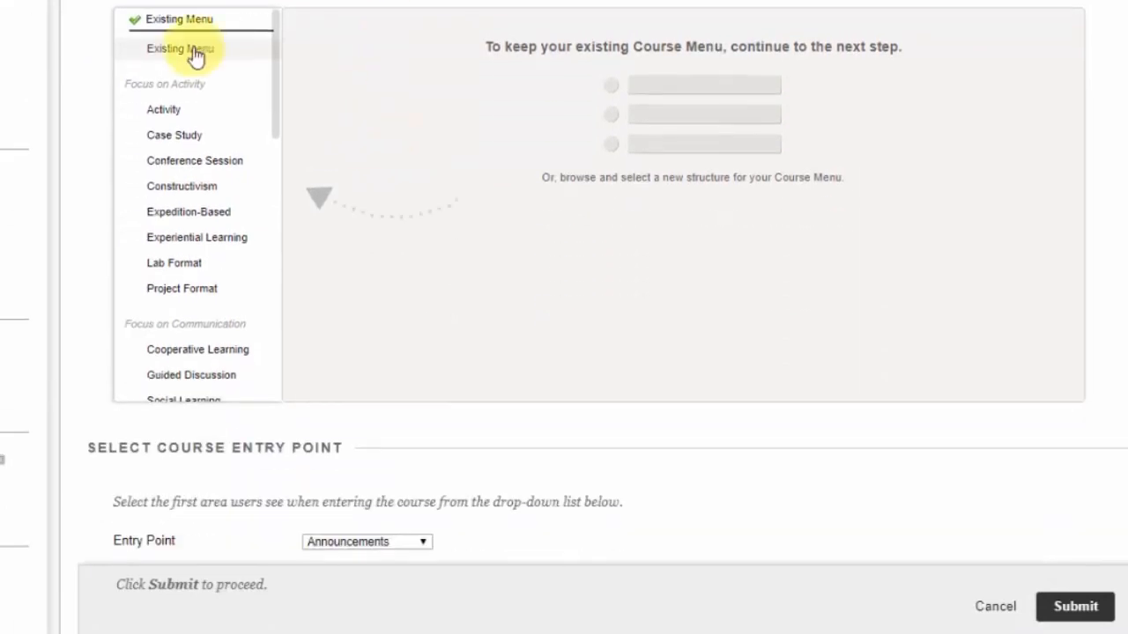
left_click(172, 111)
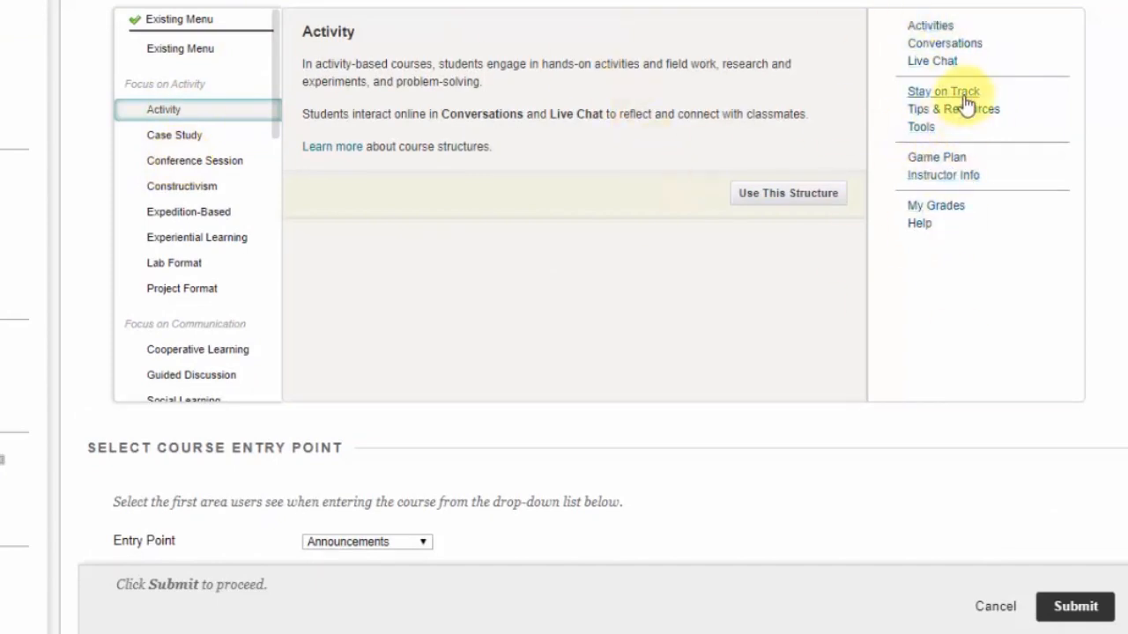
left_click(163, 138)
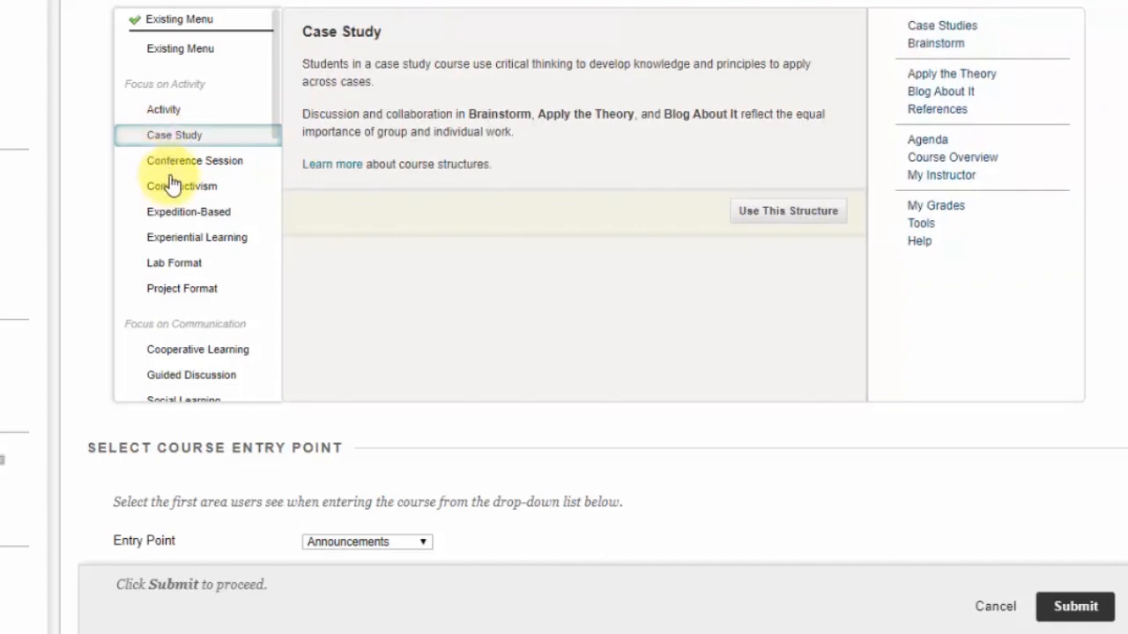
left_click(177, 172)
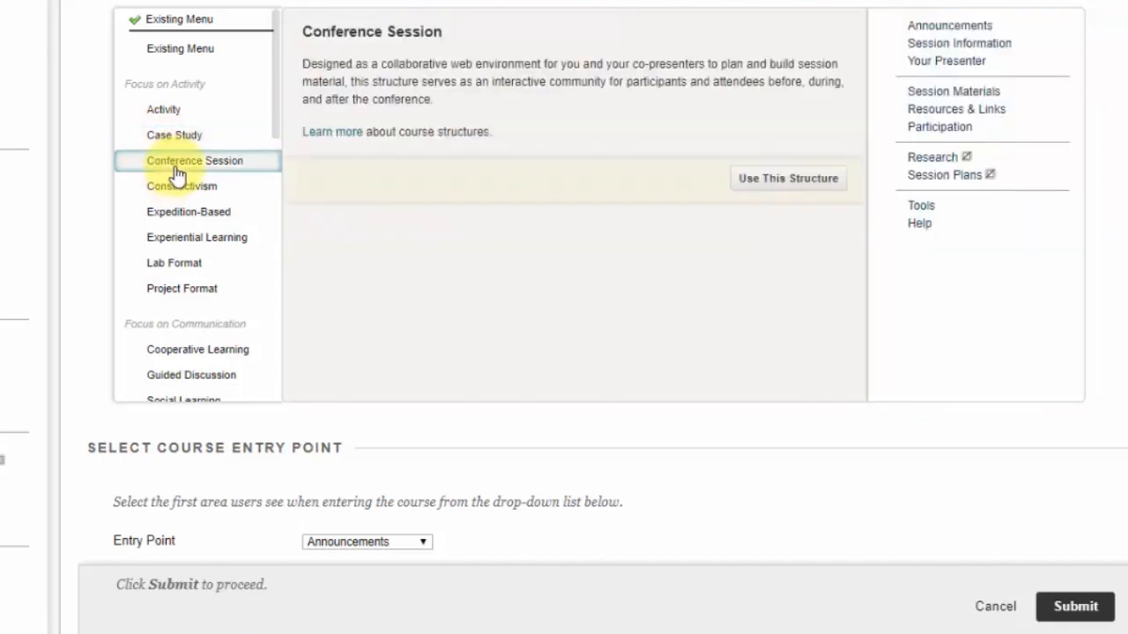
left_click(175, 190)
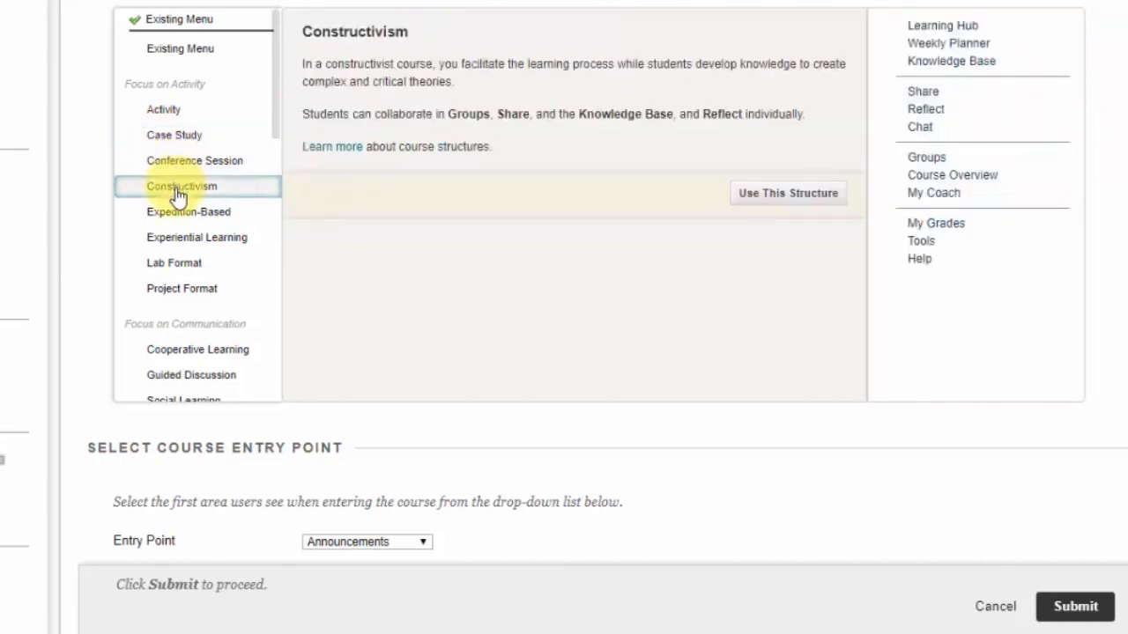
left_click(175, 214)
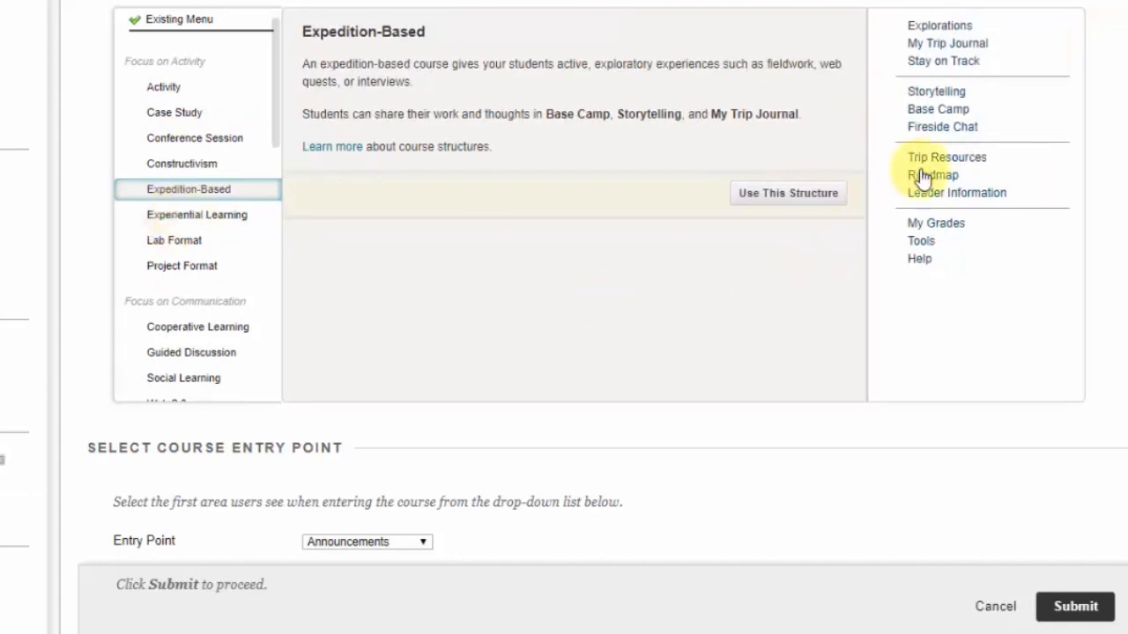
left_click(184, 216)
left_click(182, 266)
scroll(195, 307, "up", 6)
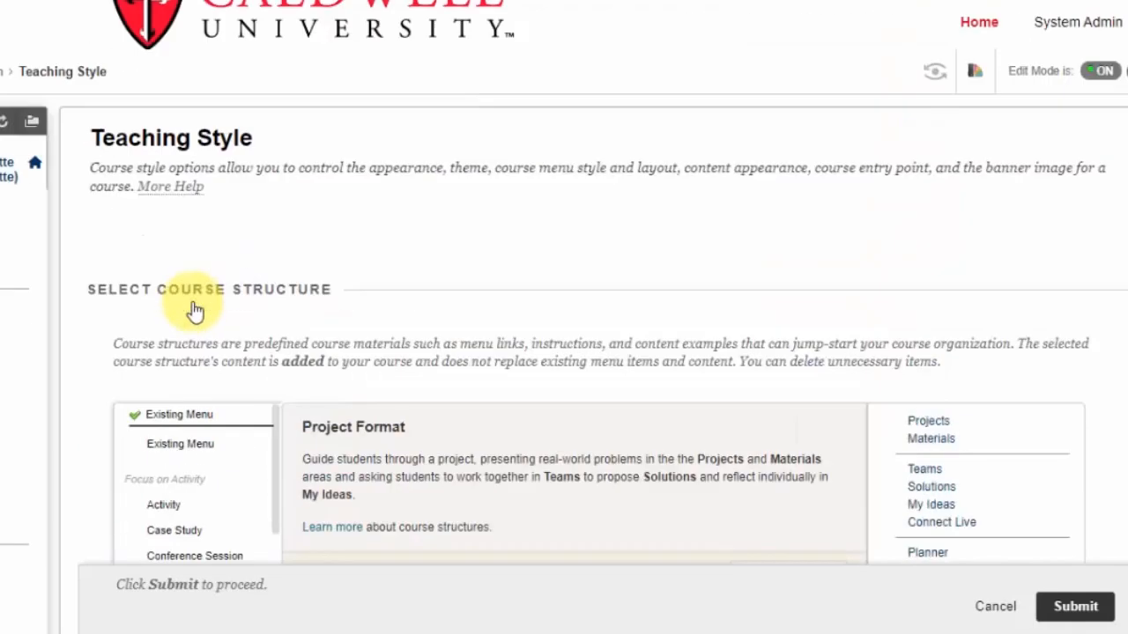
scroll(197, 316, "down", 3)
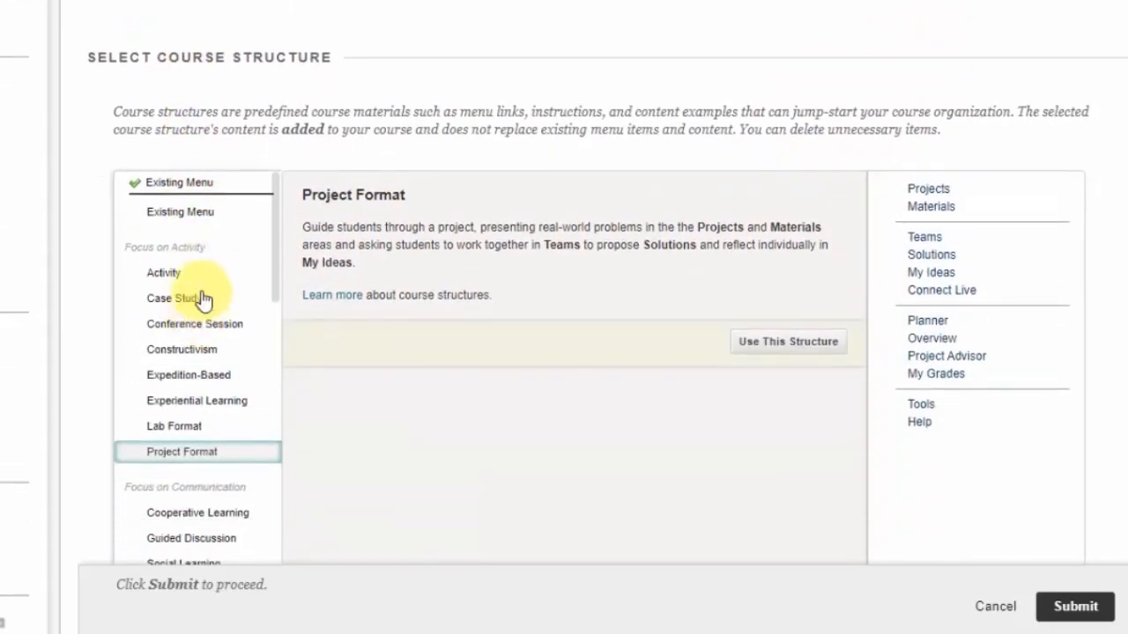
left_click(202, 213)
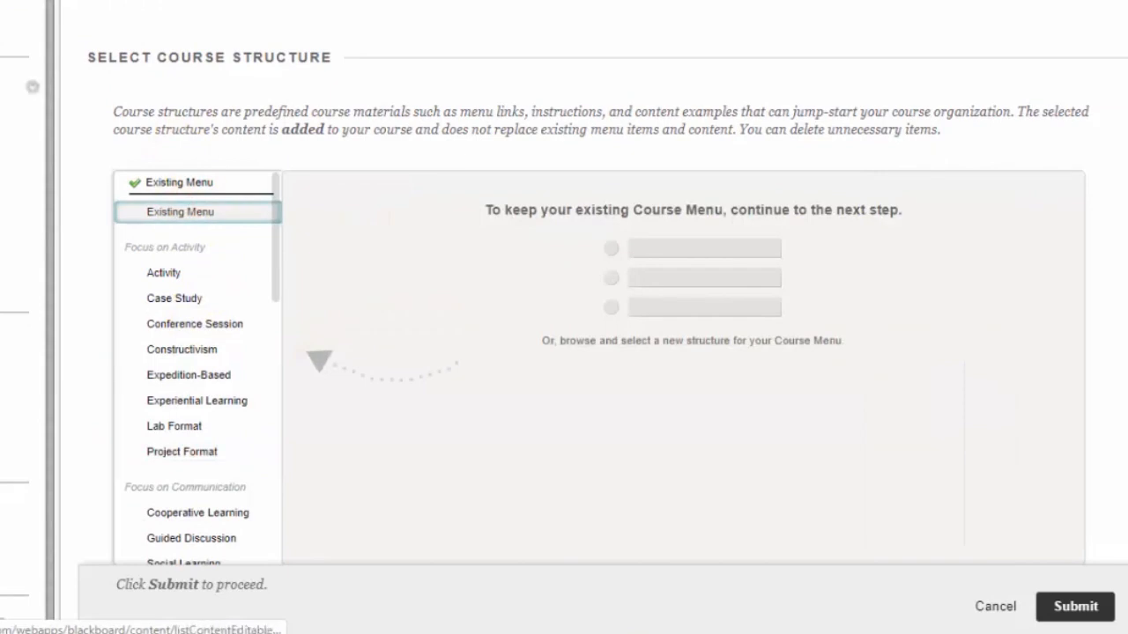
Examine the options available for the course Entry Point, keeping Announcements
scroll(291, 198, "down", 5)
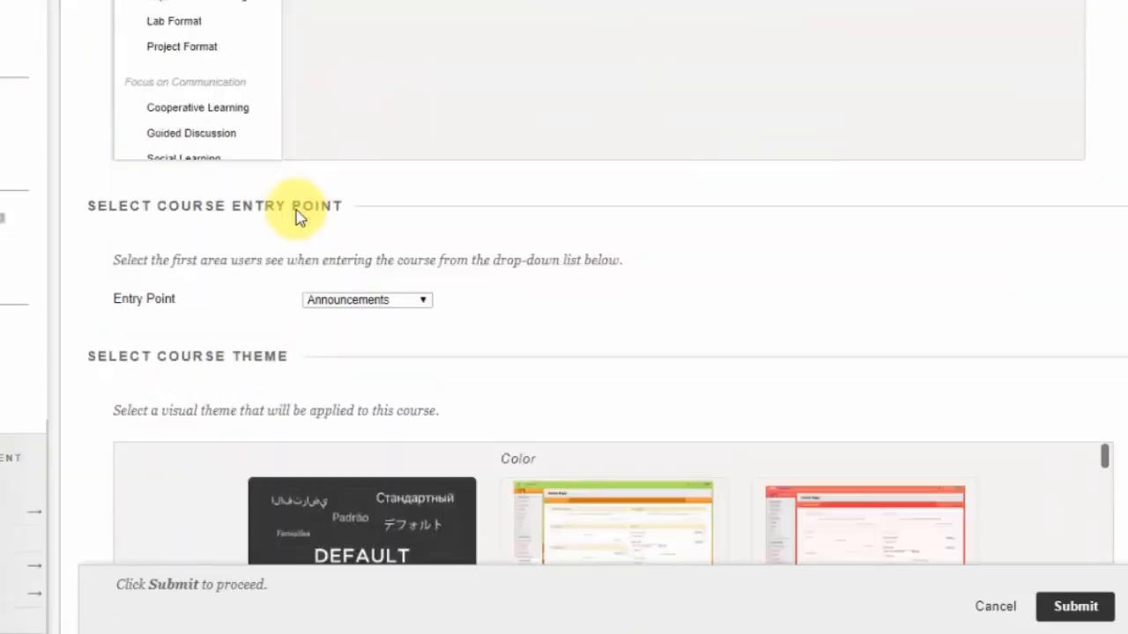
scroll(296, 216, "down", 1)
scroll(297, 209, "up", 1)
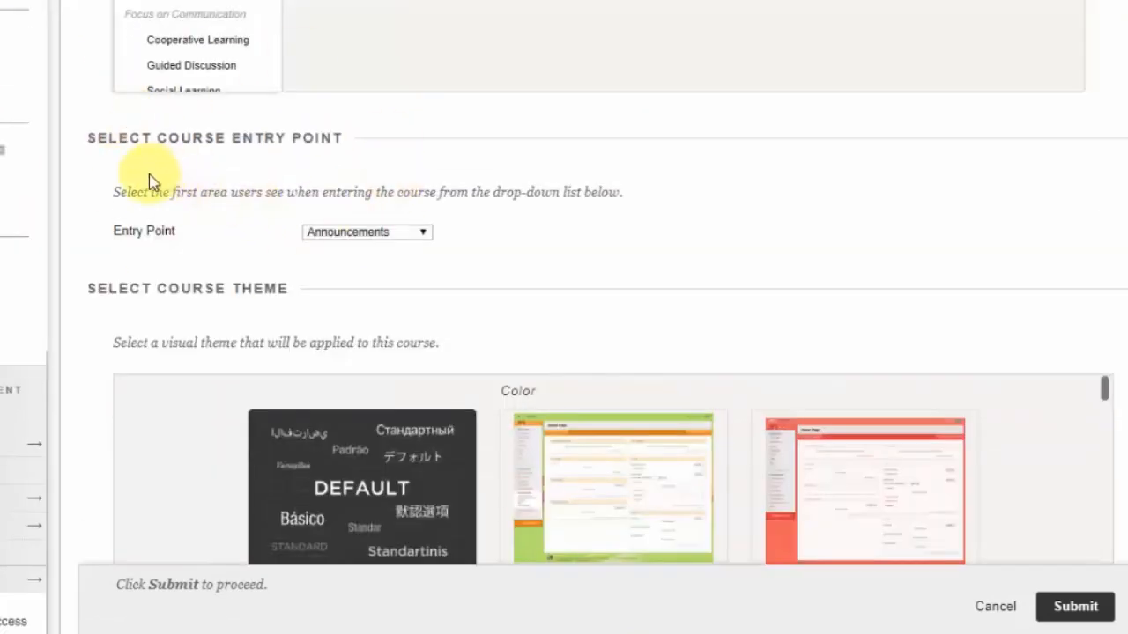
left_click(368, 233)
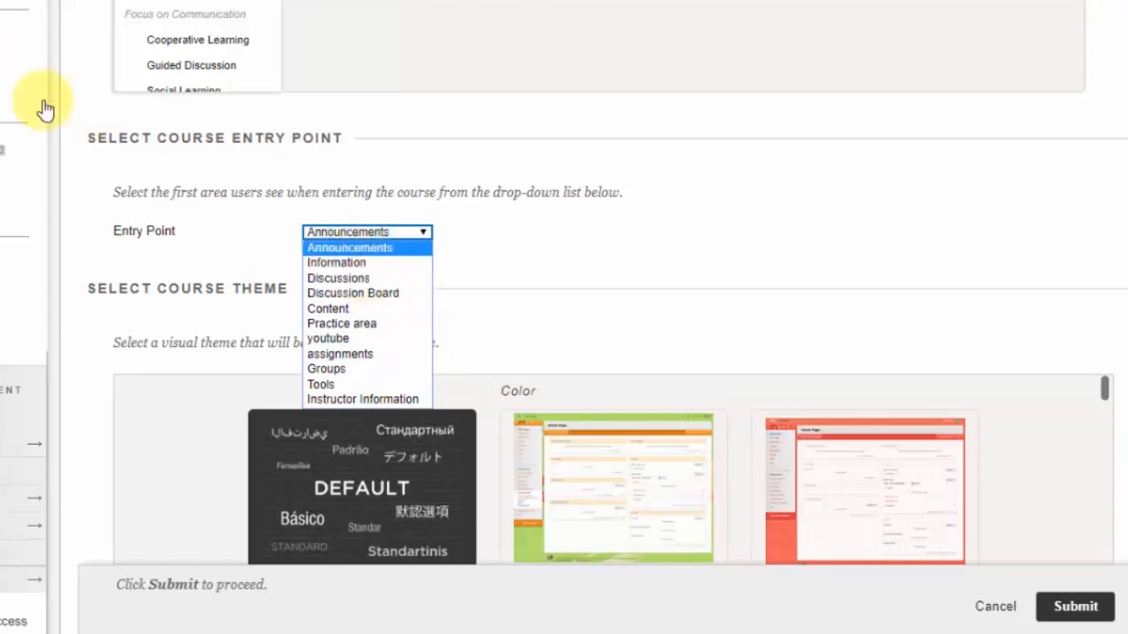
scroll(29, 104, "up", 2)
scroll(30, 234, "up", 5)
scroll(30, 282, "down", 8)
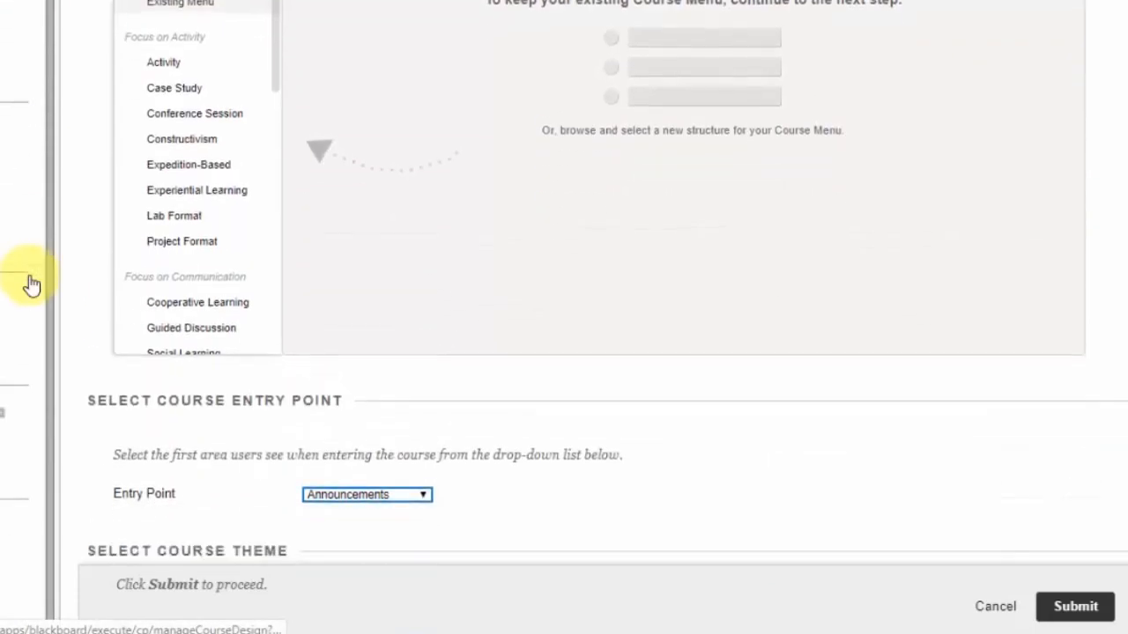
scroll(30, 284, "down", 2)
scroll(30, 272, "up", 4)
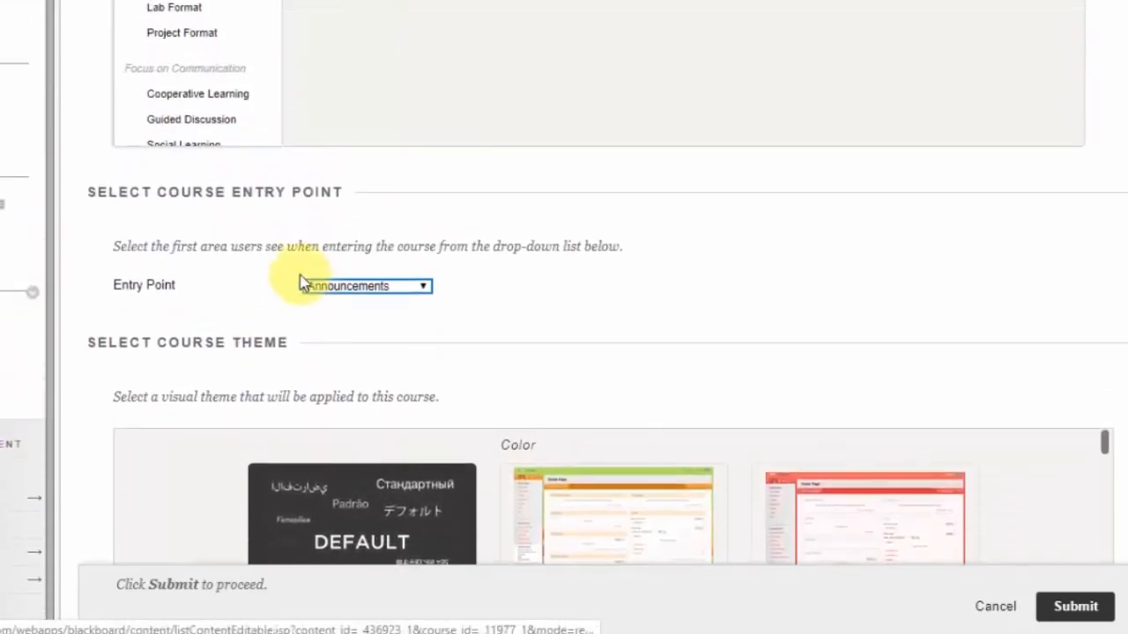
left_click(308, 284)
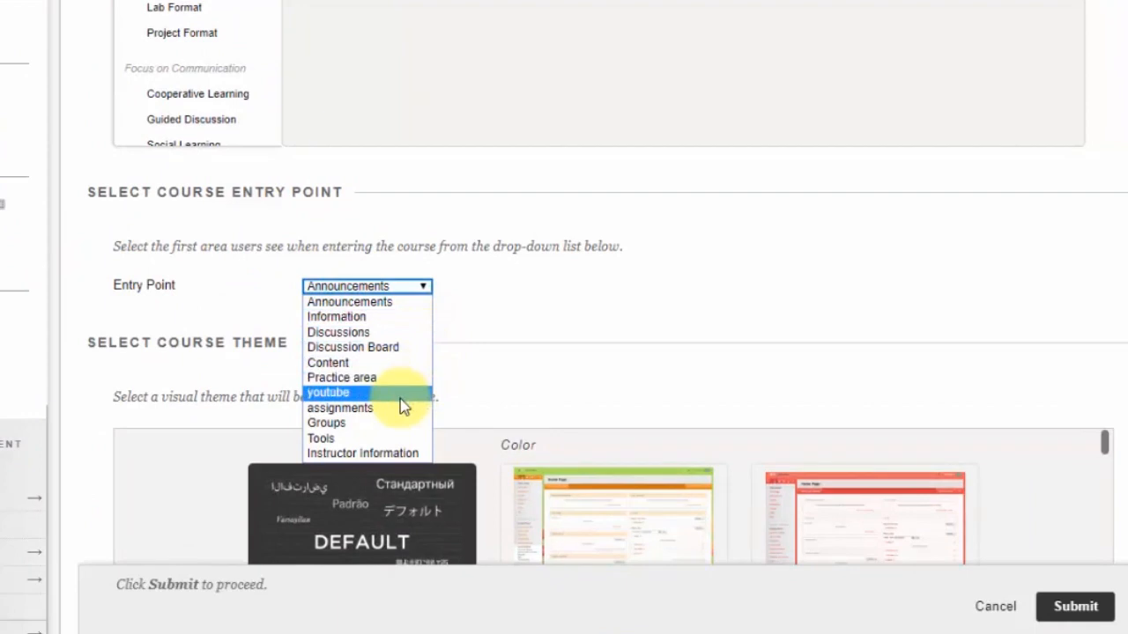
left_click(385, 304)
Try the Garnet and Fuchsia course themes
scroll(697, 350, "down", 4)
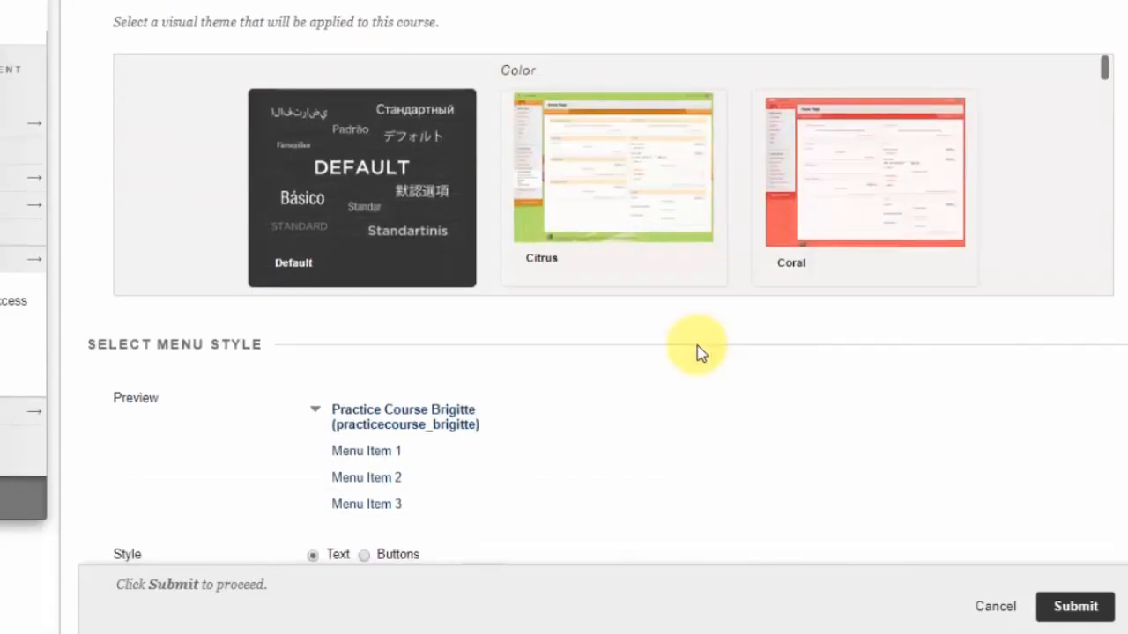
scroll(432, 206, "up", 2)
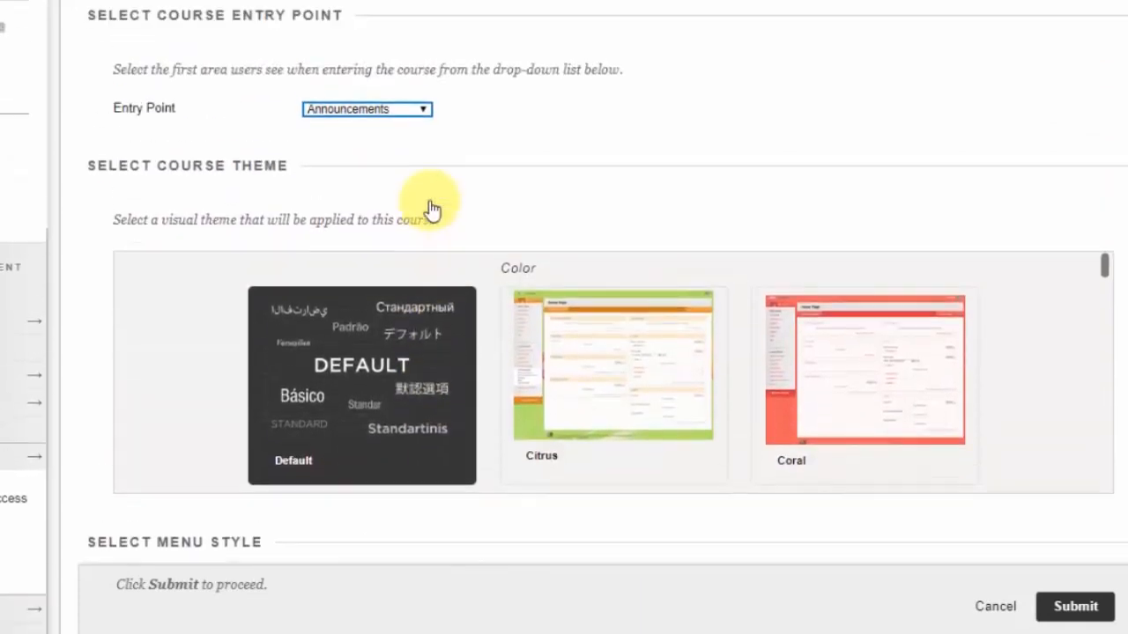
left_click(361, 395)
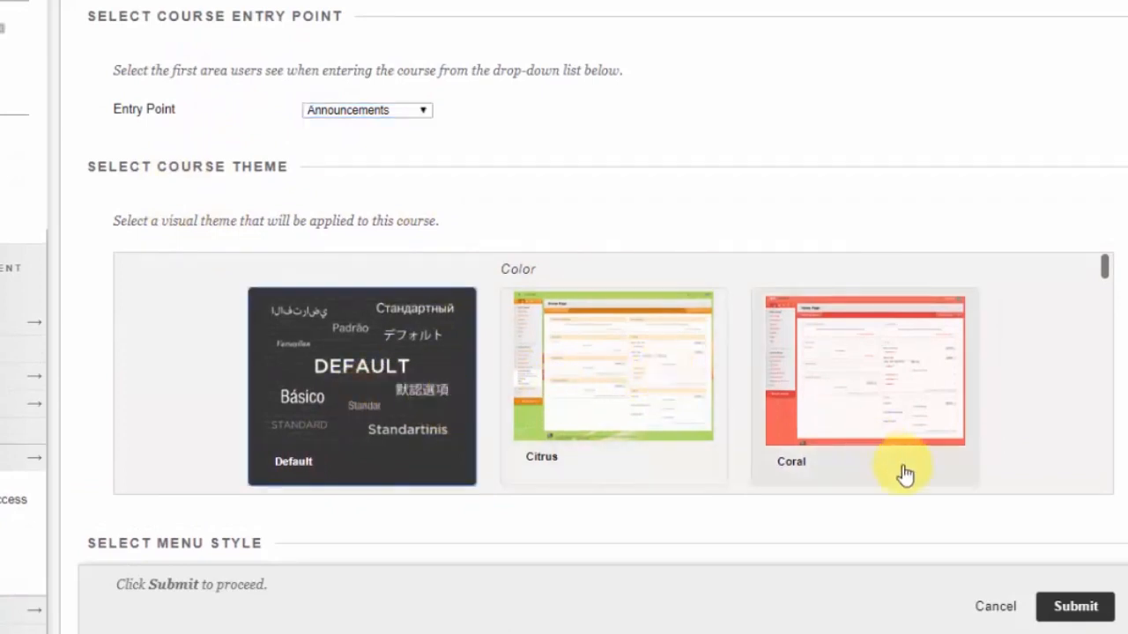
scroll(1023, 350, "down", 5)
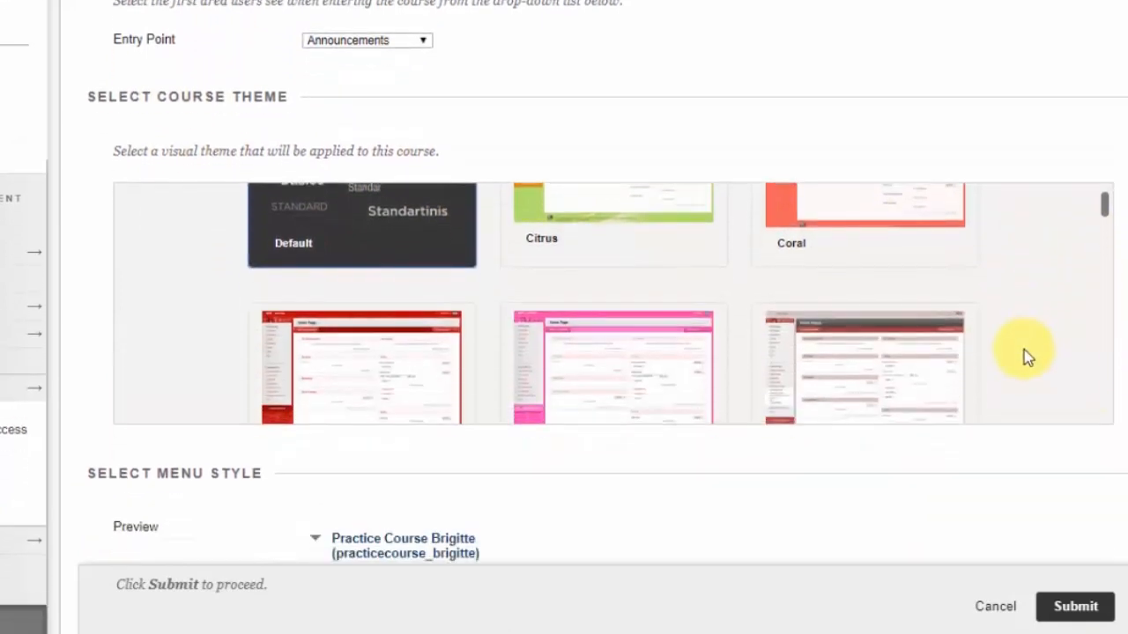
left_click(837, 207)
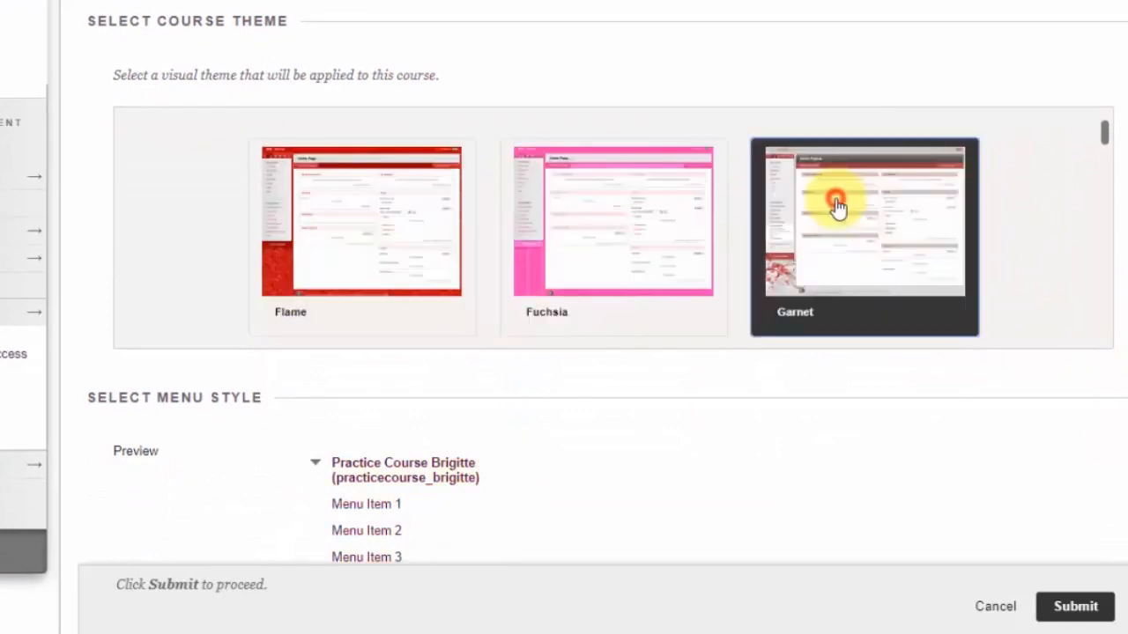
left_click(576, 247)
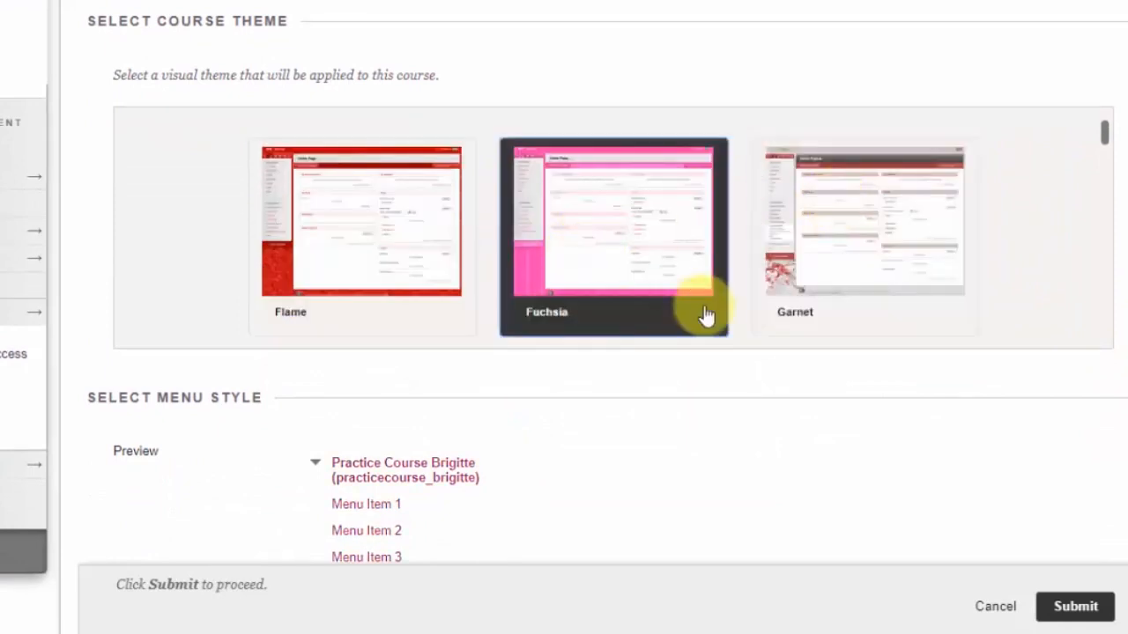
Browse the remaining course themes and select Confetti
scroll(1023, 181, "down", 2)
scroll(1103, 100, "down", 2)
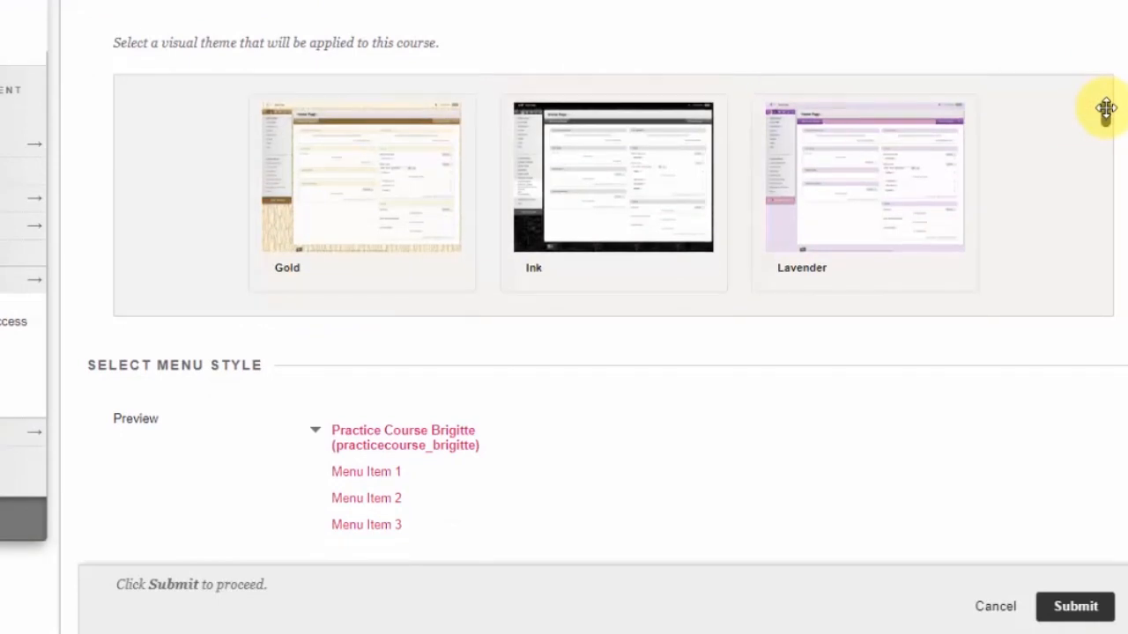
scroll(1105, 108, "down", 5)
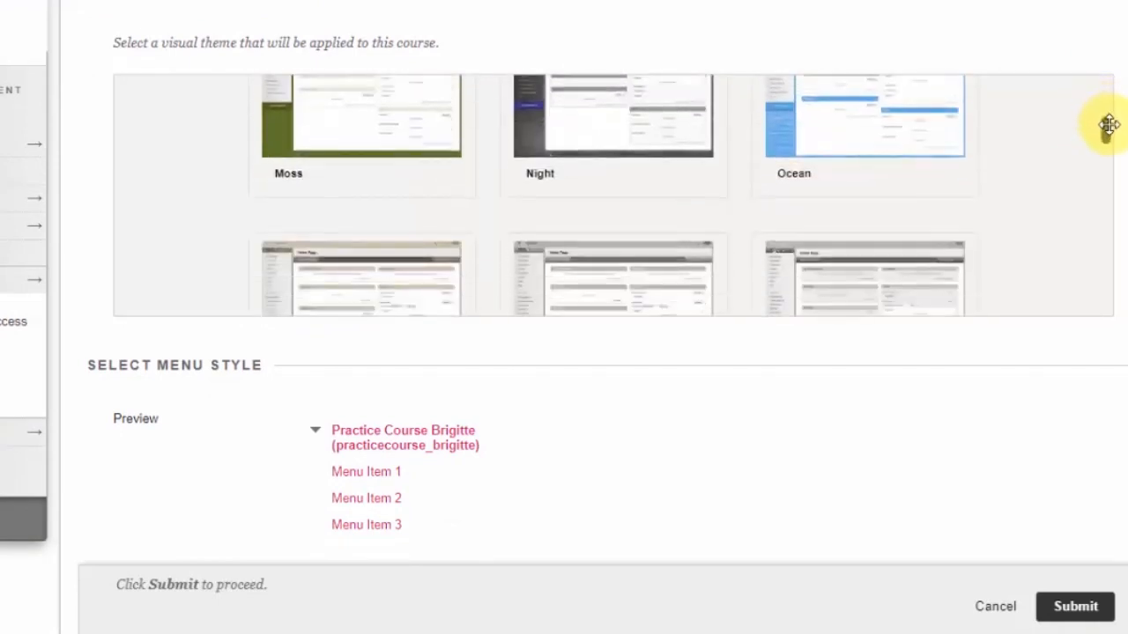
scroll(1108, 146, "down", 3)
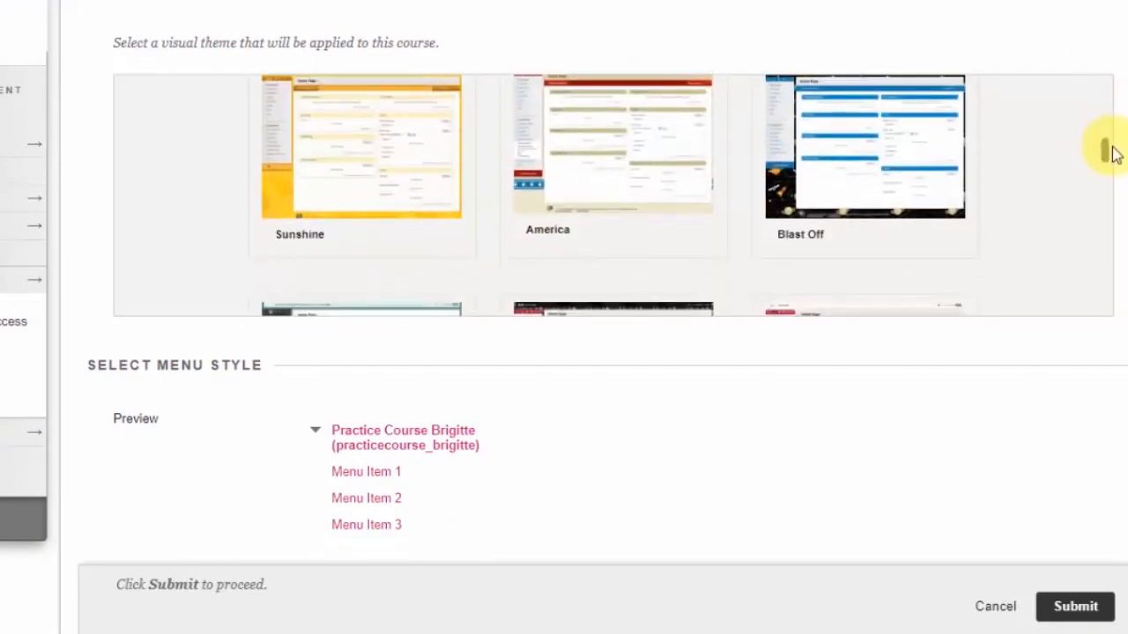
scroll(1110, 151, "down", 3)
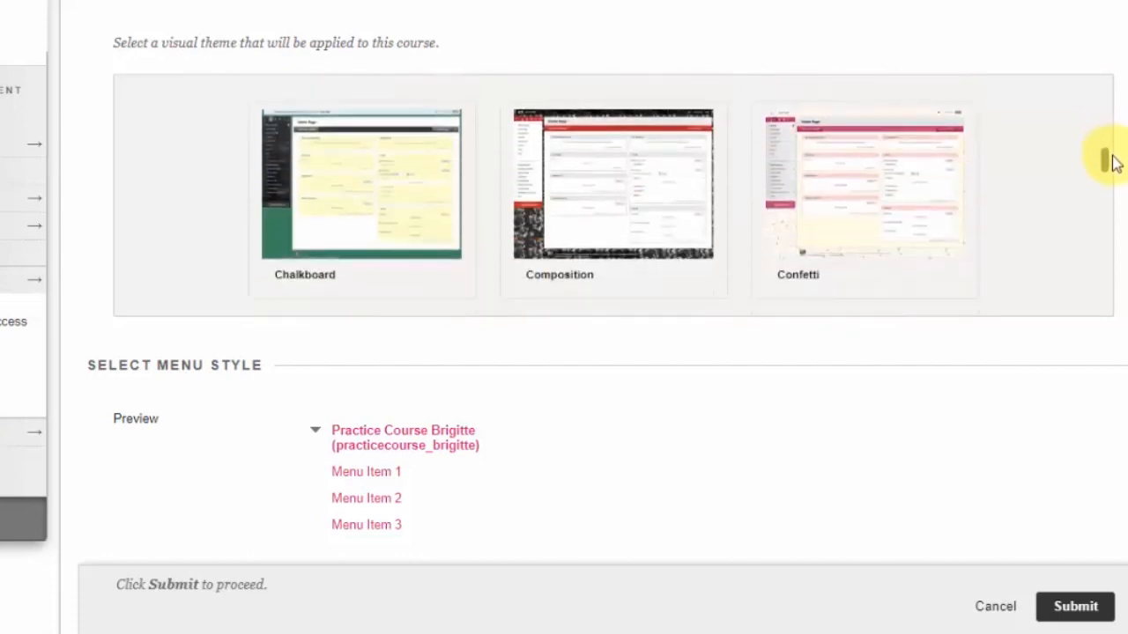
scroll(957, 167, "up", 1)
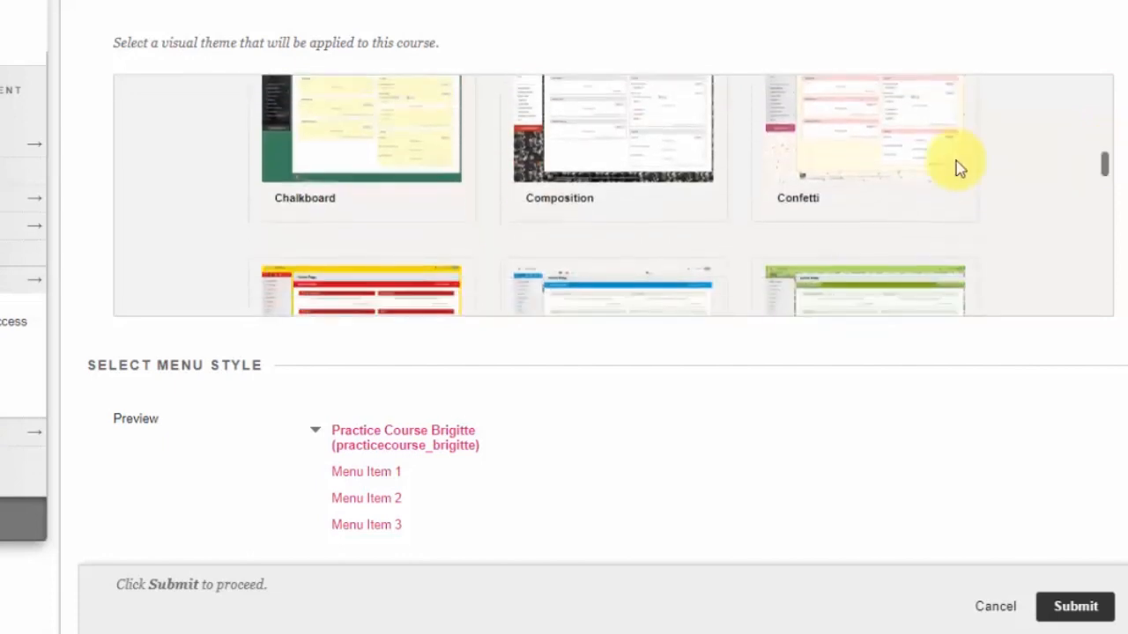
left_click(835, 176)
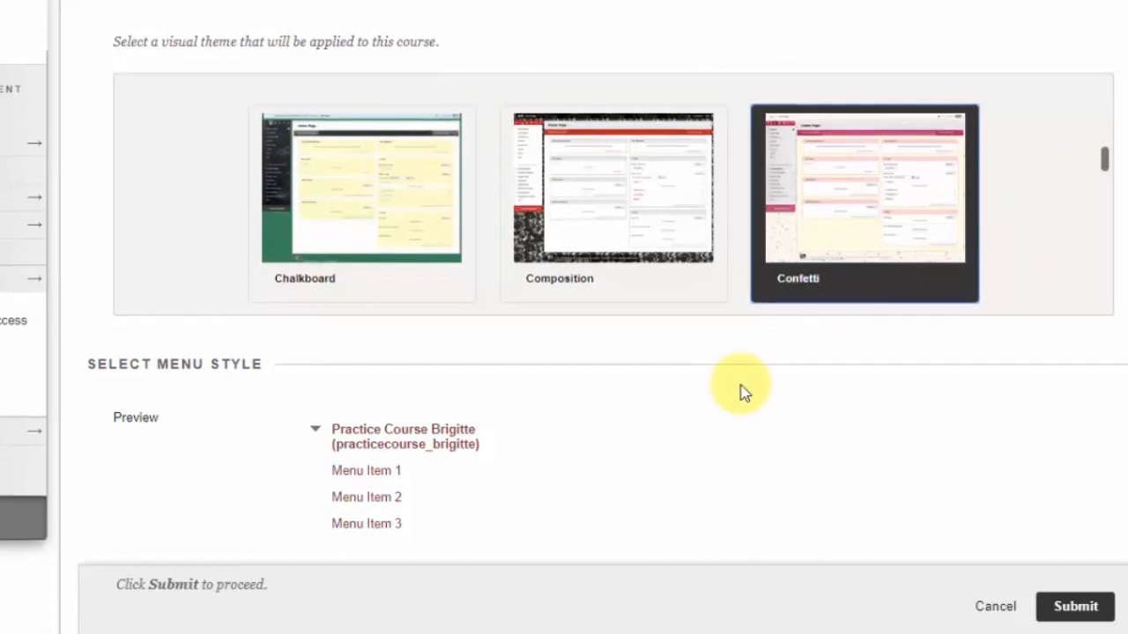
Reselect the Default course theme
scroll(704, 383, "down", 2)
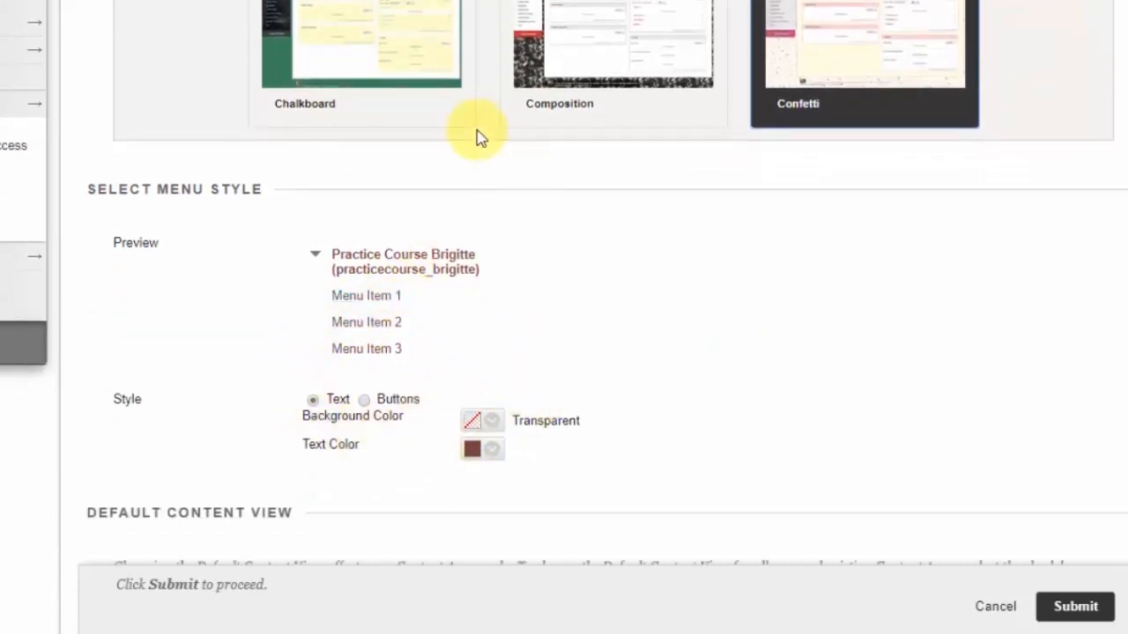
scroll(478, 135, "up", 5)
scroll(474, 216, "up", 5)
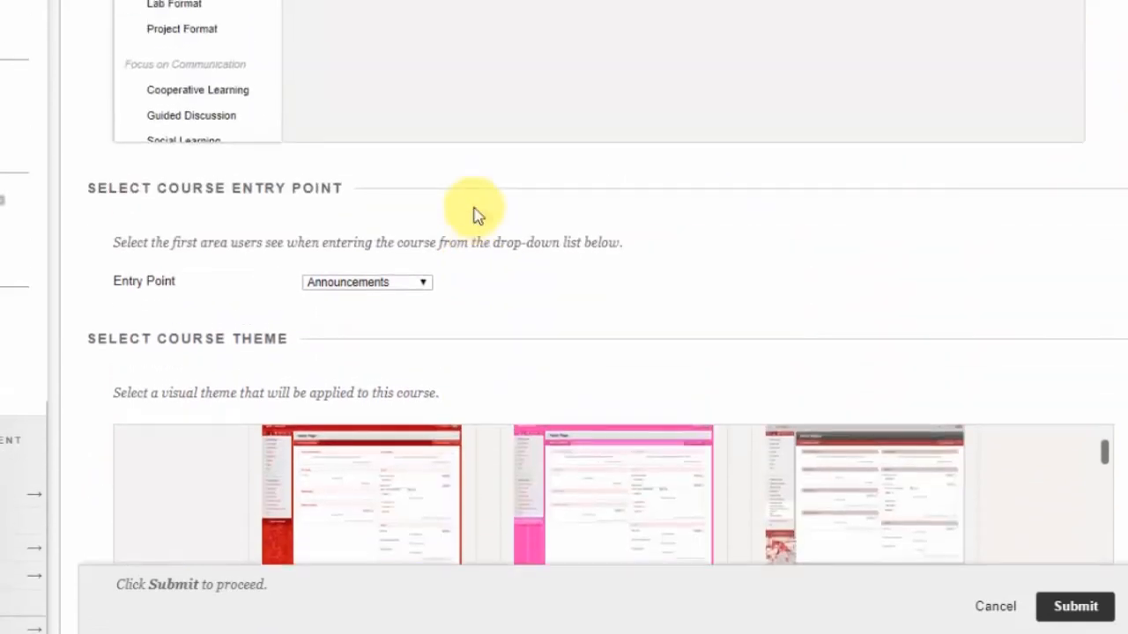
scroll(1118, 449, "down", 3)
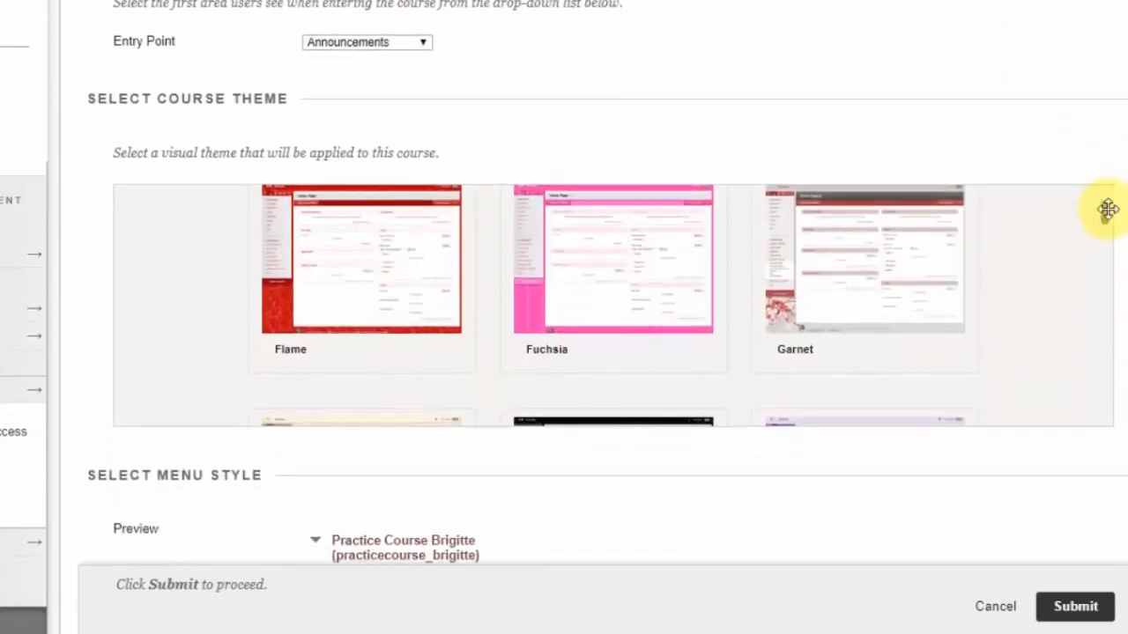
left_click_drag(1107, 204, 1102, 191)
left_click(370, 304)
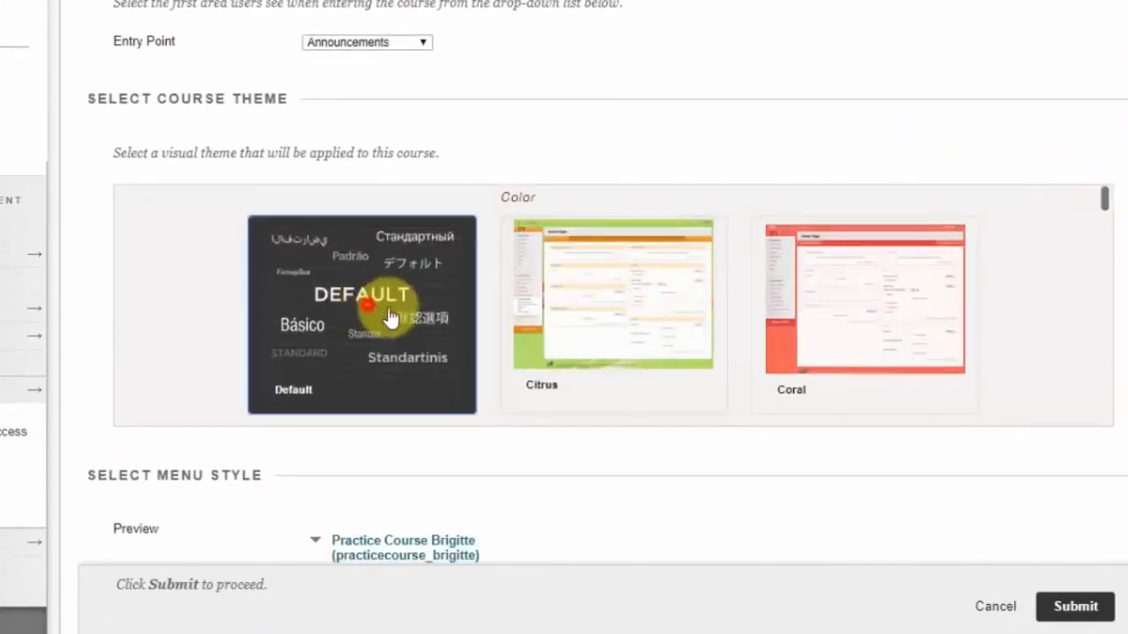
Try a pink (FF0099) text color for the course menu style
scroll(708, 473, "down", 5)
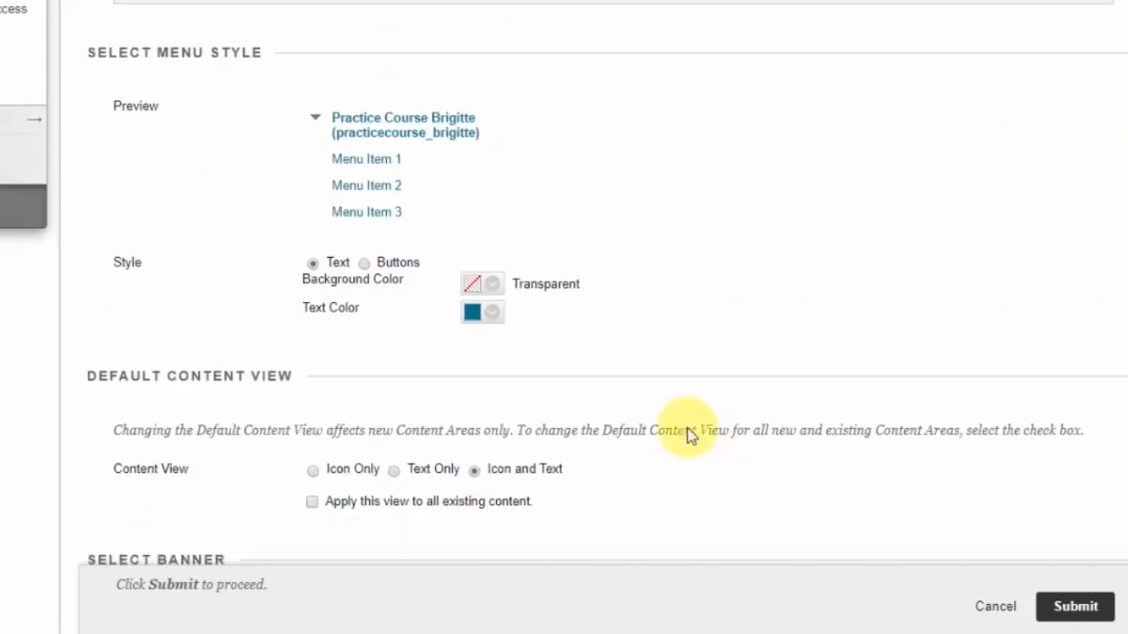
left_click(496, 312)
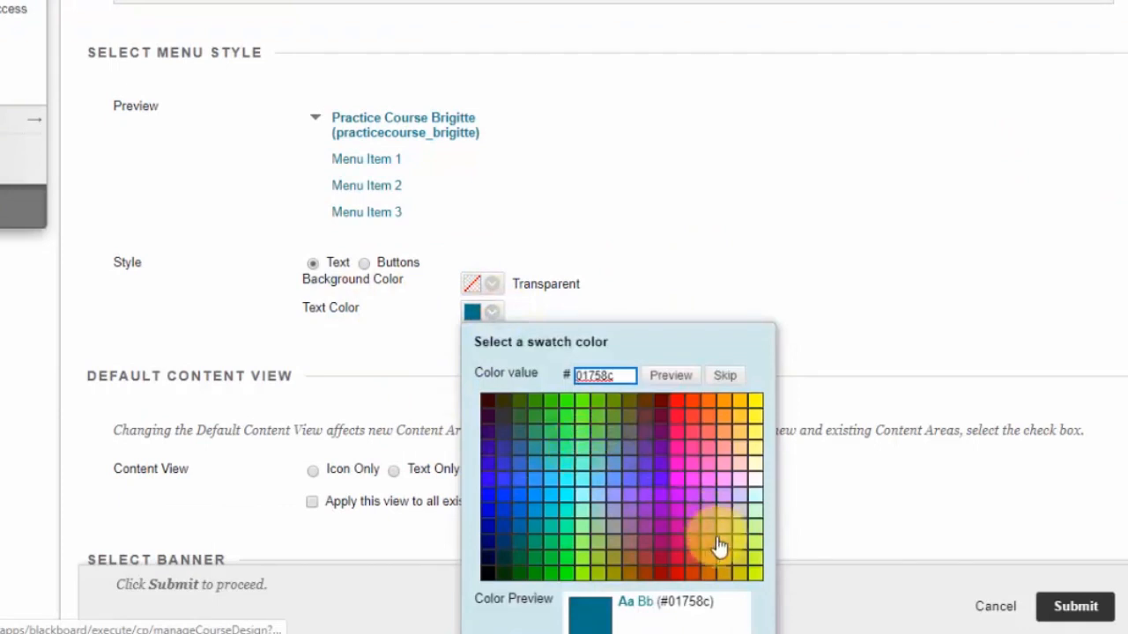
left_click(678, 450)
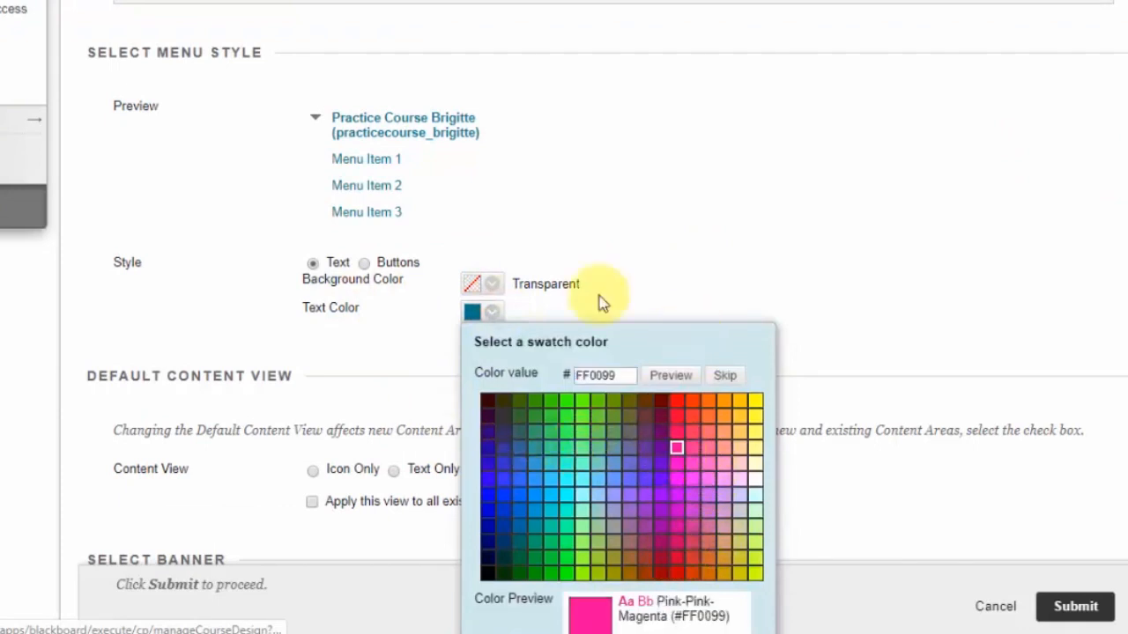
left_click(798, 237)
Select the Confetti course theme and submit the Teaching Style settings
scroll(600, 266, "up", 5)
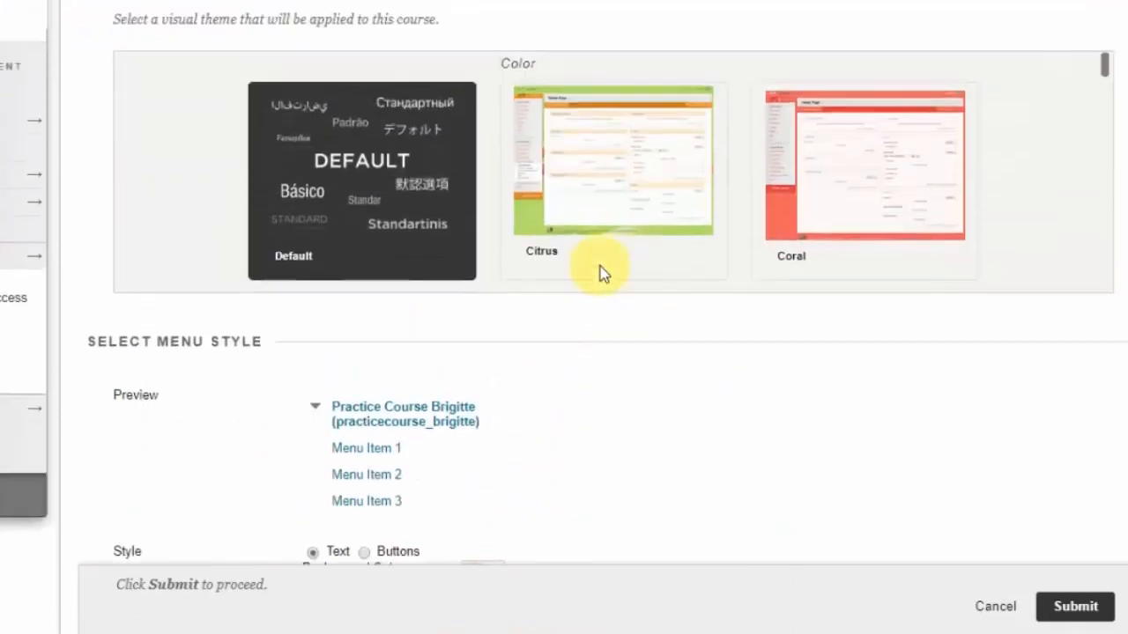
scroll(1104, 194, "down", 5)
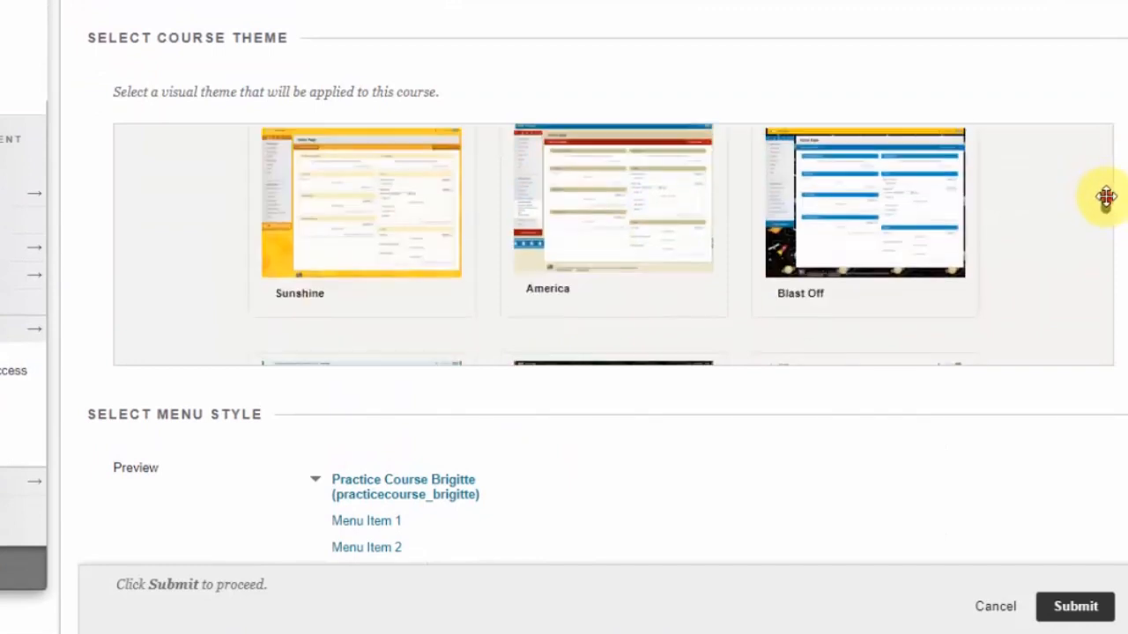
scroll(1103, 220, "down", 5)
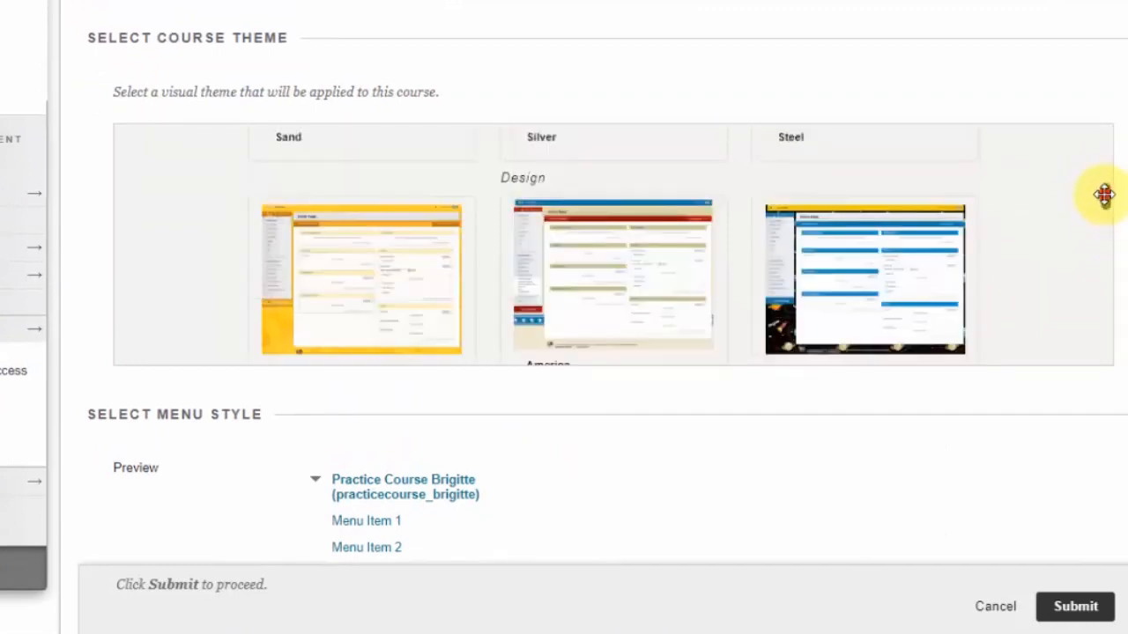
scroll(1105, 194, "down", 5)
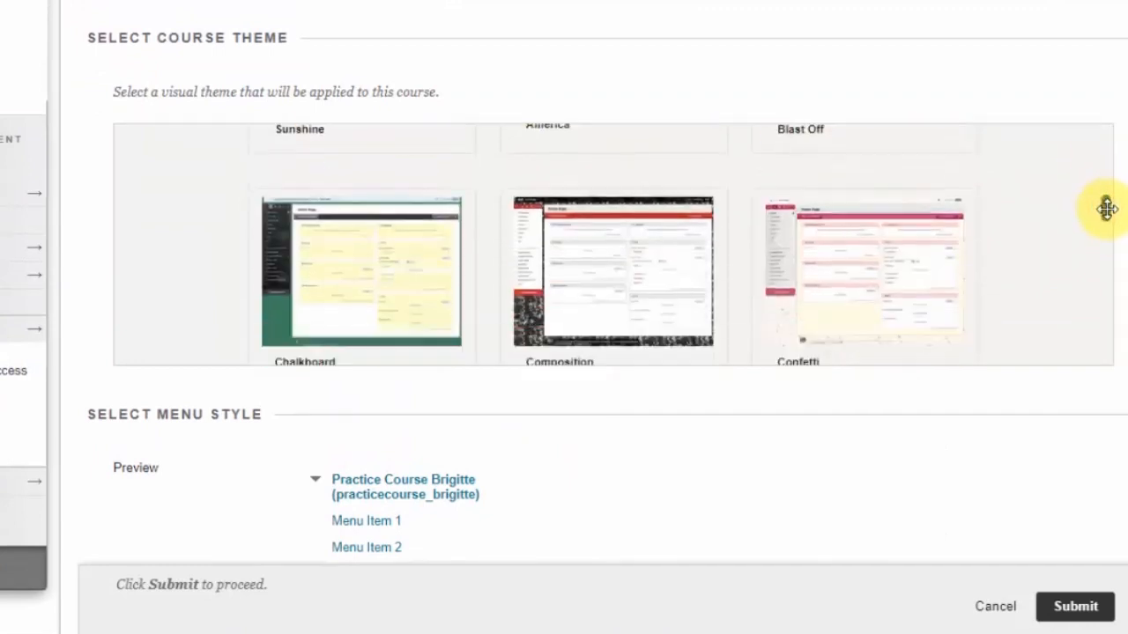
left_click(798, 233)
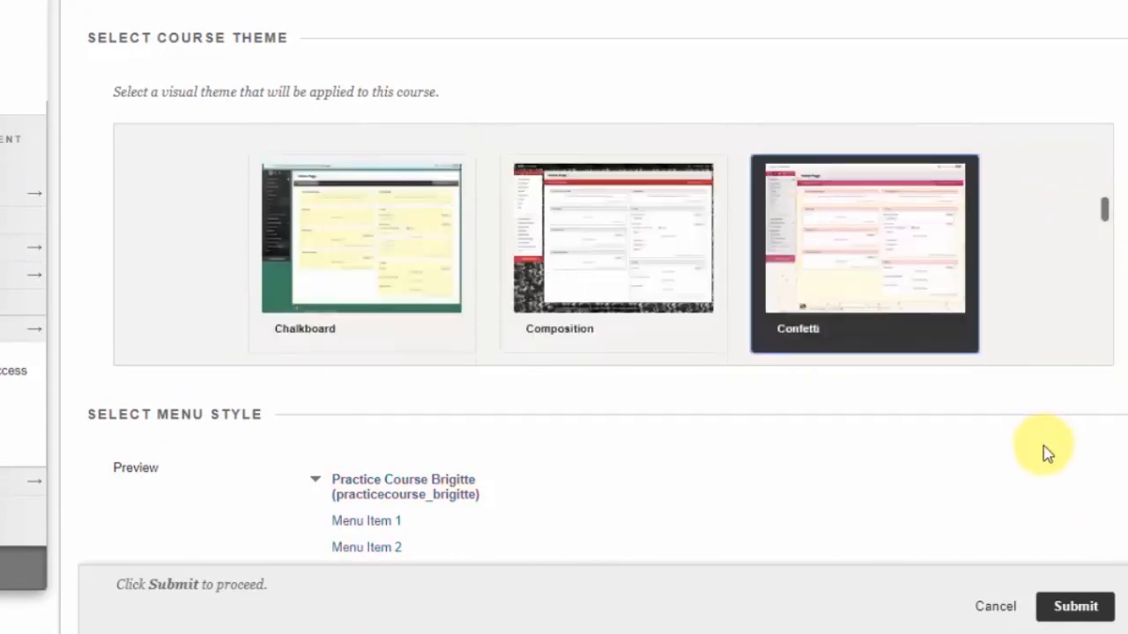
scroll(906, 486, "down", 5)
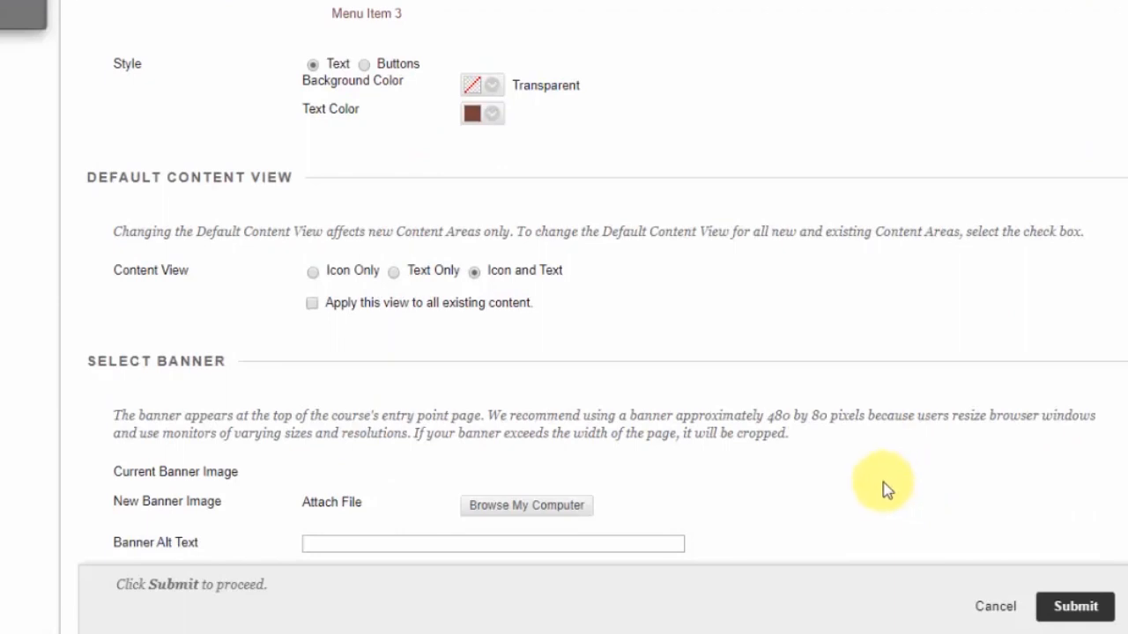
scroll(863, 486, "down", 2)
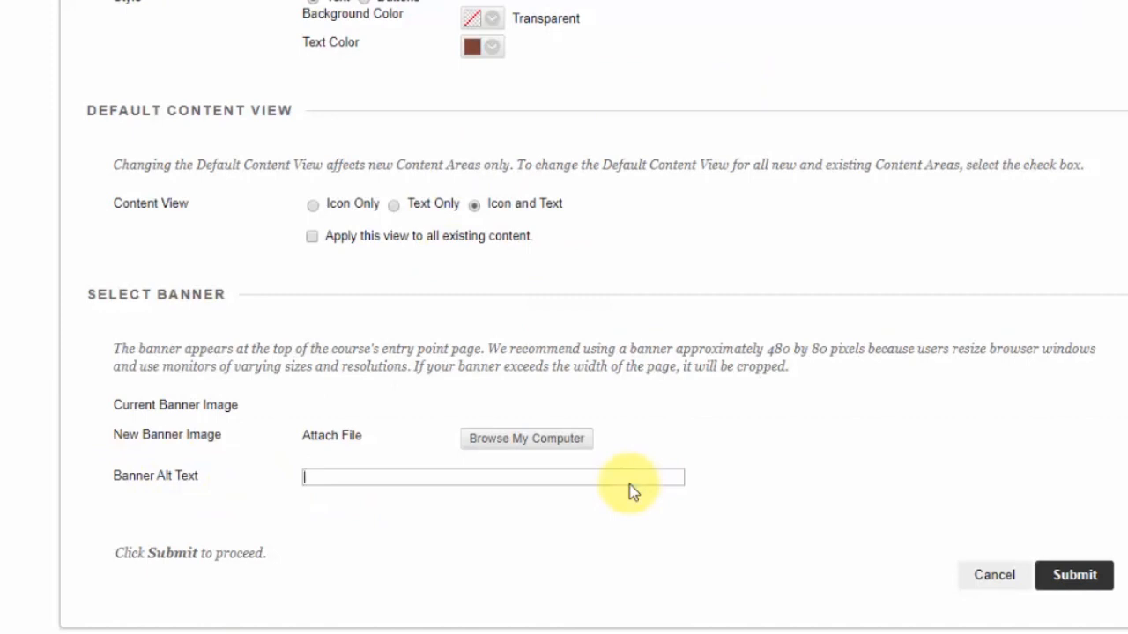
left_click(468, 479)
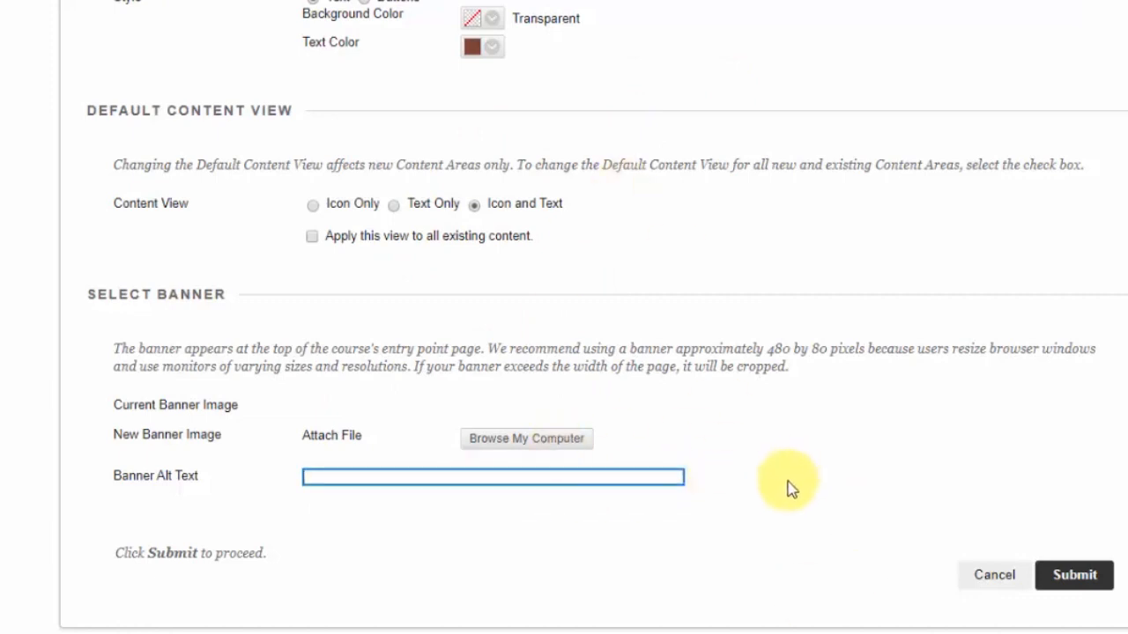
left_click(1070, 582)
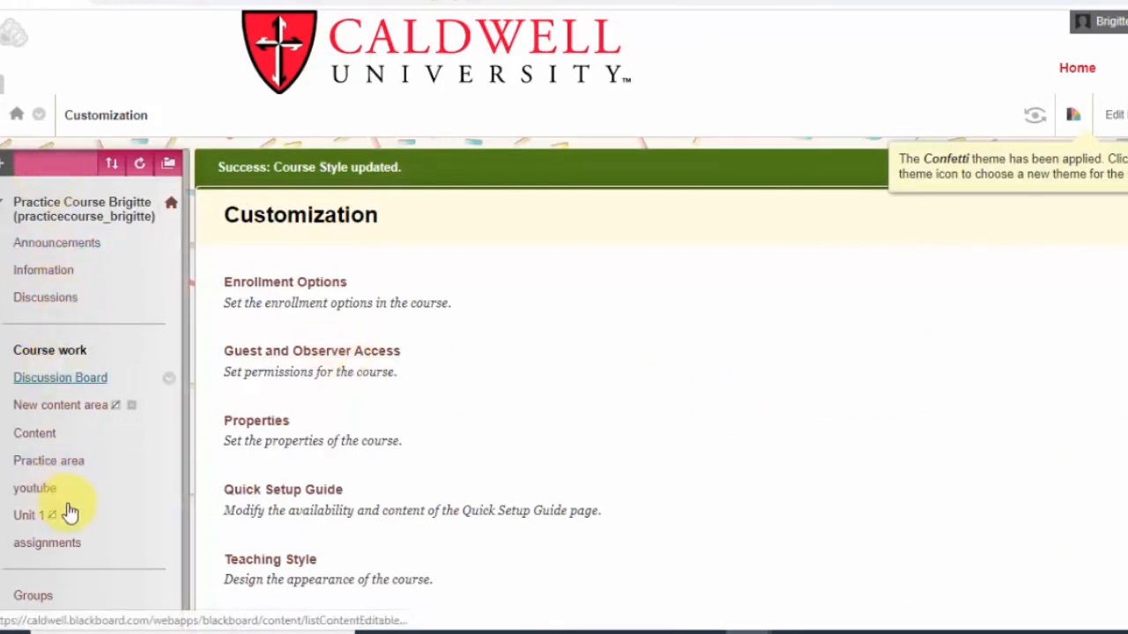
Open the Discussions page from the course menu to view the course in its new theme
scroll(77, 405, "down", 7)
scroll(77, 405, "down", 3)
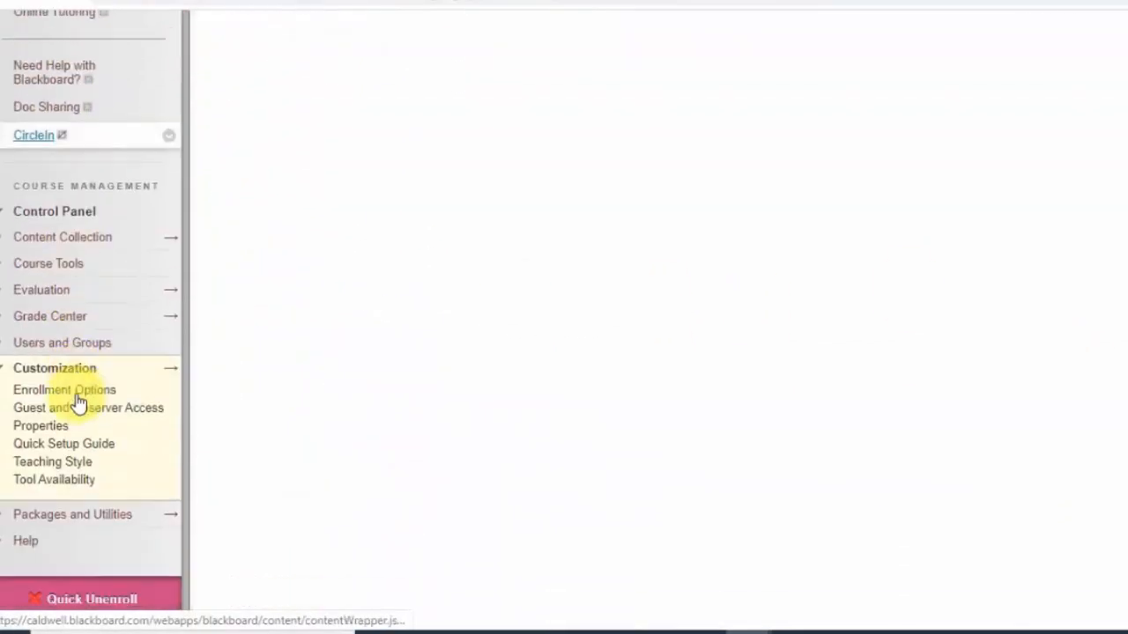
scroll(76, 403, "up", 10)
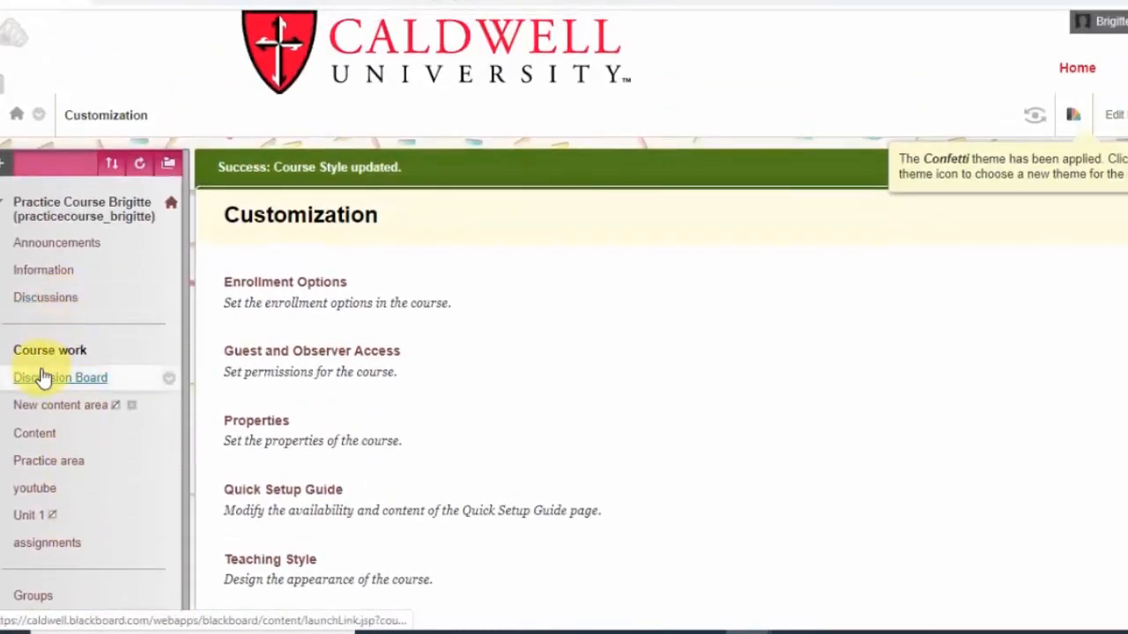
left_click(39, 297)
scroll(344, 405, "down", 5)
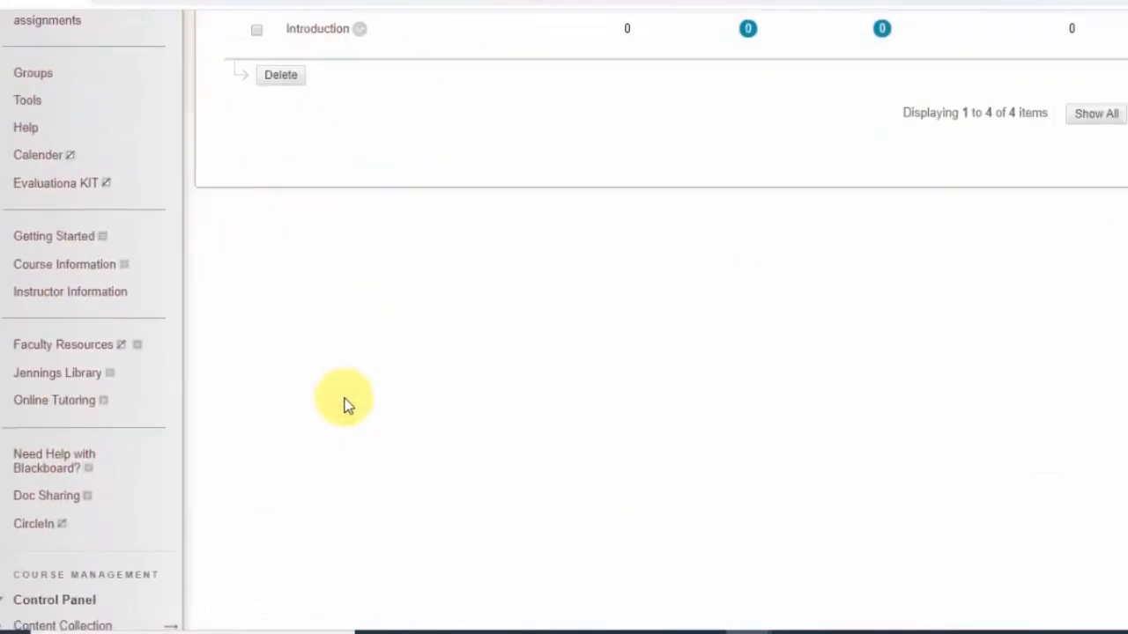
scroll(345, 405, "up", 5)
double_click(345, 402)
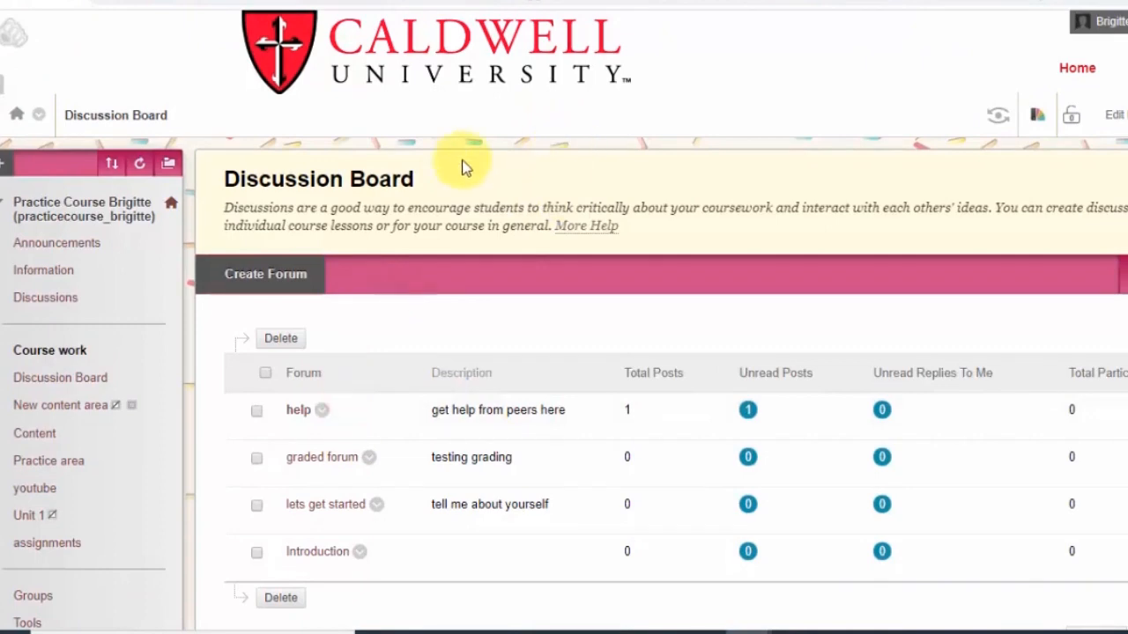
Open Announcements and scroll through the list to review how the new theme looks
left_click(53, 245)
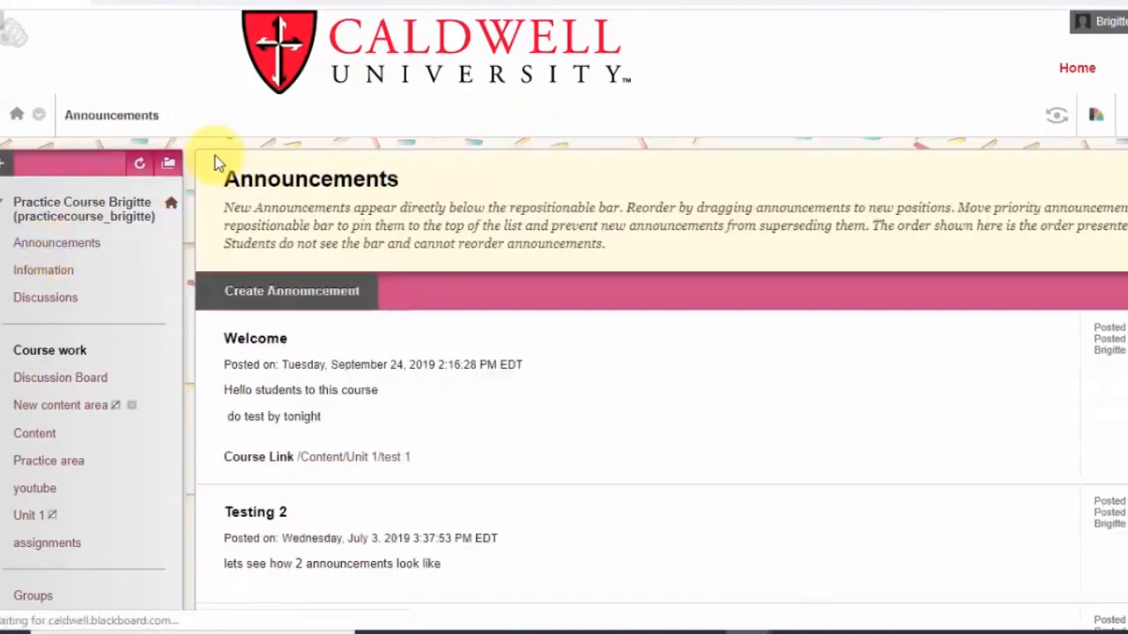
scroll(202, 211, "down", 5)
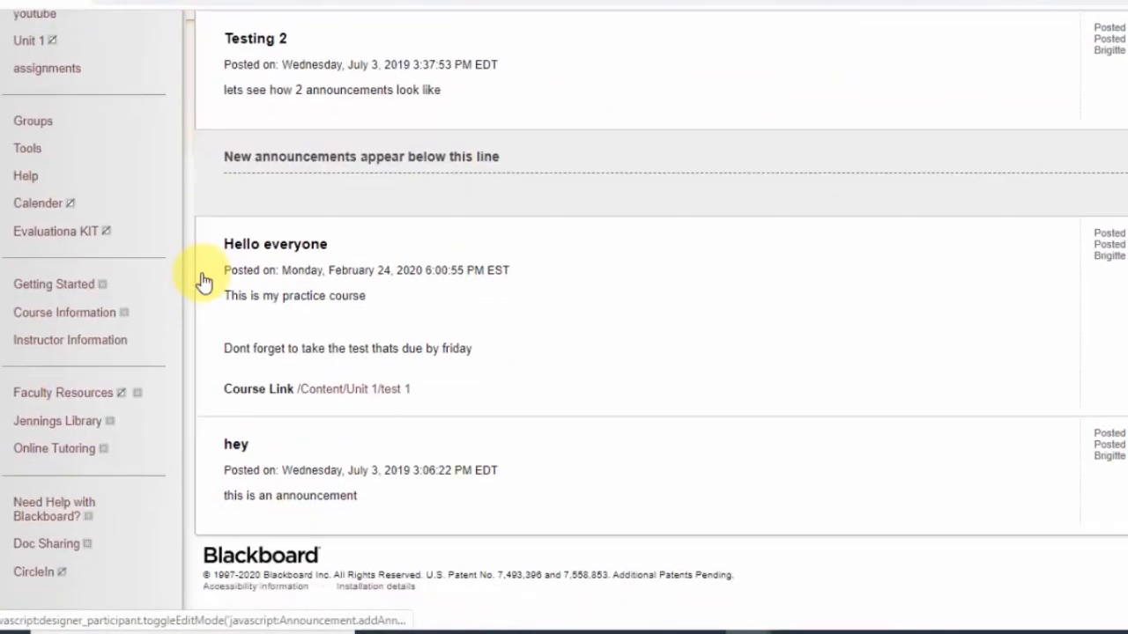
scroll(201, 277, "up", 3)
scroll(196, 327, "down", 8)
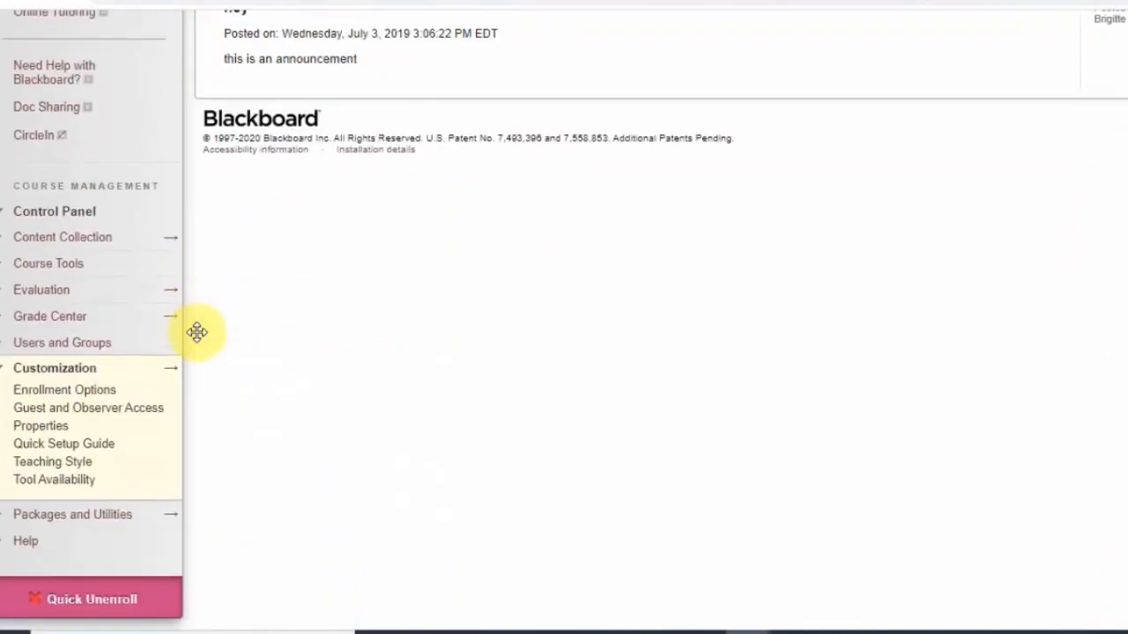
scroll(194, 337, "up", 10)
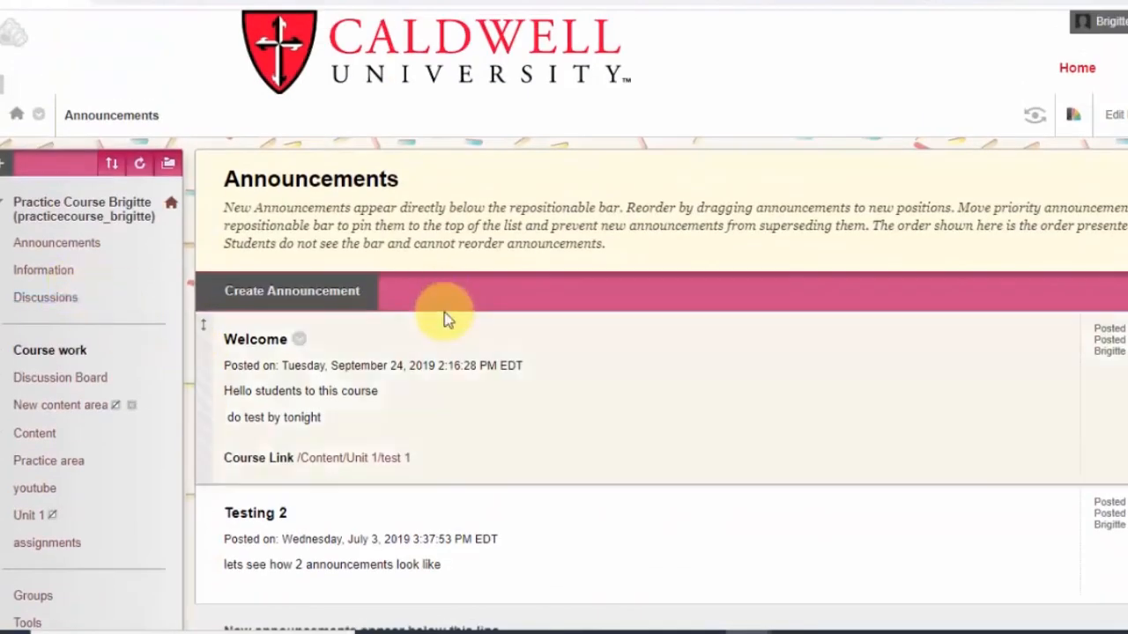
scroll(66, 398, "down", 1)
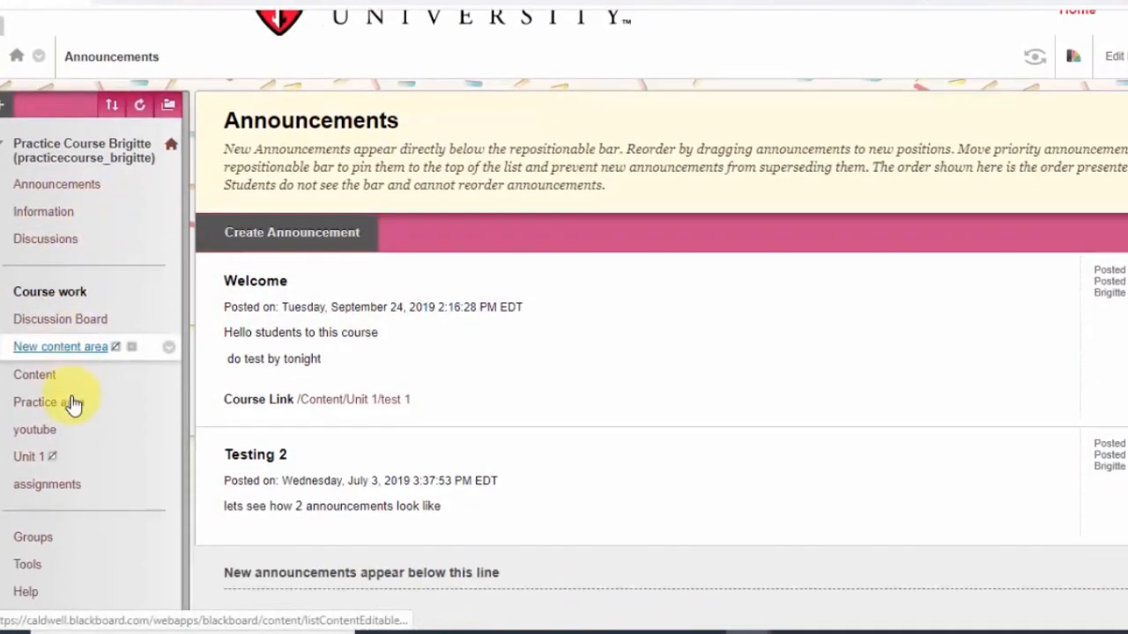
scroll(73, 403, "down", 1)
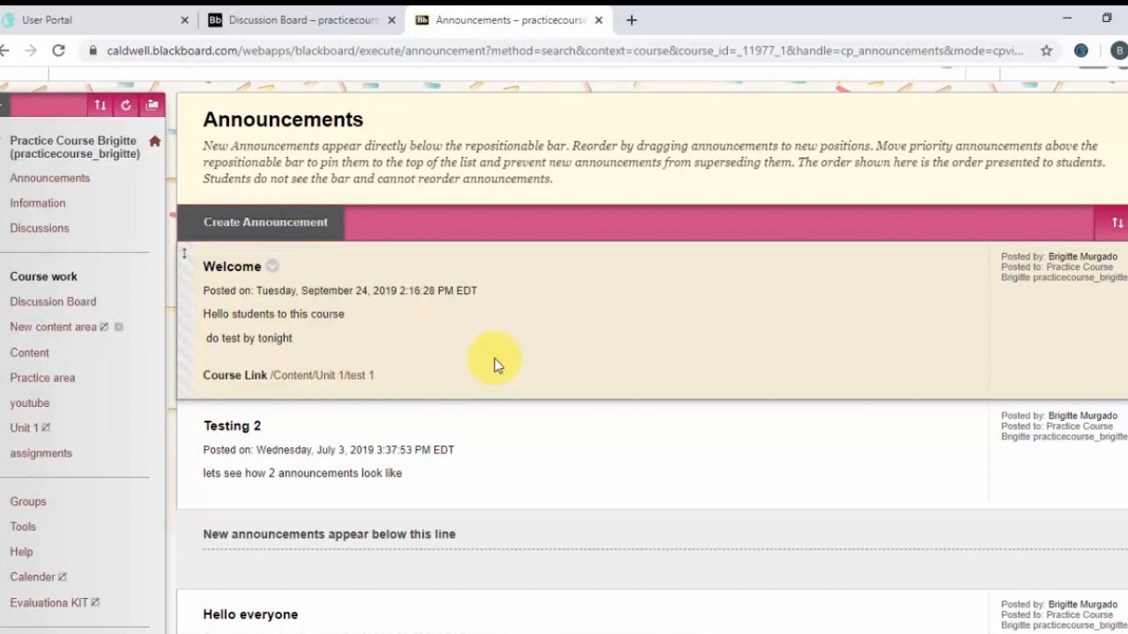
scroll(495, 359, "up", 2)
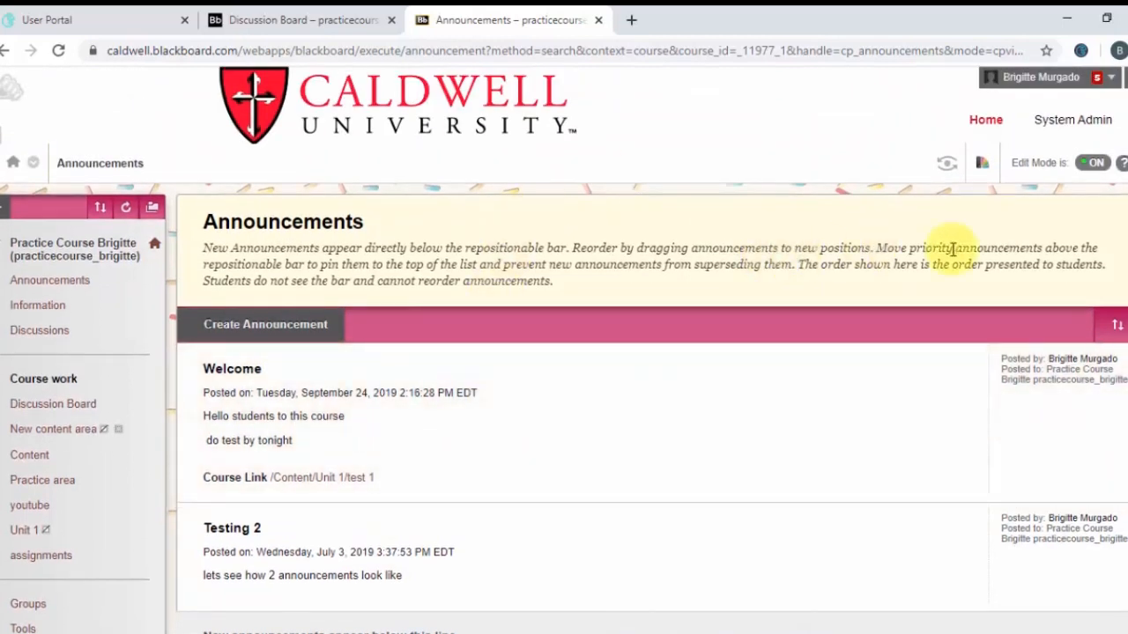